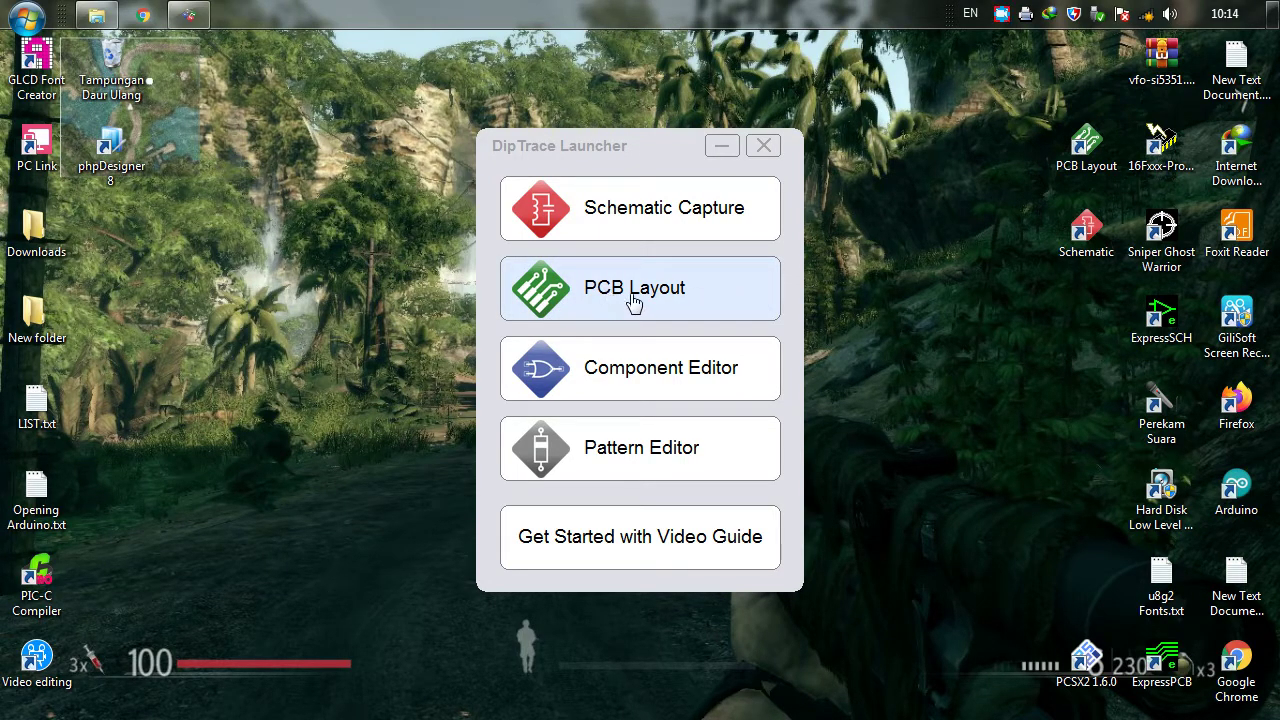
Launch the PCB Layout module from the DipTrace Launcher
{"action": "left_click", "coordinate": [688, 310]}
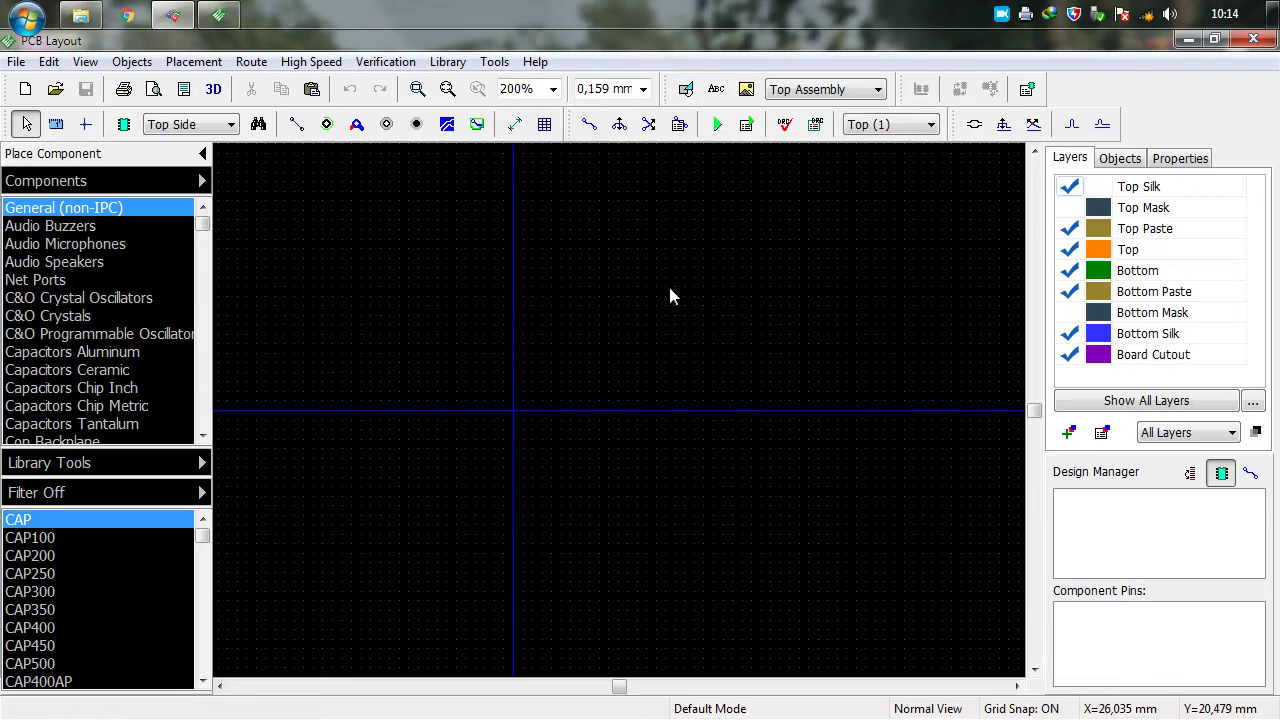
{"action": "scroll", "coordinate": [545, 340], "scroll_direction": "up", "scroll_amount": 1}
{"action": "mouse_move", "coordinate": [544, 361]}
{"action": "right_mouse_down"}
{"action": "mouse_move", "coordinate": [523, 397]}
{"action": "mouse_move", "coordinate": [490, 384]}
{"action": "mouse_move", "coordinate": [514, 357]}
{"action": "mouse_move", "coordinate": [555, 350]}
{"action": "right_mouse_up"}
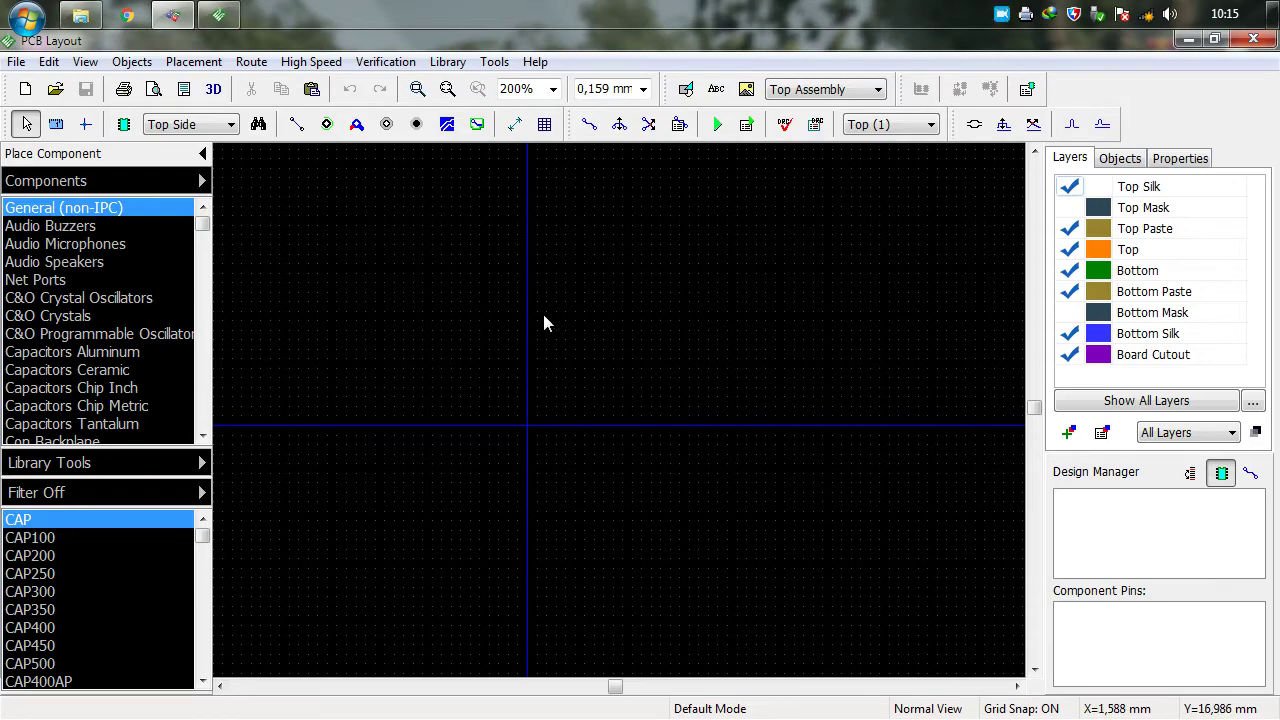
{"action": "right_click_drag", "start_coordinate": [545, 367], "coordinate": [481, 403]}
{"action": "left_click", "coordinate": [457, 323]}
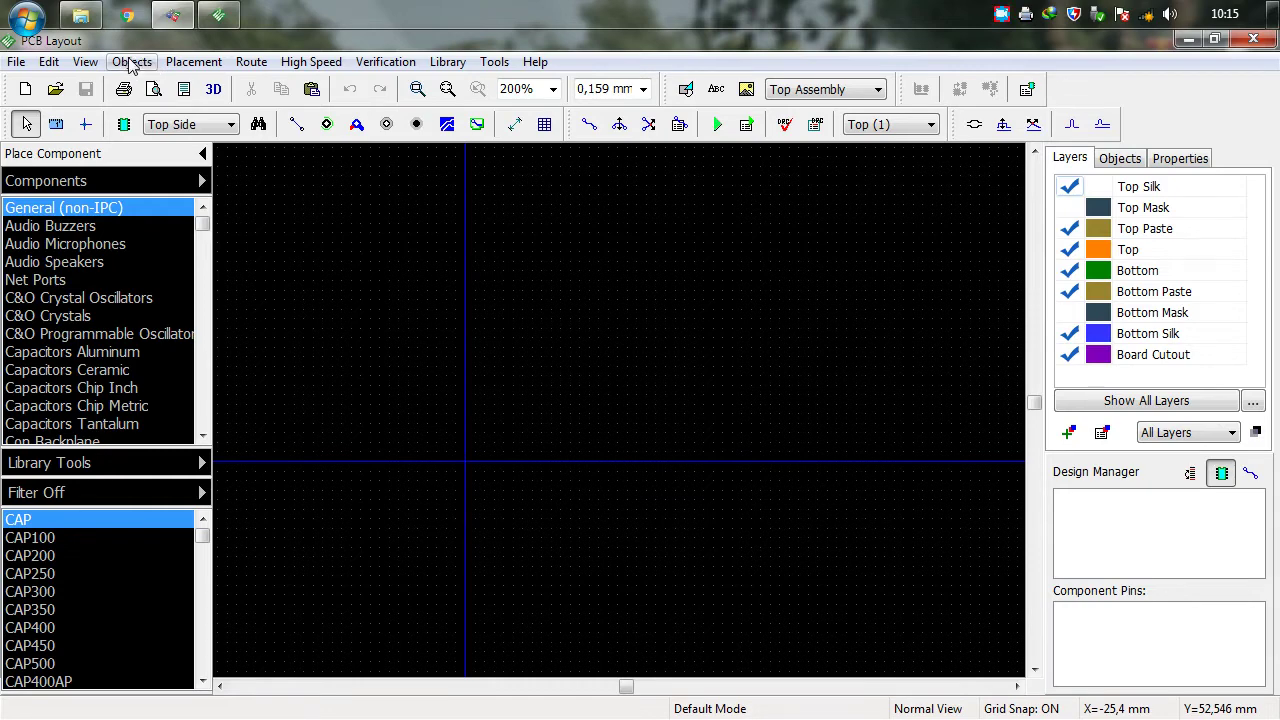
Set the layout's measurement units to mm
{"action": "left_click", "coordinate": [85, 61]}
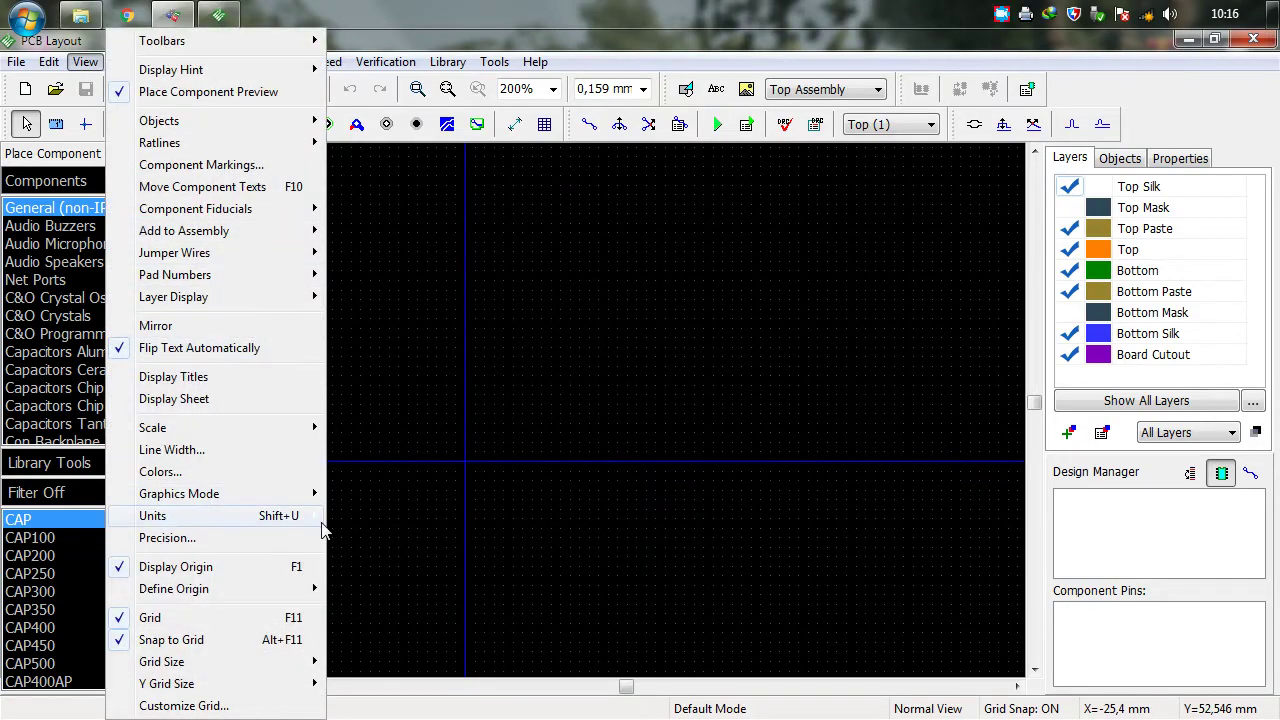
{"action": "left_click", "coordinate": [275, 515]}
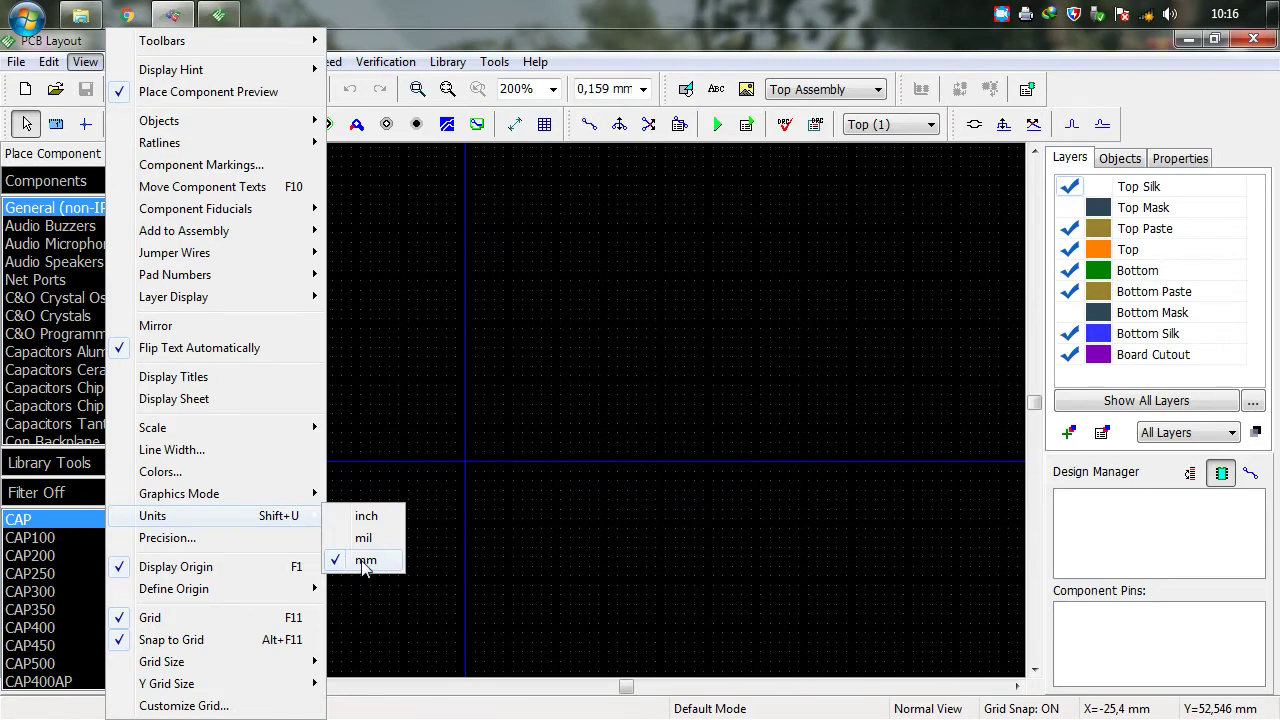
{"action": "left_click", "coordinate": [365, 561]}
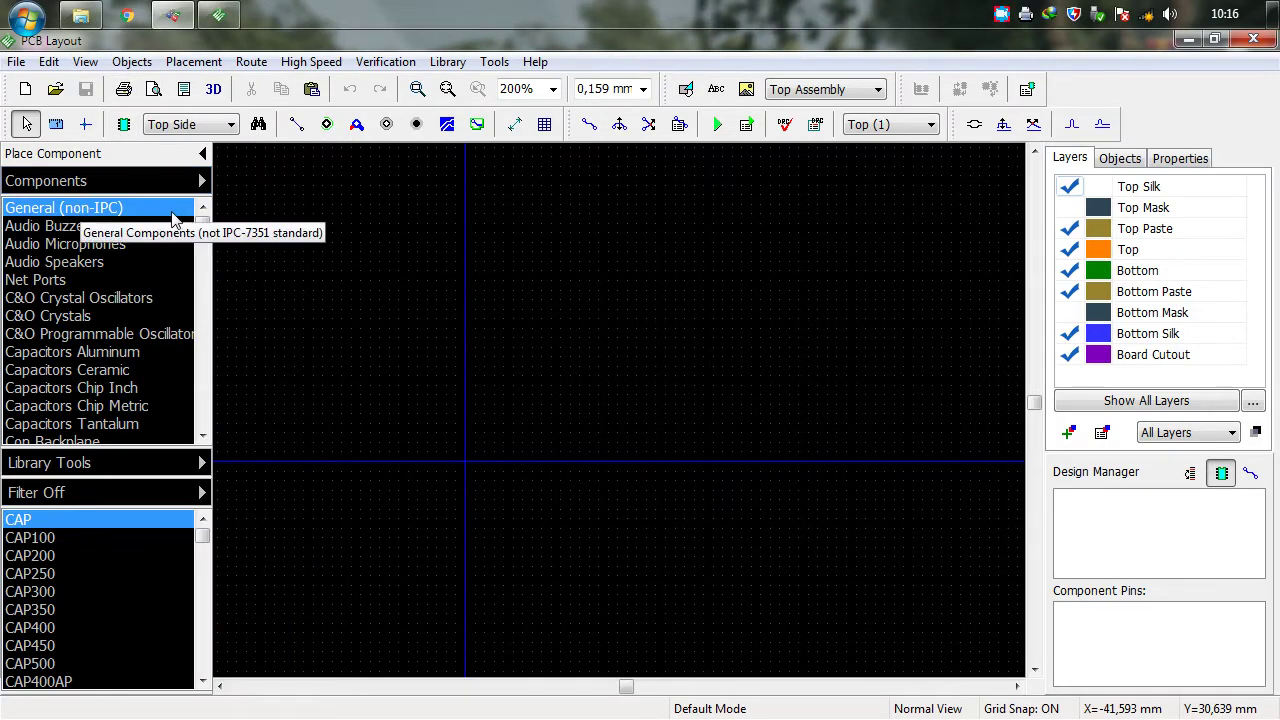
Switch the placement library group from Components to Patterns and select the General (non-IPC) library
{"action": "left_click", "coordinate": [70, 226]}
{"action": "left_click", "coordinate": [60, 261]}
{"action": "left_click", "coordinate": [57, 210]}
{"action": "left_click", "coordinate": [63, 244]}
{"action": "left_click", "coordinate": [55, 226]}
{"action": "left_click", "coordinate": [51, 207]}
{"action": "left_click", "coordinate": [57, 180]}
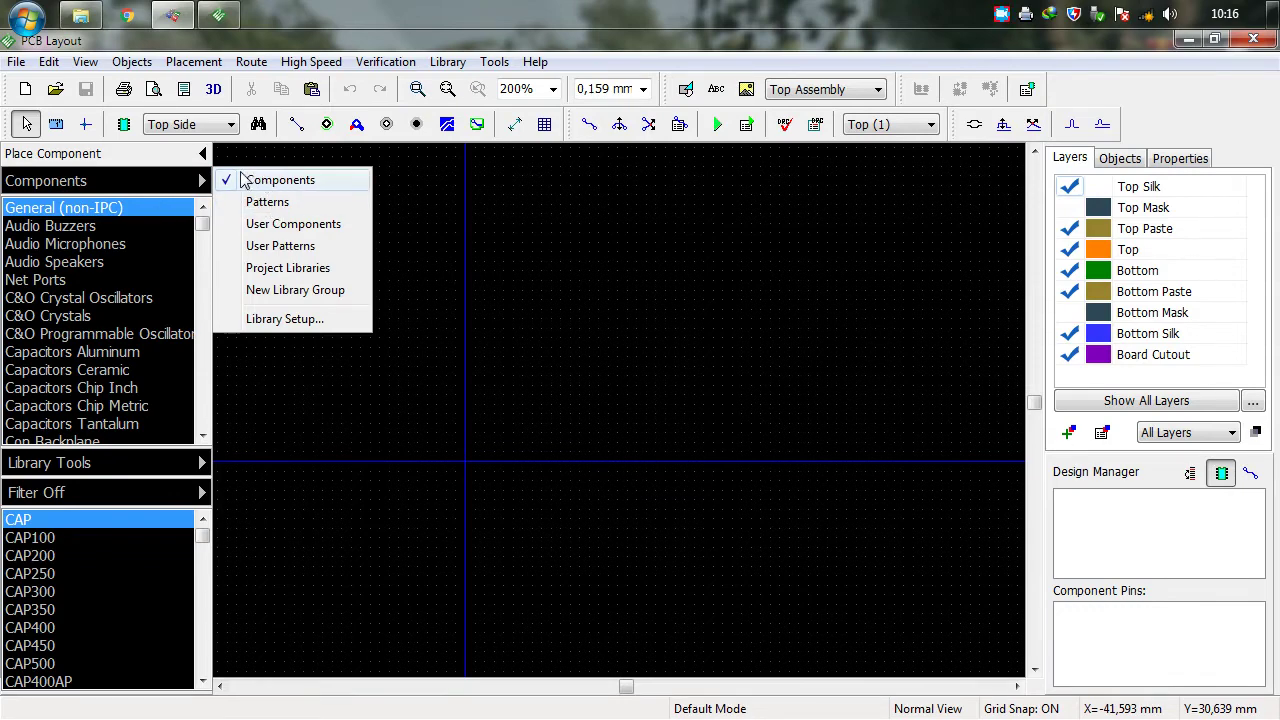
{"action": "left_click", "coordinate": [260, 201]}
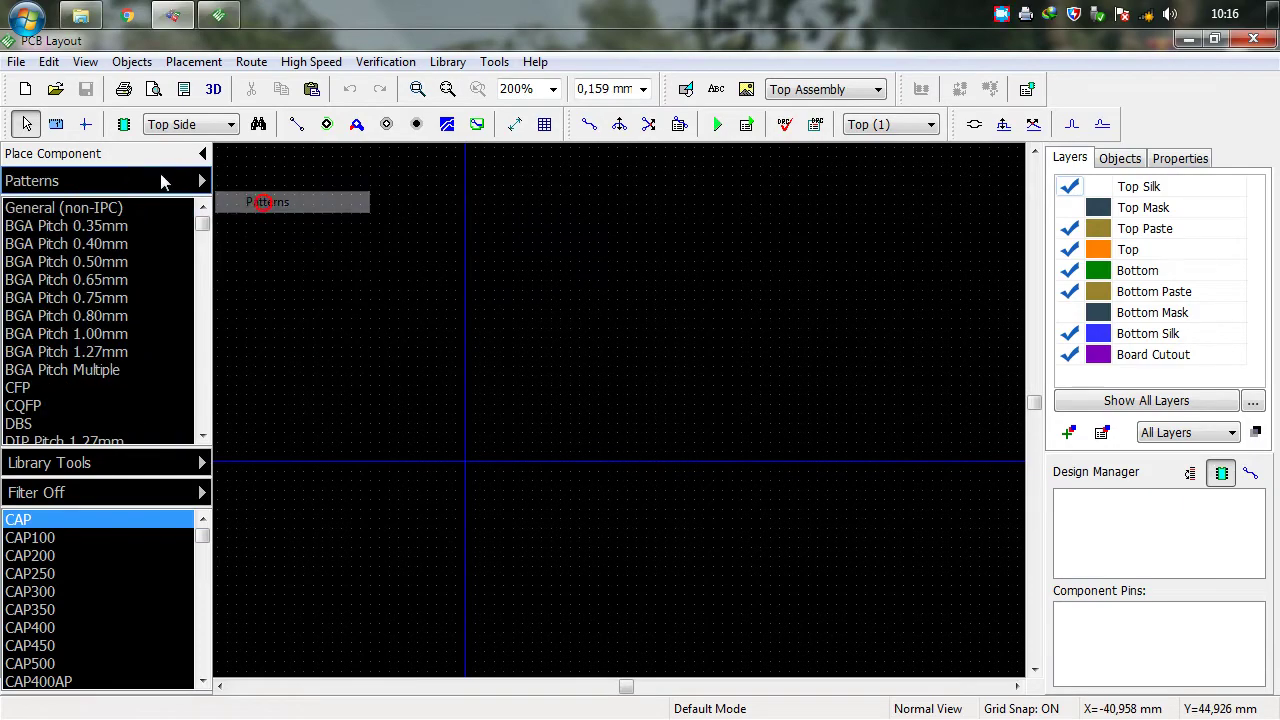
{"action": "left_click", "coordinate": [88, 187]}
{"action": "left_click", "coordinate": [92, 212]}
{"action": "left_click", "coordinate": [60, 190]}
{"action": "left_click", "coordinate": [75, 213]}
{"action": "left_click", "coordinate": [63, 180]}
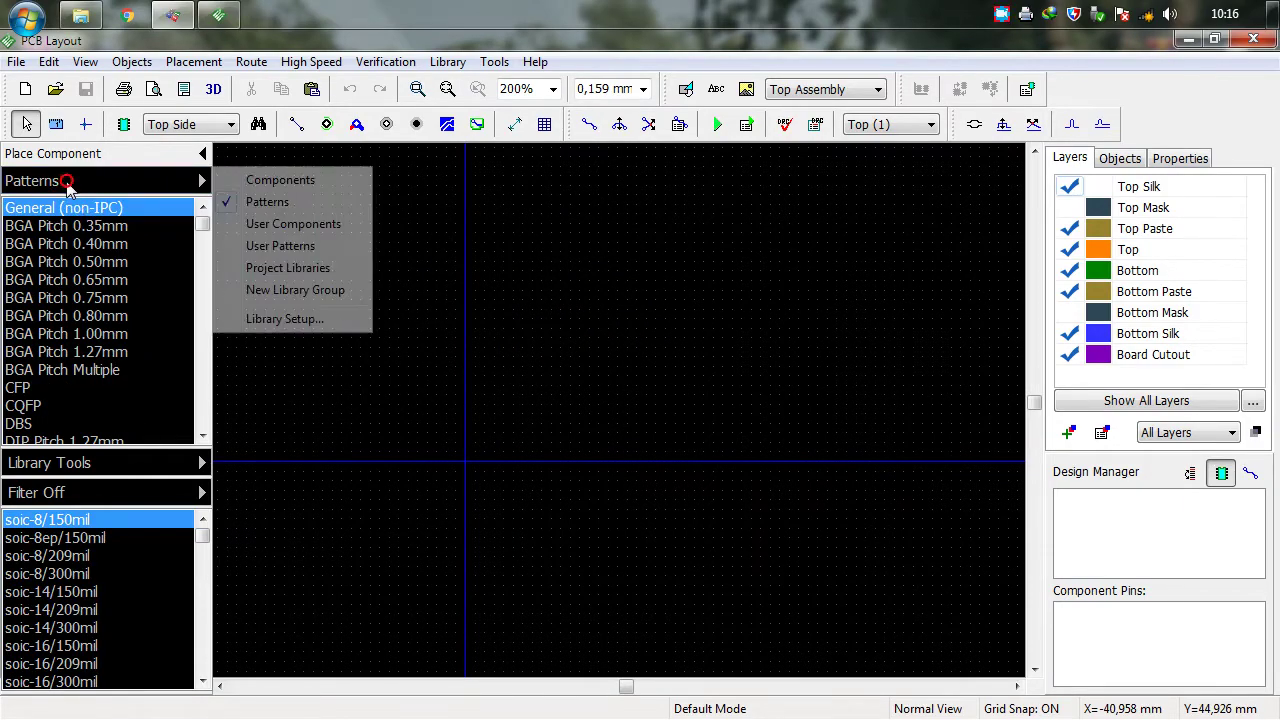
{"action": "left_click", "coordinate": [88, 228]}
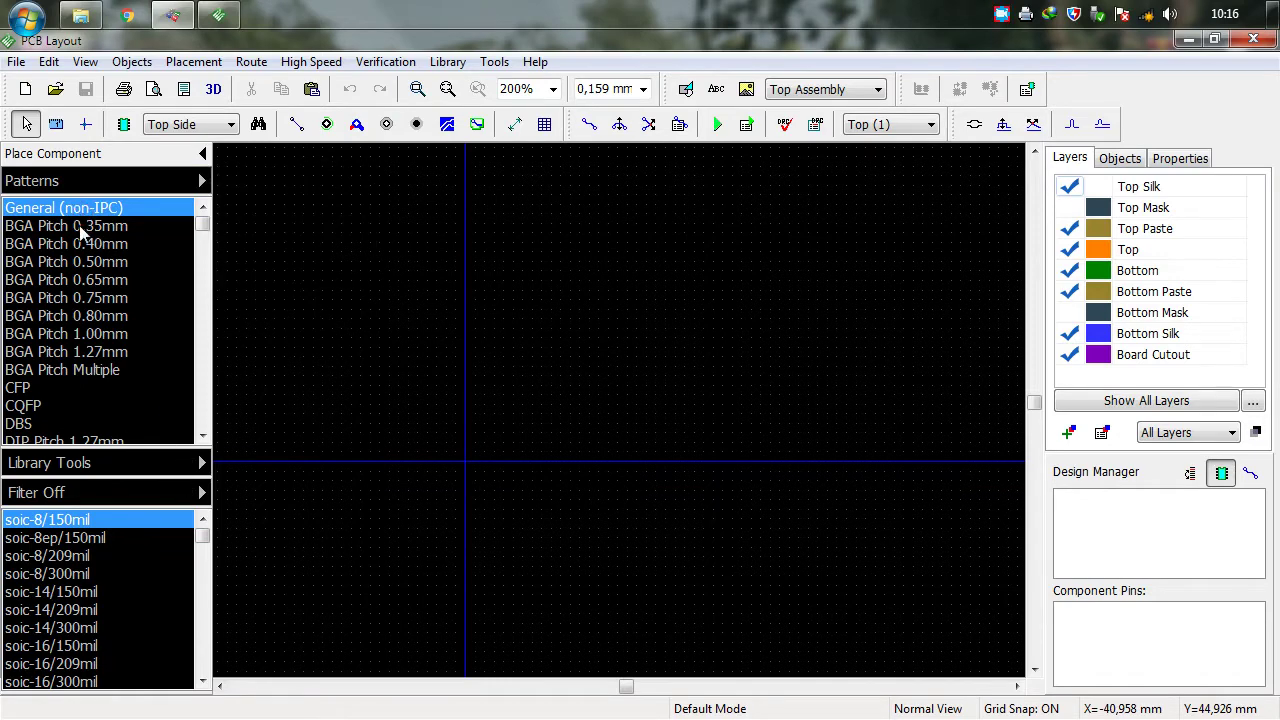
Browse the pattern libraries from the BGA Pitch sets through the inductor and filter sets to see which footprints they offer
{"action": "left_click", "coordinate": [82, 226]}
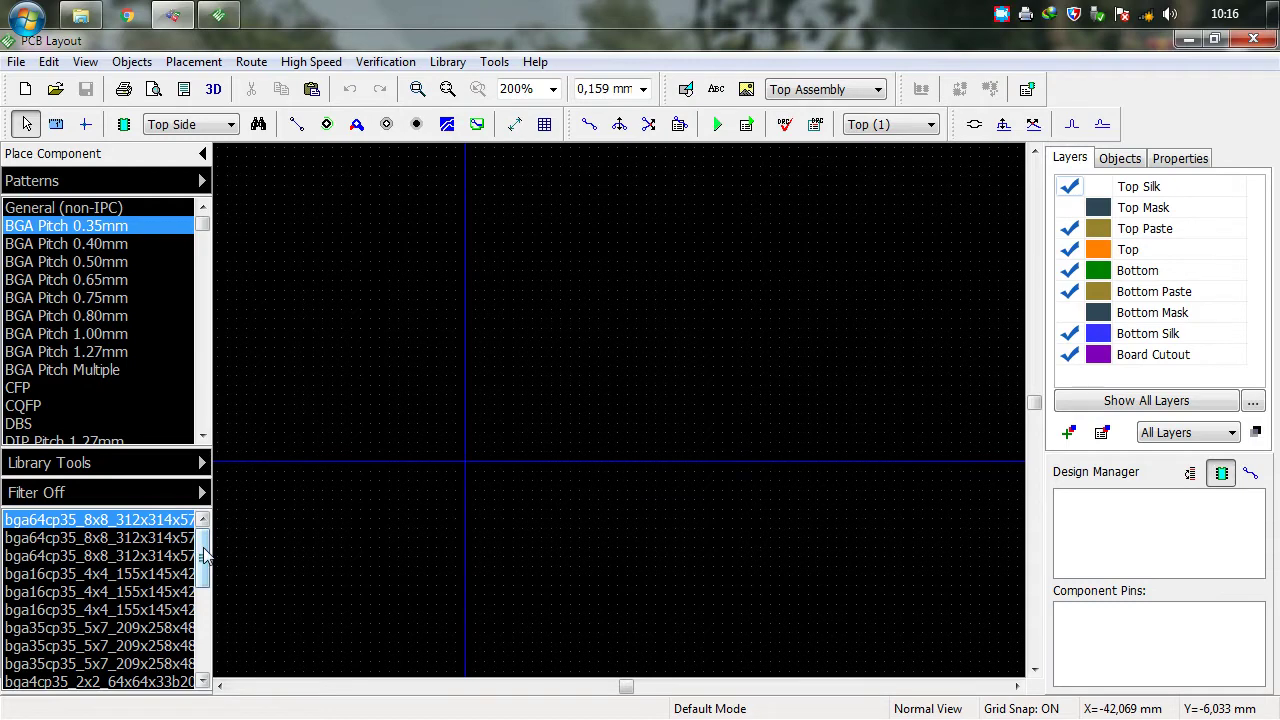
{"action": "left_click", "coordinate": [80, 244]}
{"action": "left_click", "coordinate": [112, 333]}
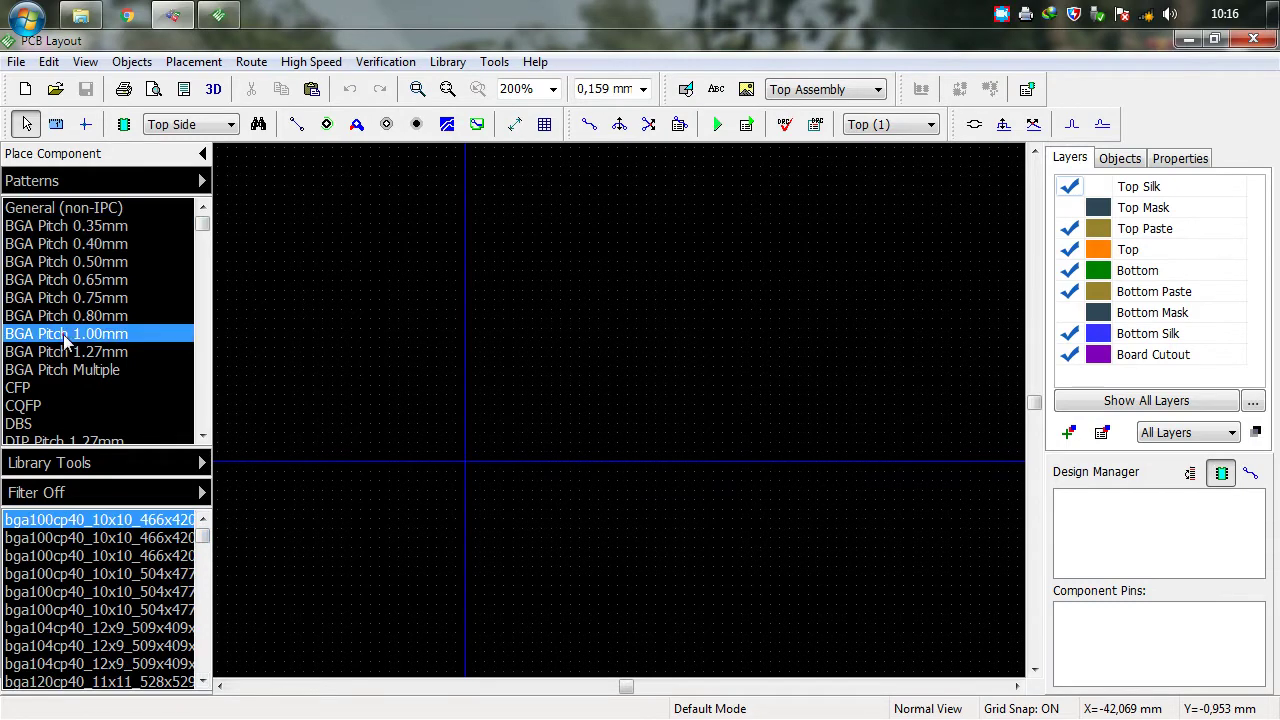
{"action": "left_click_drag", "start_coordinate": [203, 228], "coordinate": [198, 400]}
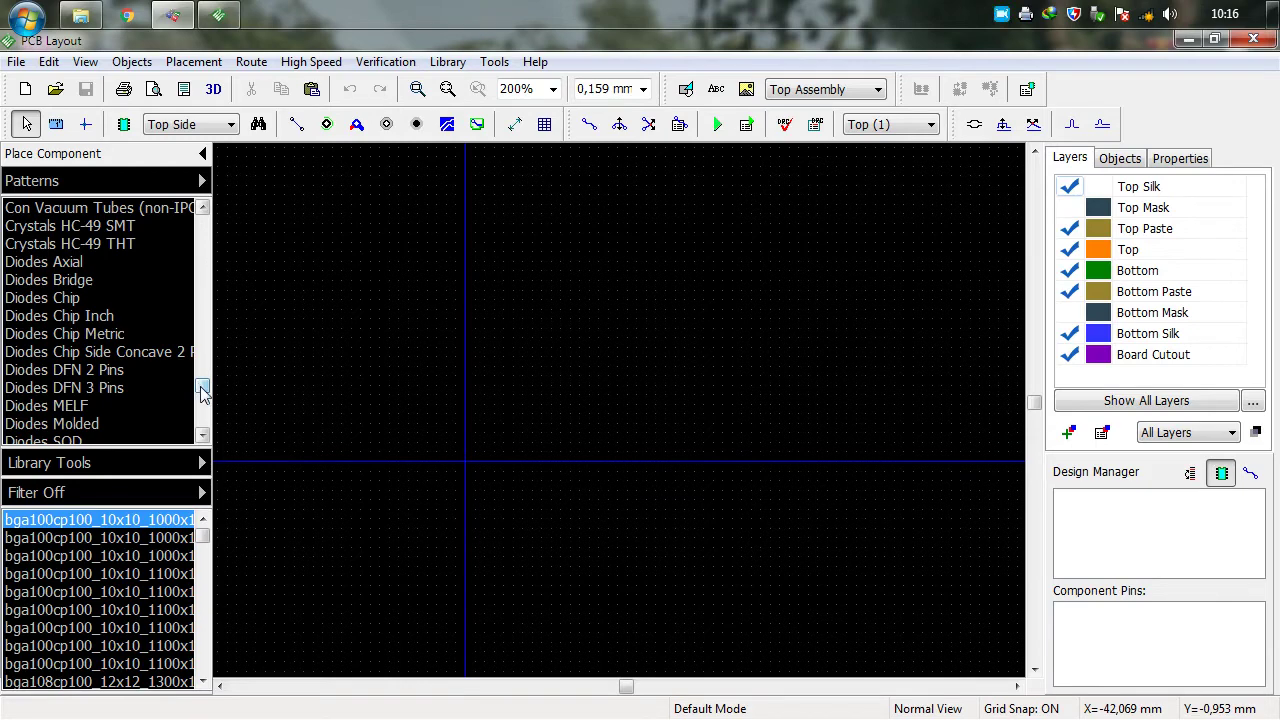
{"action": "left_click_drag", "start_coordinate": [200, 392], "coordinate": [202, 404]}
{"action": "left_click", "coordinate": [75, 297]}
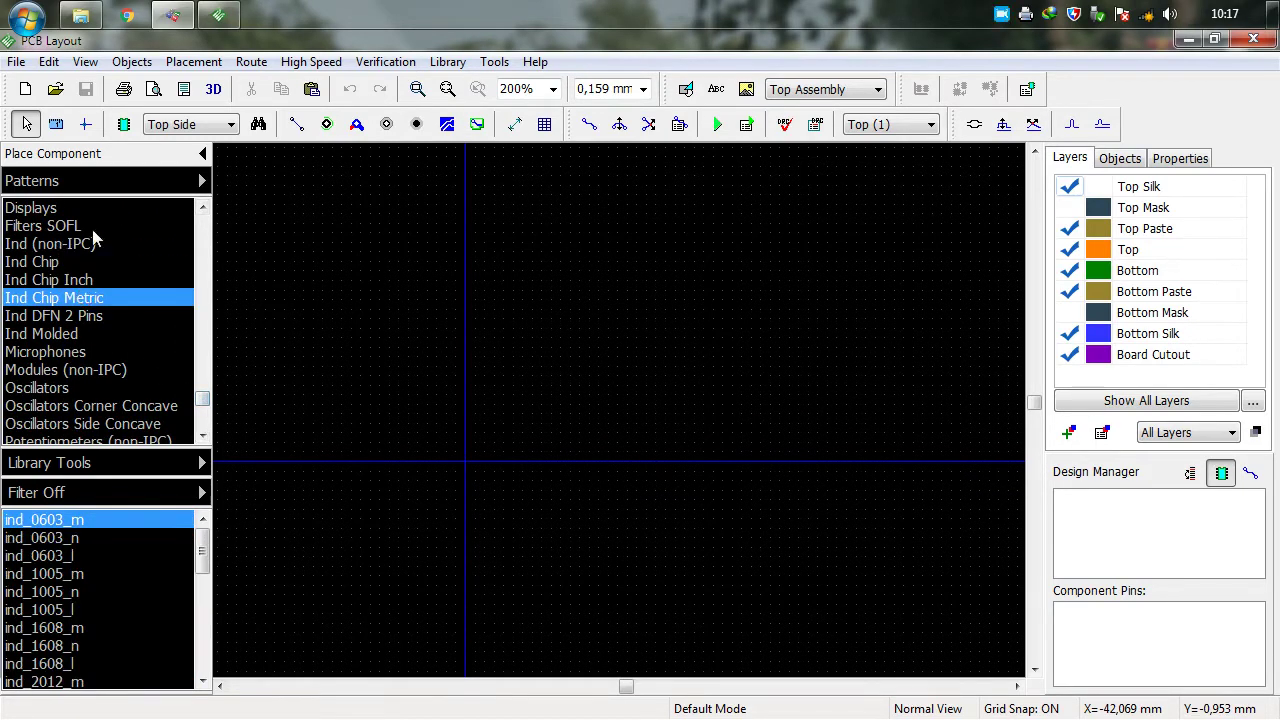
{"action": "left_click", "coordinate": [90, 228]}
{"action": "scroll", "coordinate": [105, 250], "scroll_direction": "up", "scroll_amount": 6}
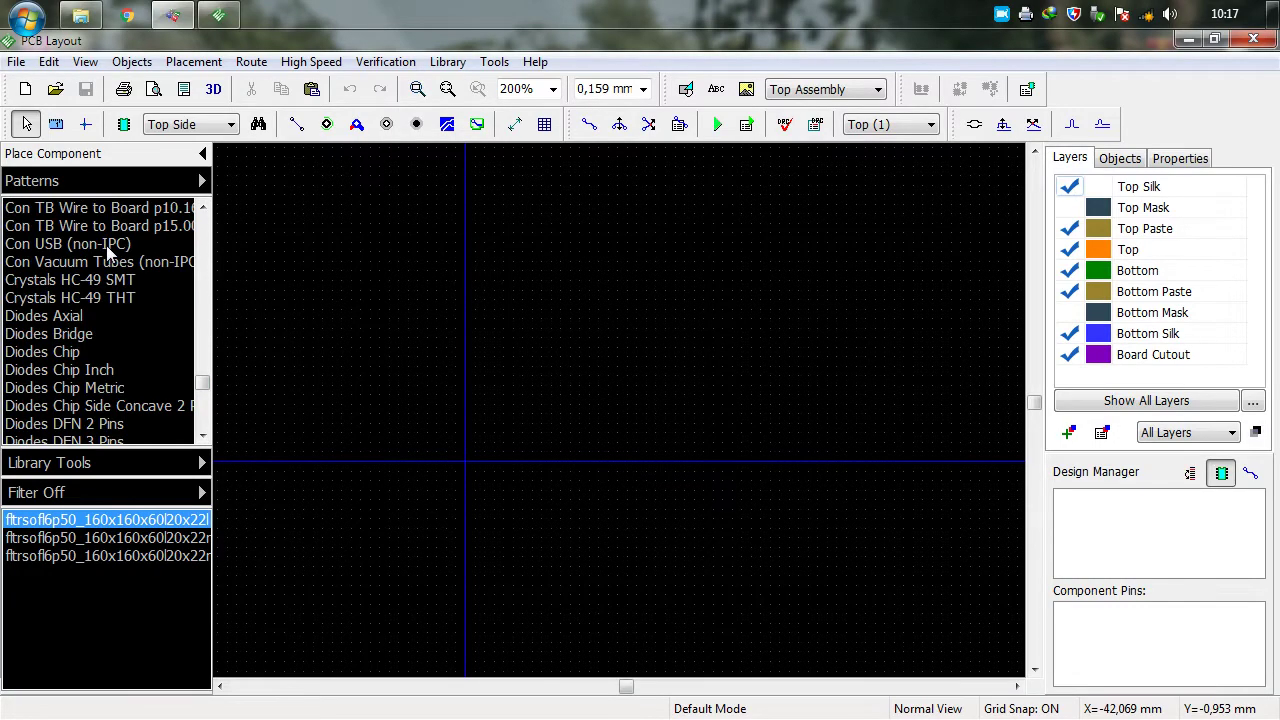
{"action": "scroll", "coordinate": [108, 255], "scroll_direction": "up", "scroll_amount": 2}
{"action": "left_click_drag", "start_coordinate": [201, 380], "coordinate": [201, 234]}
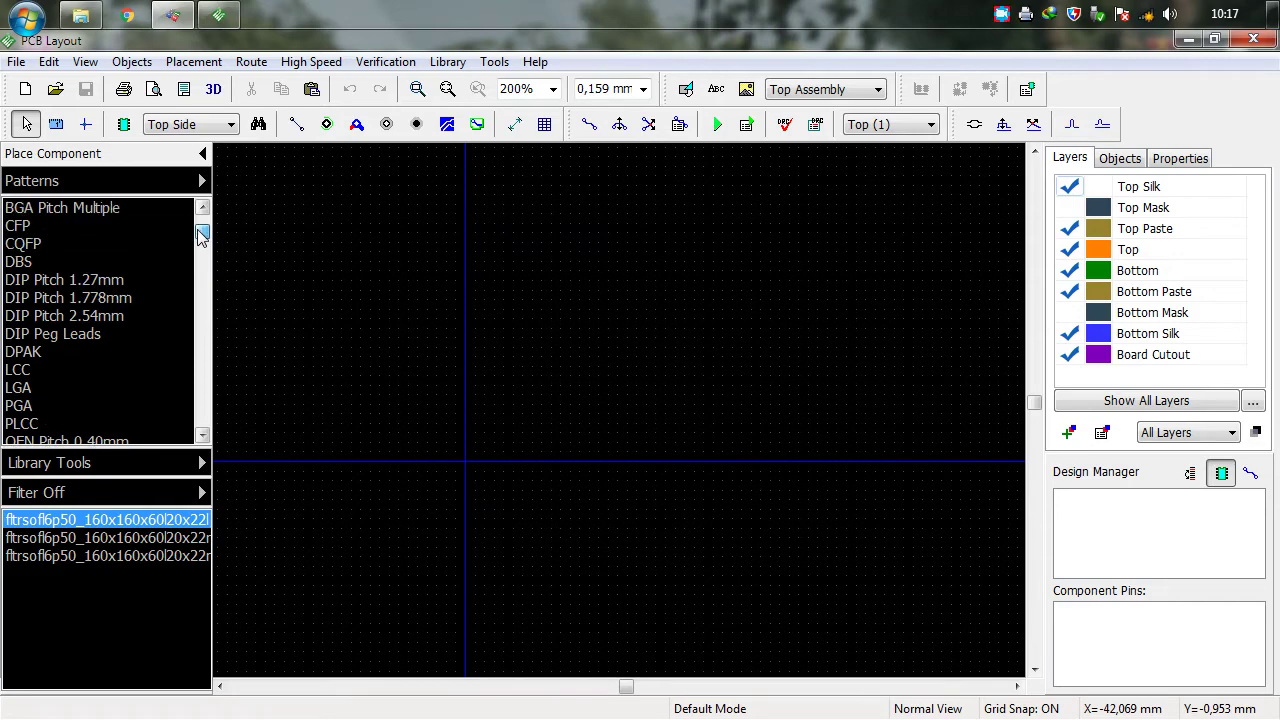
Examine the footprints in the DIP Pitch 1.27mm, 1.778mm, 2.54mm and DIP Peg Leads libraries
{"action": "left_click", "coordinate": [112, 298]}
{"action": "left_click", "coordinate": [82, 304]}
{"action": "left_click", "coordinate": [85, 283]}
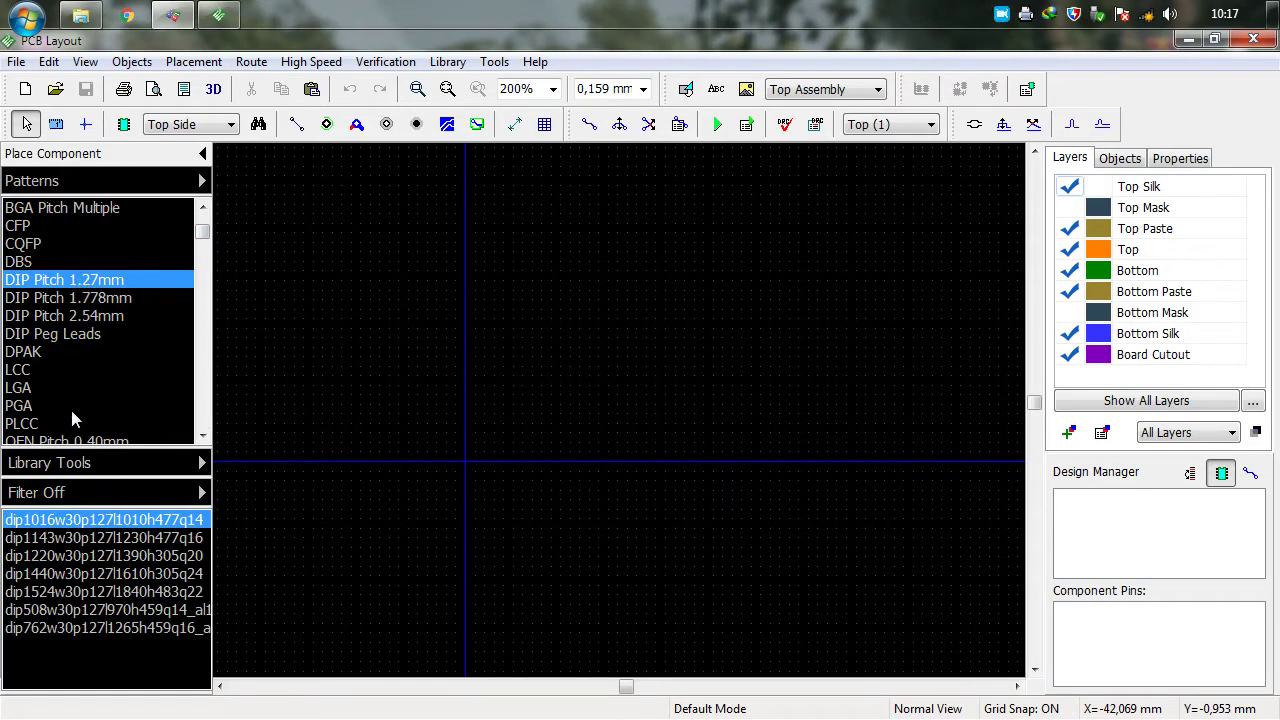
{"action": "left_click", "coordinate": [93, 521]}
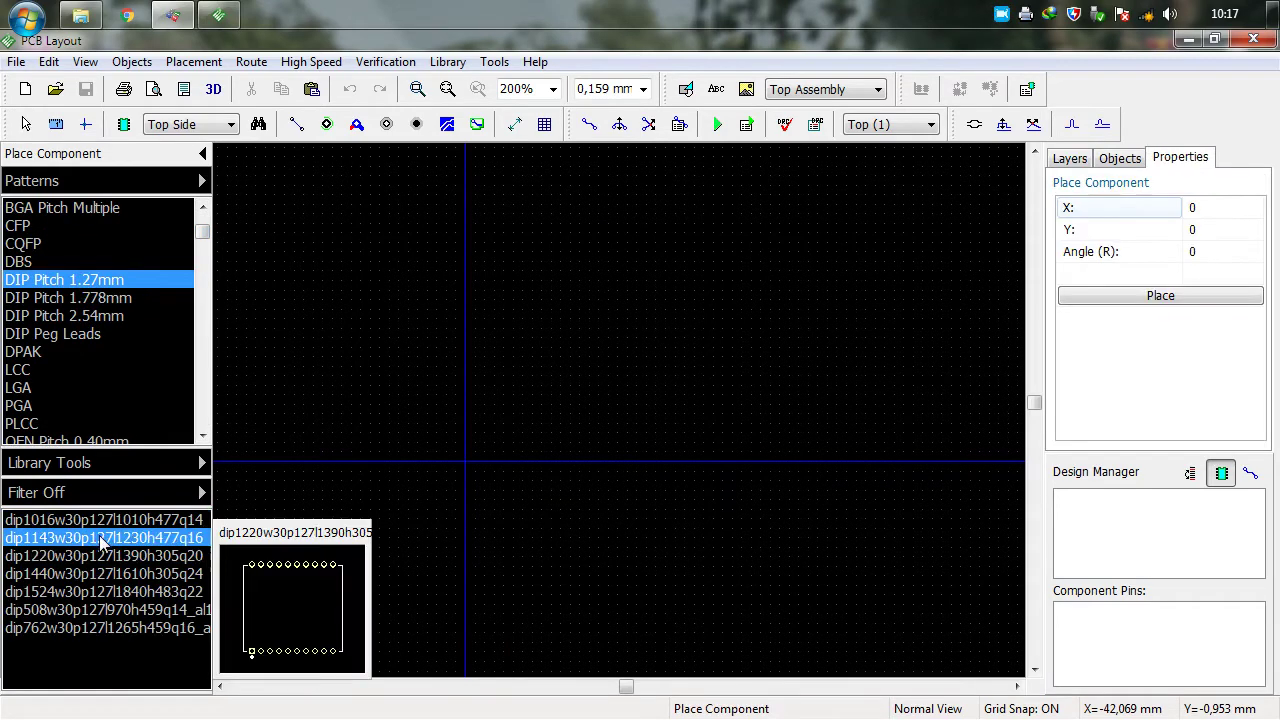
{"action": "left_click", "coordinate": [58, 299]}
{"action": "left_click", "coordinate": [62, 316]}
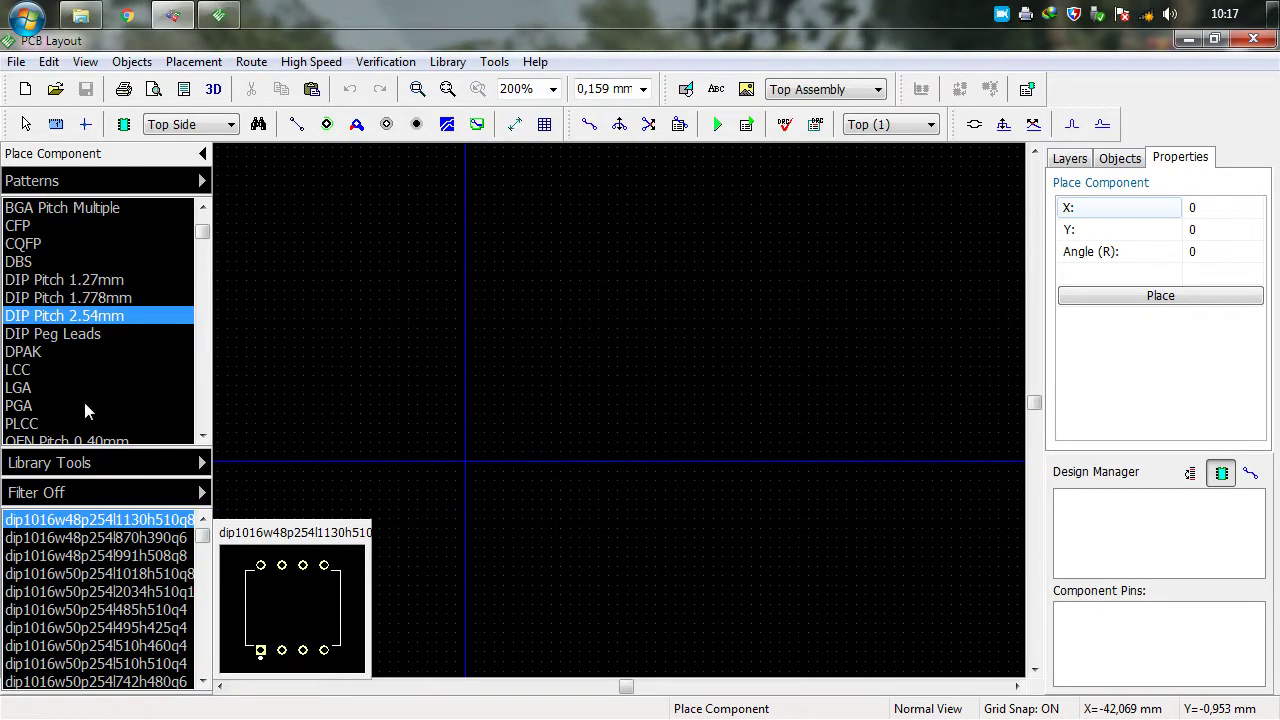
{"action": "left_click", "coordinate": [50, 334]}
{"action": "left_click", "coordinate": [62, 316]}
{"action": "left_click", "coordinate": [60, 298]}
{"action": "left_click", "coordinate": [62, 283]}
{"action": "scroll", "coordinate": [128, 262], "scroll_direction": "up", "scroll_amount": 3}
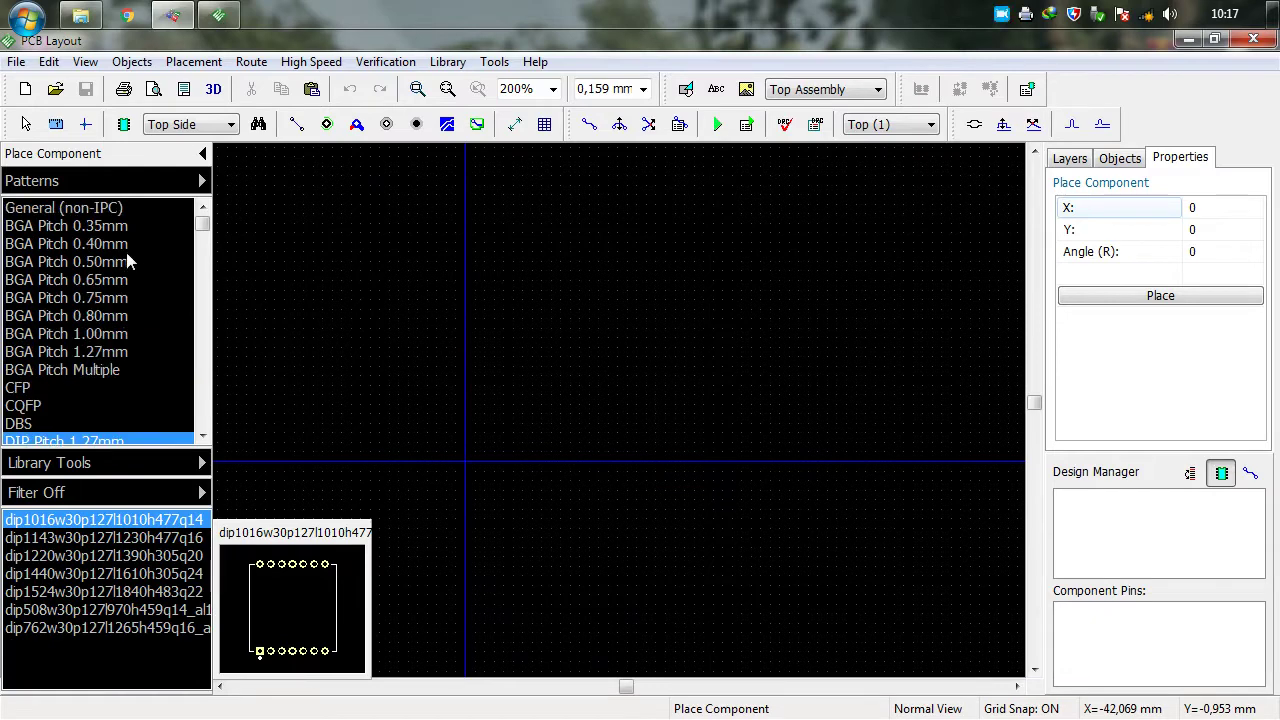
Place a dip-8 pattern from the General (non-IPC) library above and to the right of the origin
{"action": "left_click", "coordinate": [85, 210]}
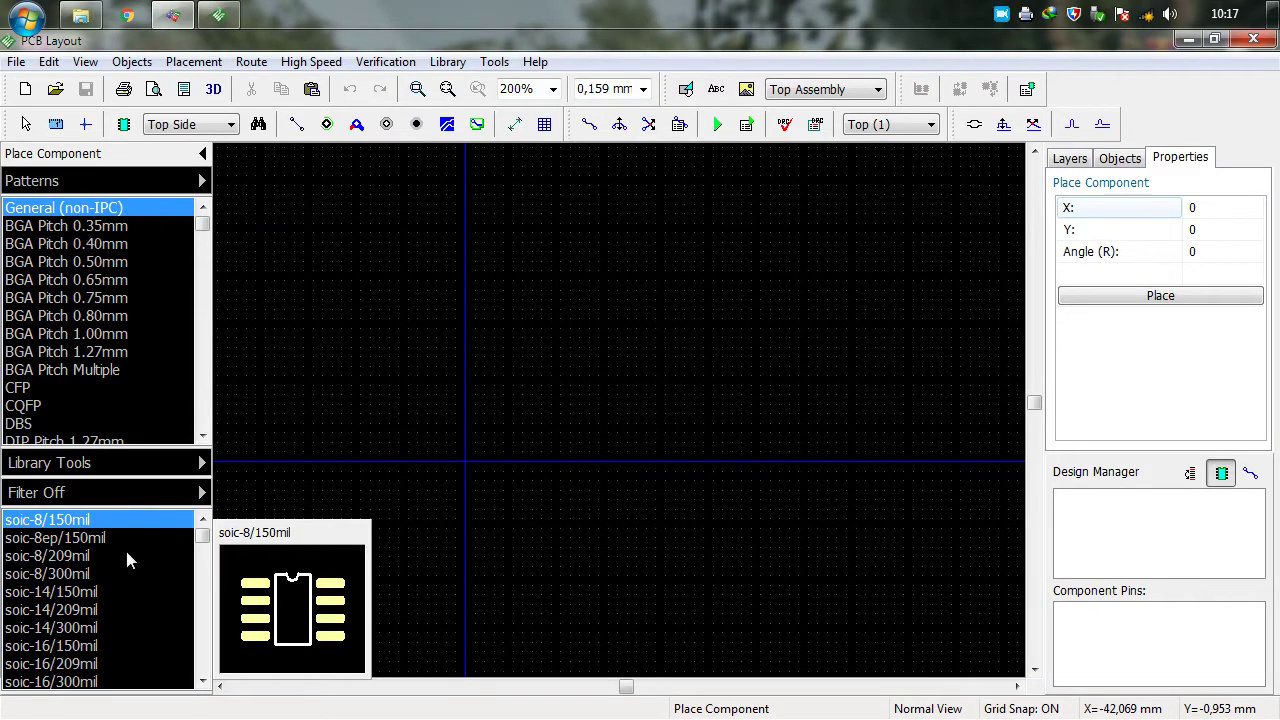
{"action": "left_click_drag", "start_coordinate": [203, 536], "coordinate": [203, 553]}
{"action": "scroll", "coordinate": [205, 557], "scroll_direction": "up", "scroll_amount": 3}
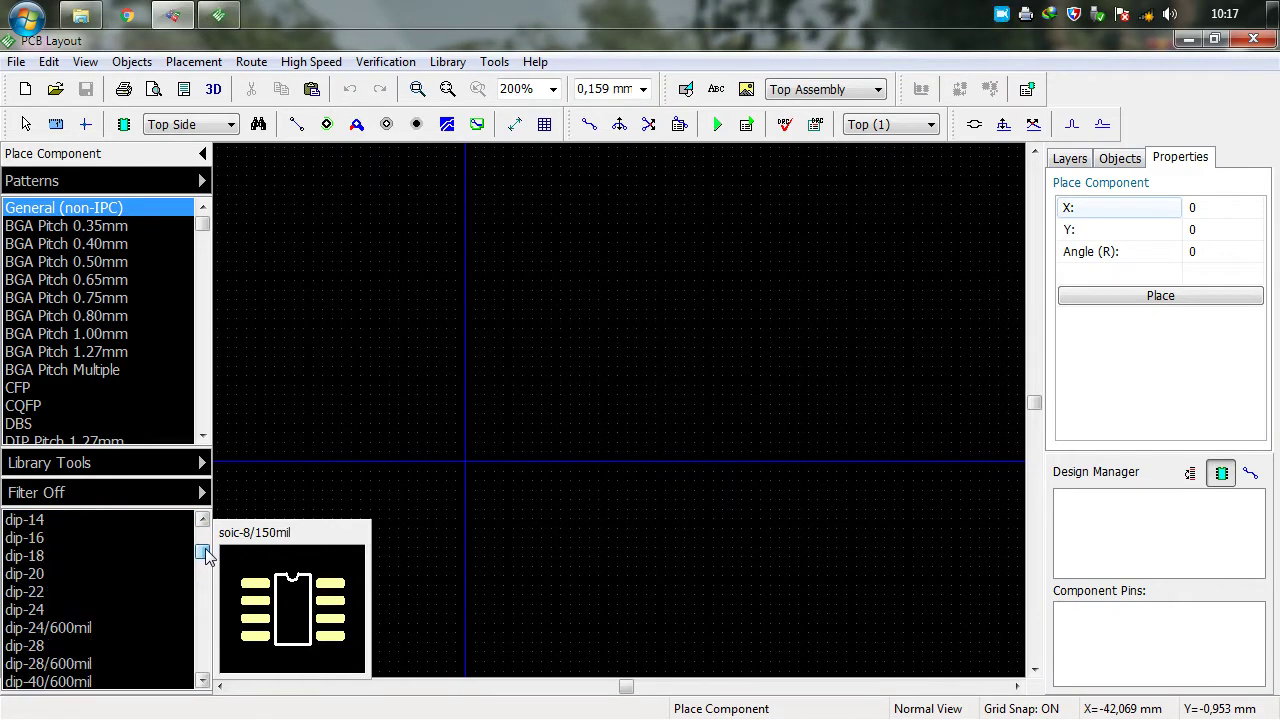
{"action": "left_click", "coordinate": [20, 556]}
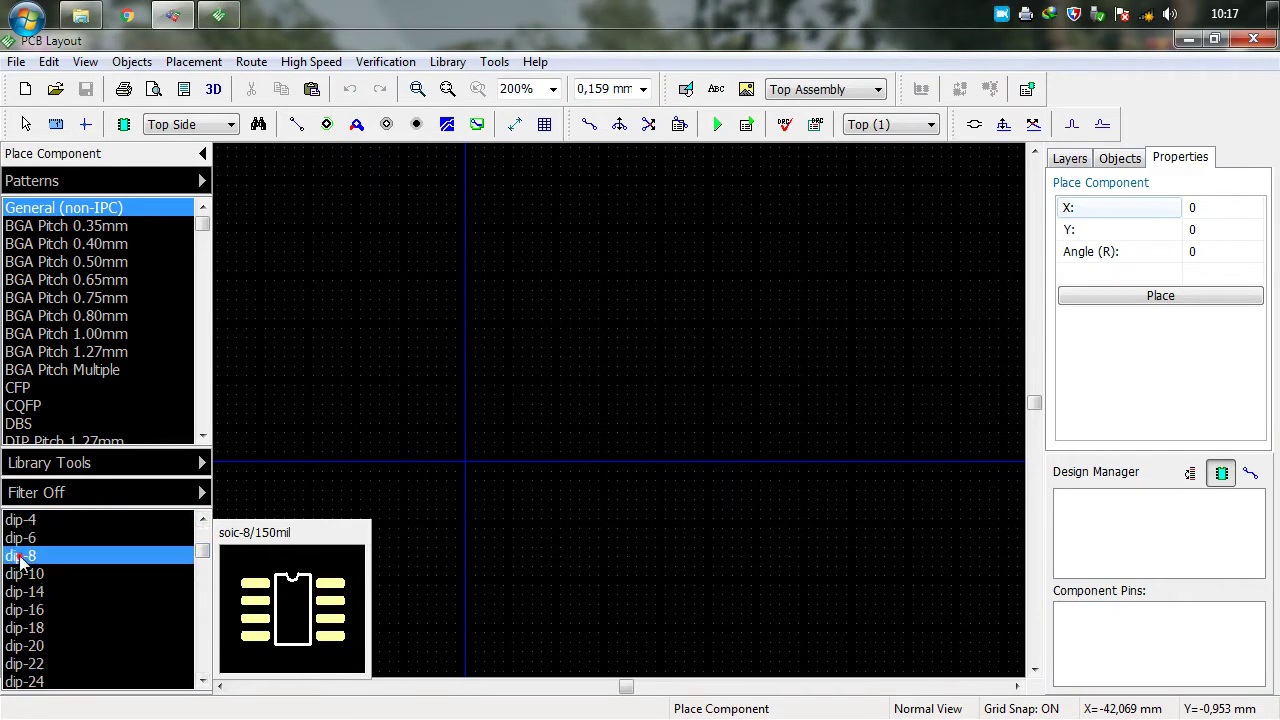
{"action": "left_click", "coordinate": [565, 370]}
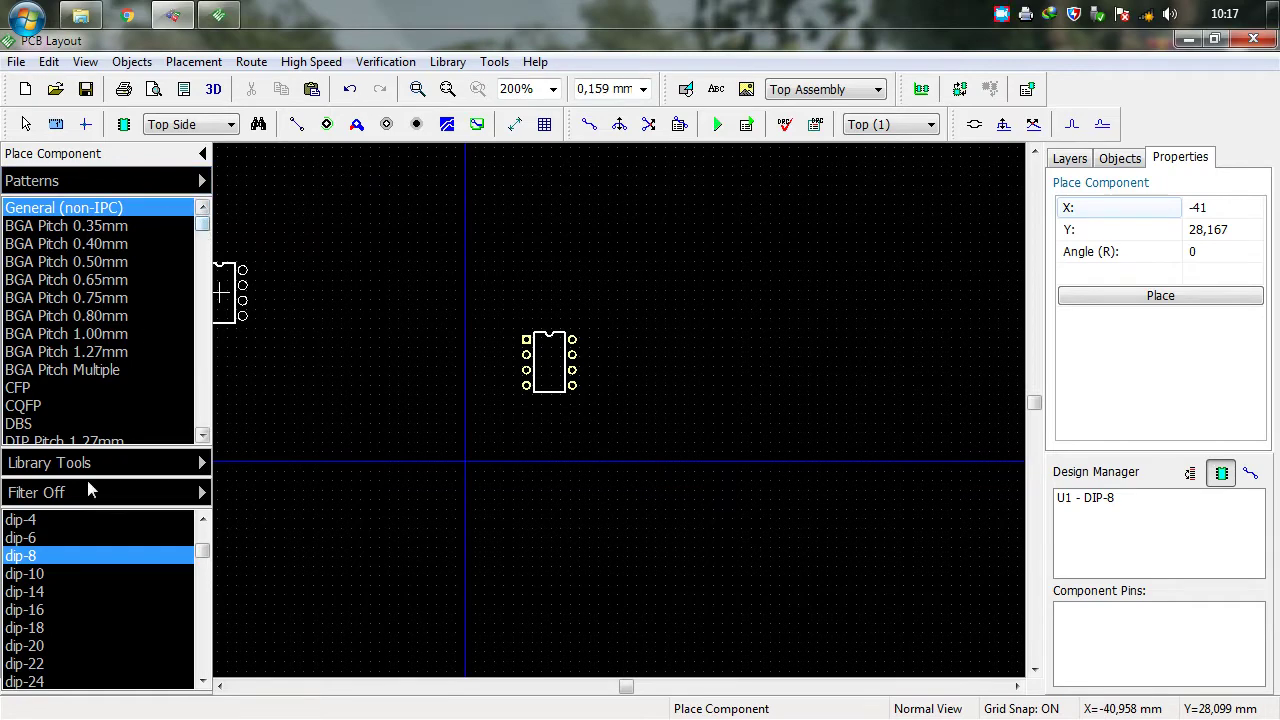
Place three cappr-2.54/5.08 capacitor patterns around the DIP-8: one to its right, one above and one to its left
{"action": "scroll", "coordinate": [69, 560], "scroll_direction": "down", "scroll_amount": 5}
{"action": "left_click", "coordinate": [70, 573]}
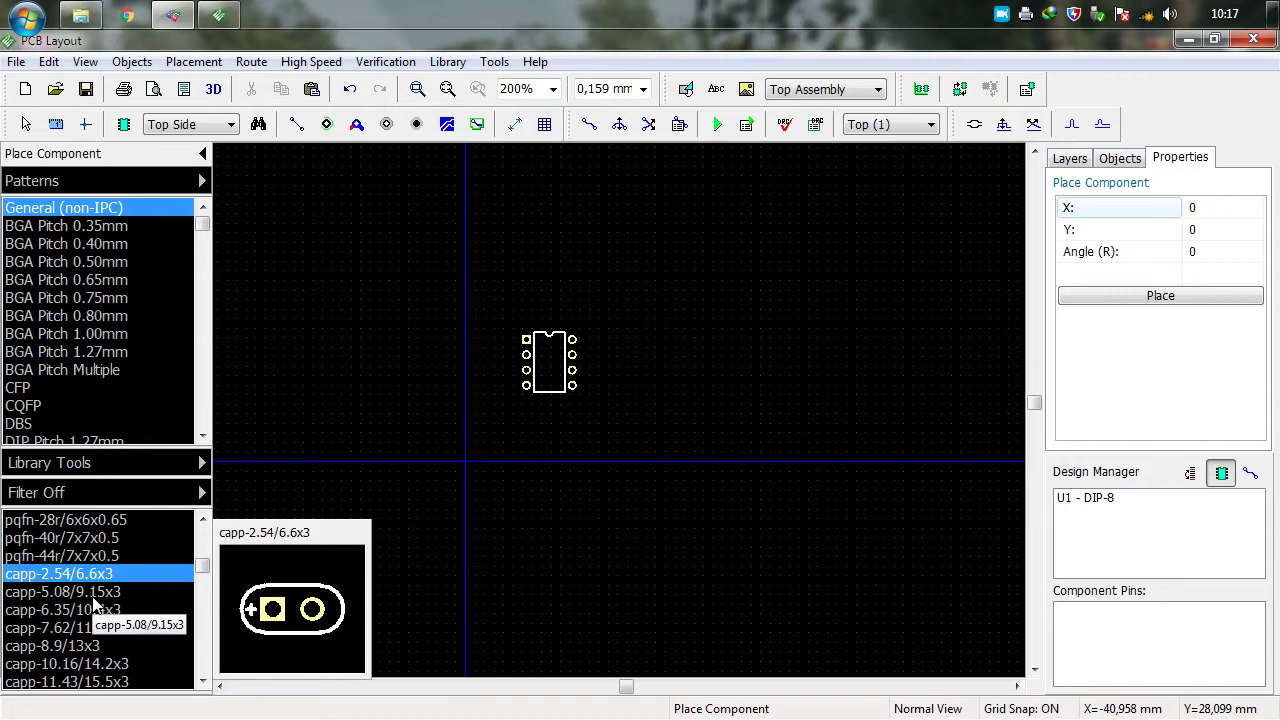
{"action": "scroll", "coordinate": [93, 600], "scroll_direction": "down", "scroll_amount": 1}
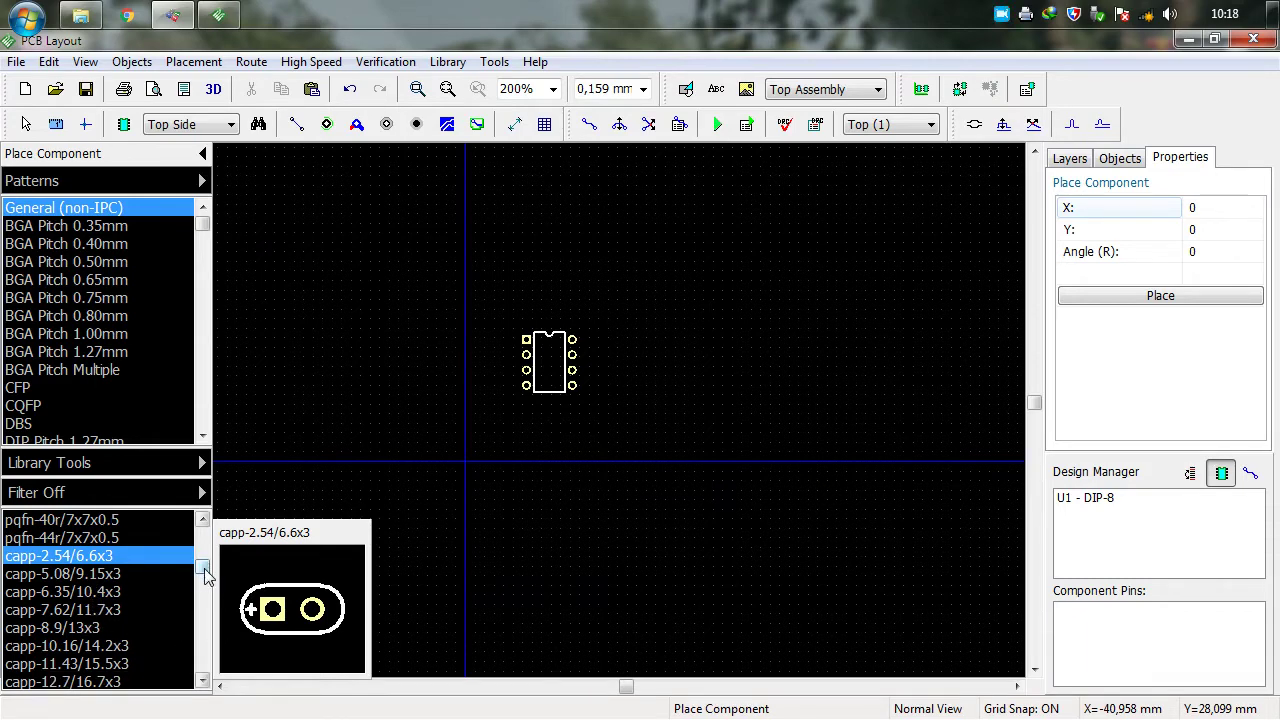
{"action": "scroll", "coordinate": [203, 568], "scroll_direction": "down", "scroll_amount": 10}
{"action": "left_click", "coordinate": [57, 609]}
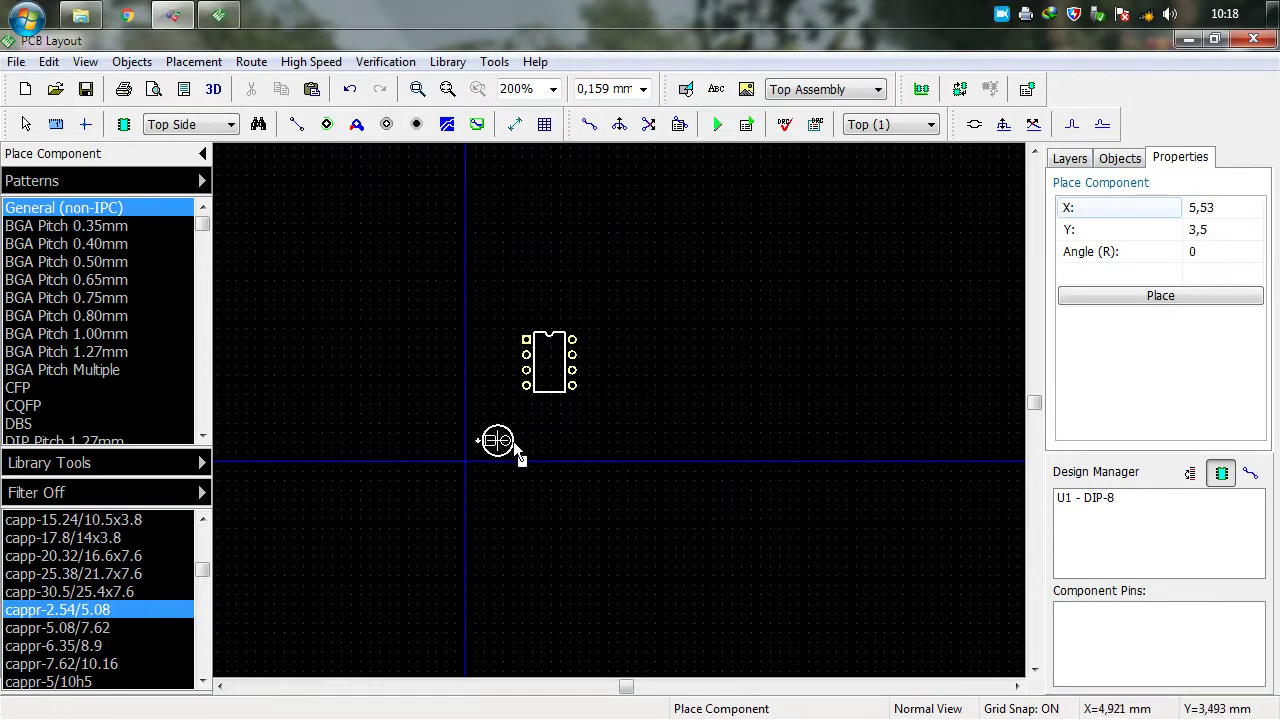
{"action": "left_click", "coordinate": [624, 372]}
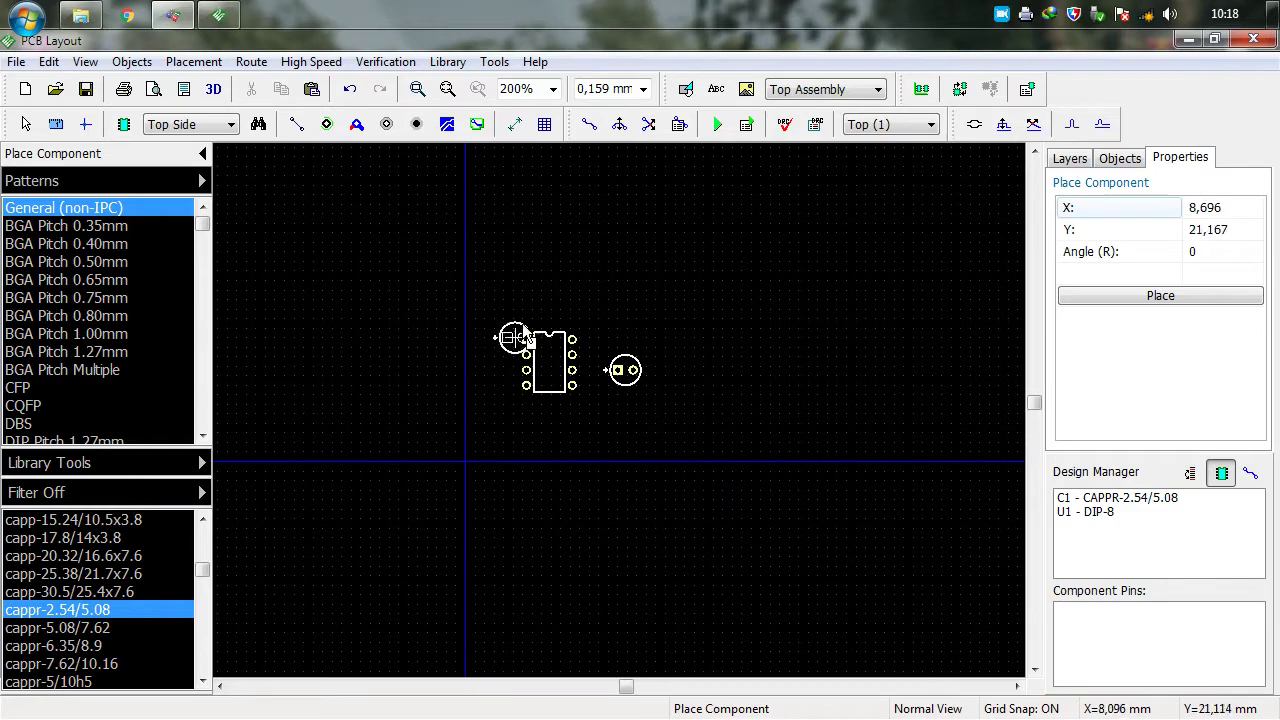
{"action": "left_click", "coordinate": [541, 296]}
{"action": "left_click", "coordinate": [427, 340]}
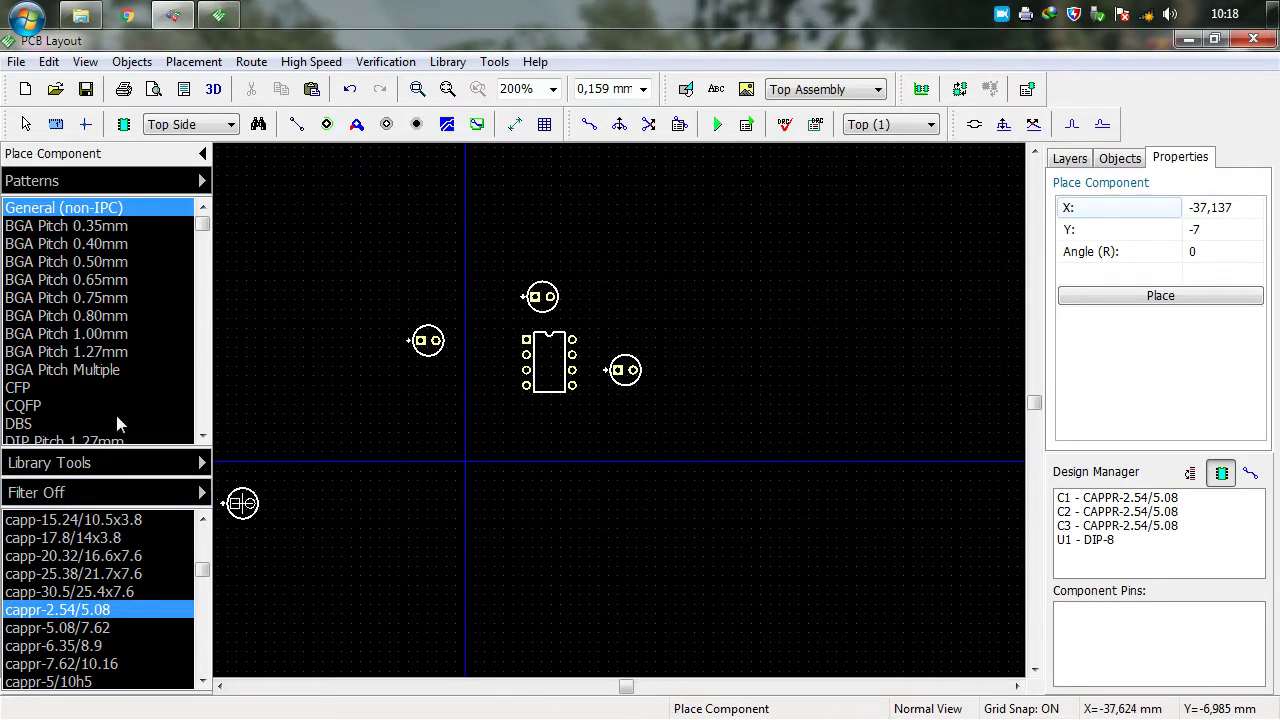
Compare the resistor patterns and place one res-10.16/5.1x2.5 just below the DIP-8
{"action": "left_click_drag", "start_coordinate": [201, 569], "coordinate": [203, 591]}
{"action": "left_click", "coordinate": [88, 590]}
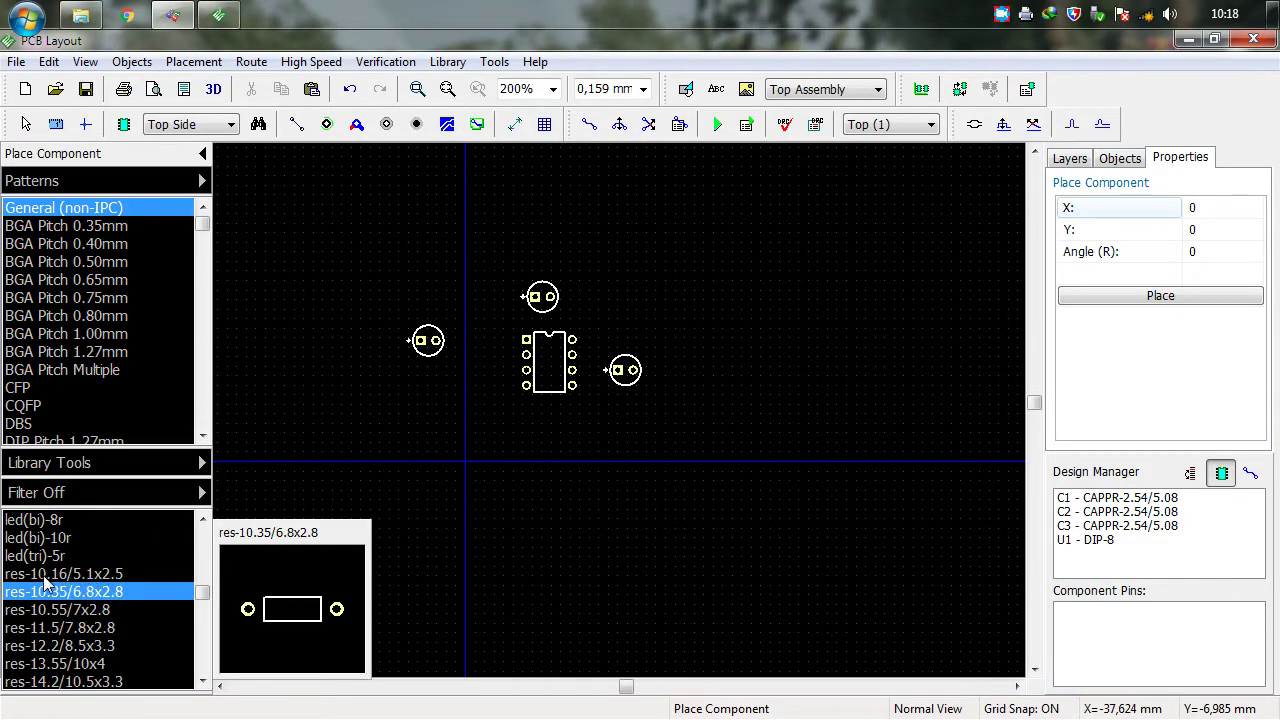
{"action": "left_click", "coordinate": [62, 576]}
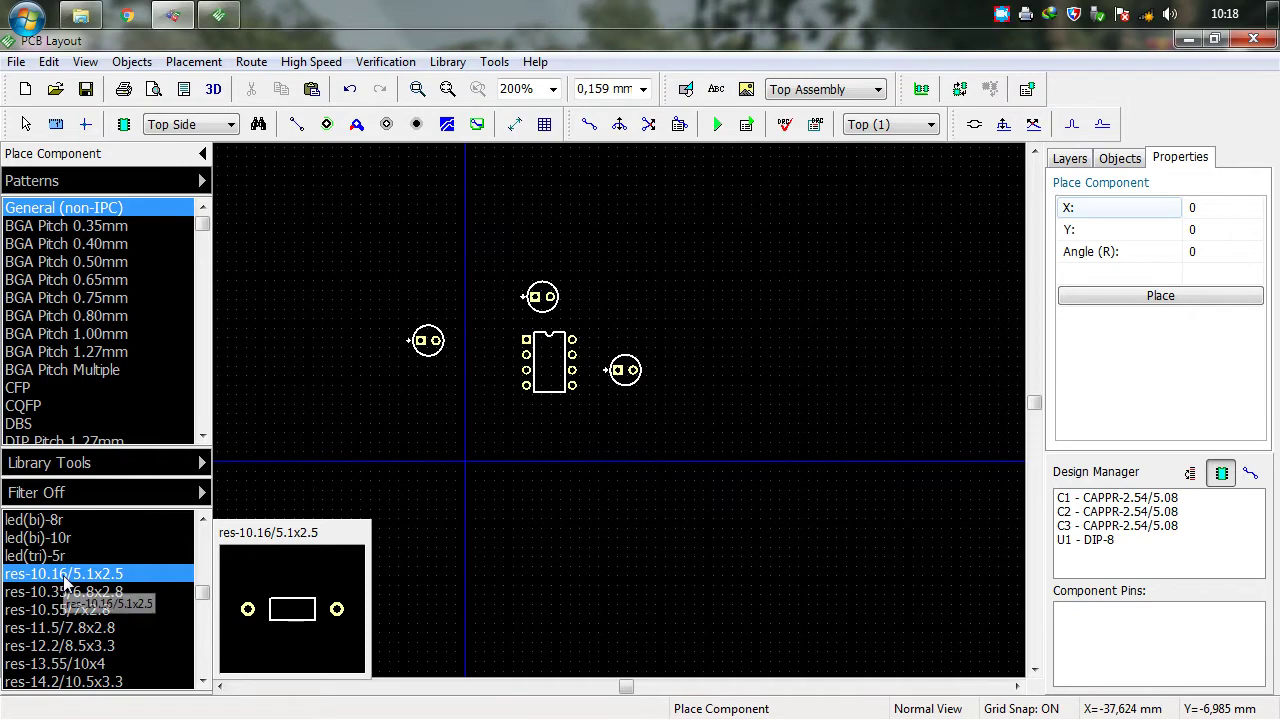
{"action": "left_click", "coordinate": [92, 612]}
{"action": "left_click", "coordinate": [92, 646]}
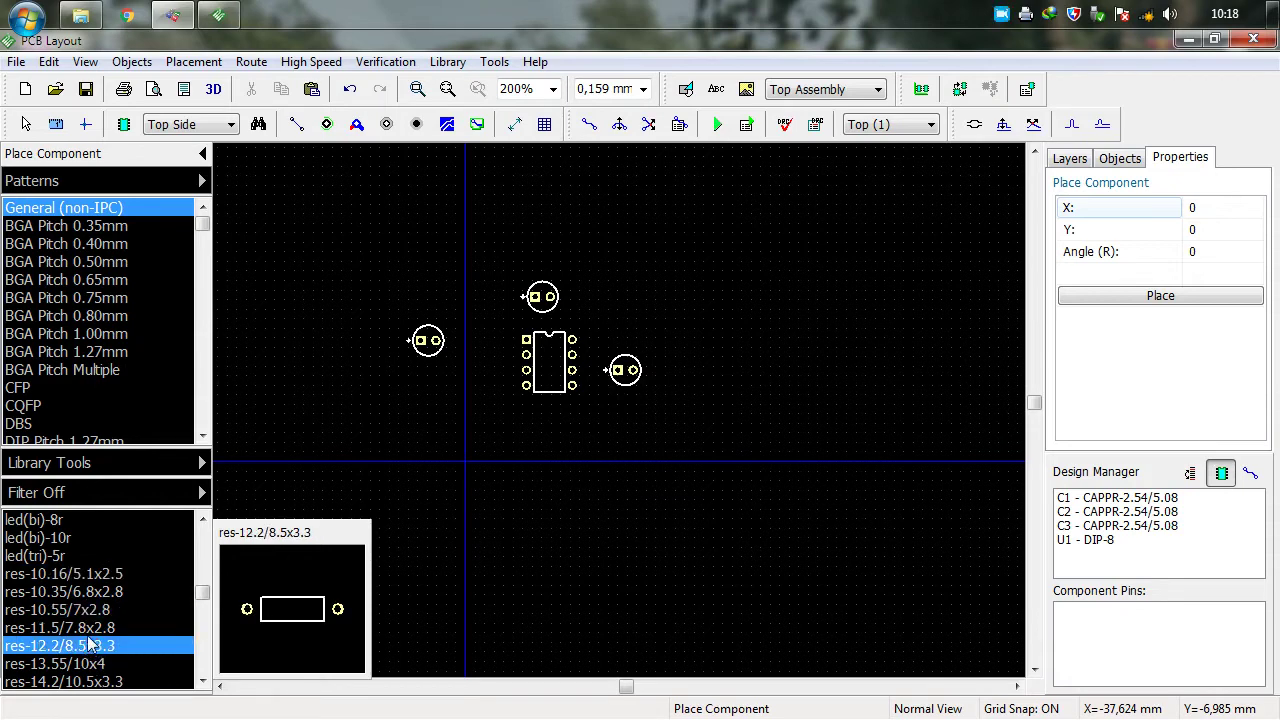
{"action": "left_click", "coordinate": [78, 629]}
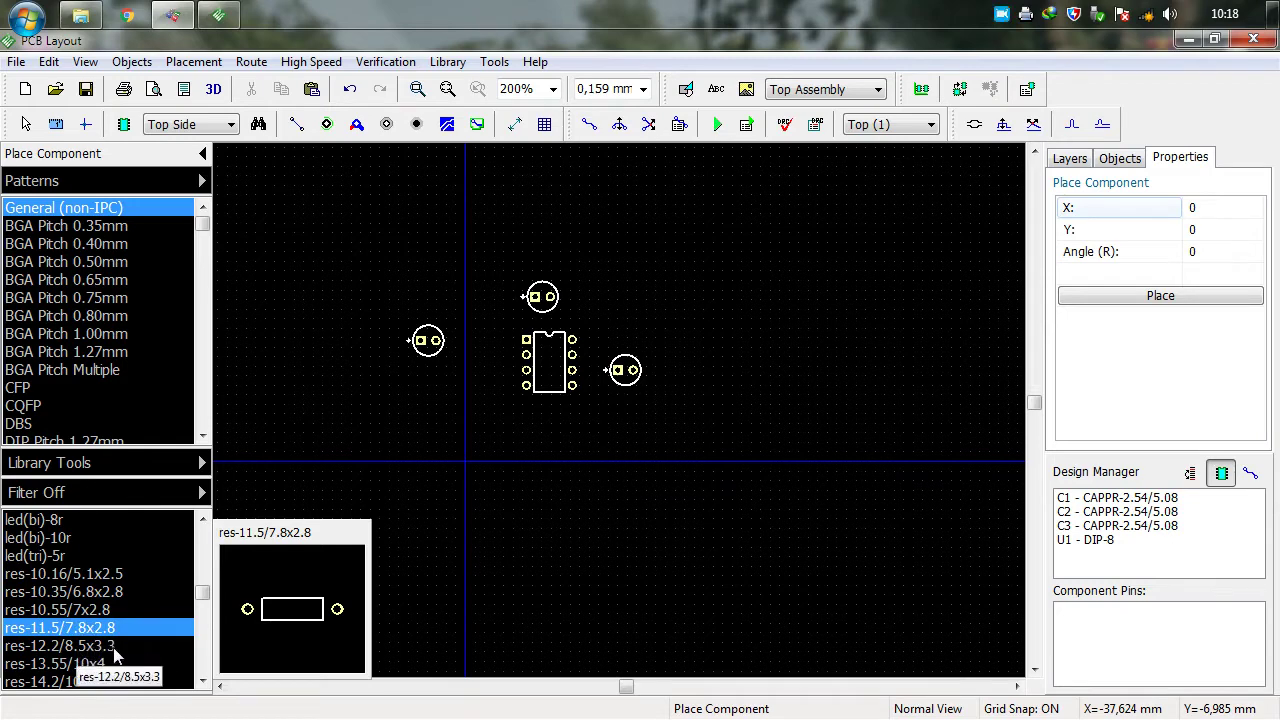
{"action": "left_click", "coordinate": [107, 575]}
{"action": "left_click", "coordinate": [538, 416]}
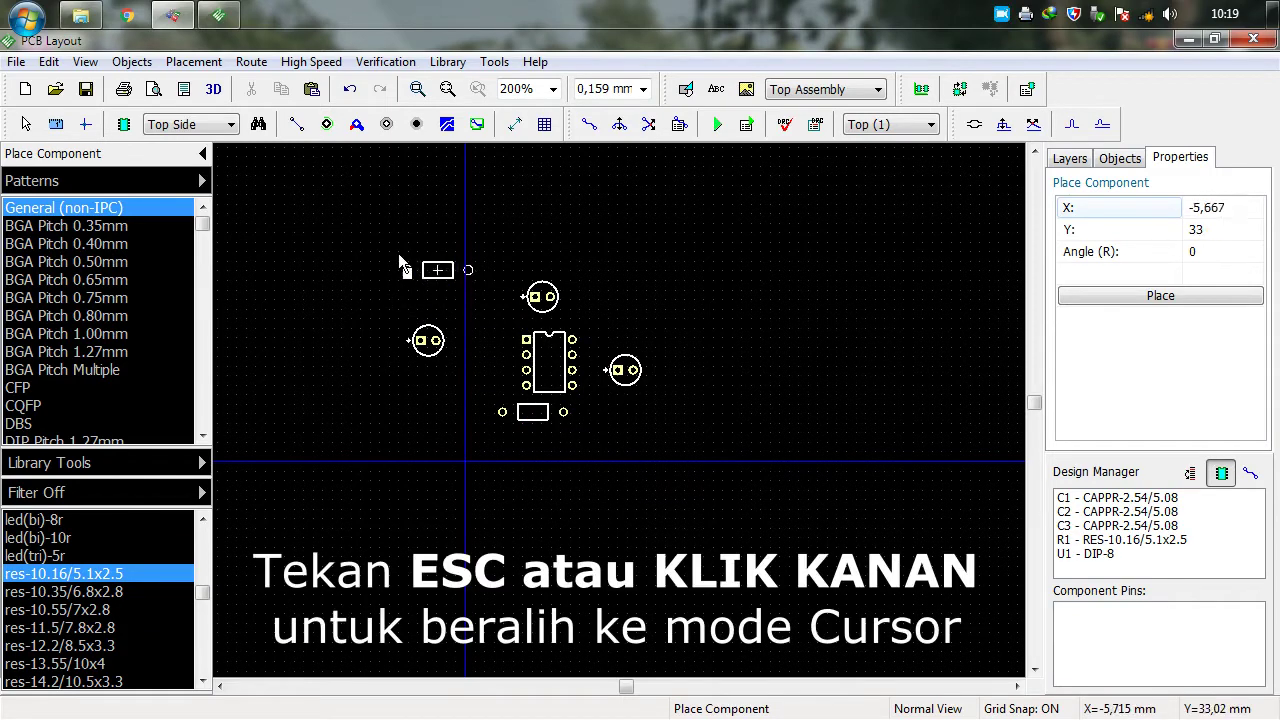
Compare the two-pin header patterns in the Con Rect Headers pattern libraries with 1.25, 2.00 and 2.54 mm pitch
{"action": "left_click_drag", "start_coordinate": [200, 224], "coordinate": [205, 357]}
{"action": "left_click", "coordinate": [80, 262]}
{"action": "left_click", "coordinate": [78, 244]}
{"action": "left_click", "coordinate": [185, 262]}
{"action": "left_click", "coordinate": [117, 540]}
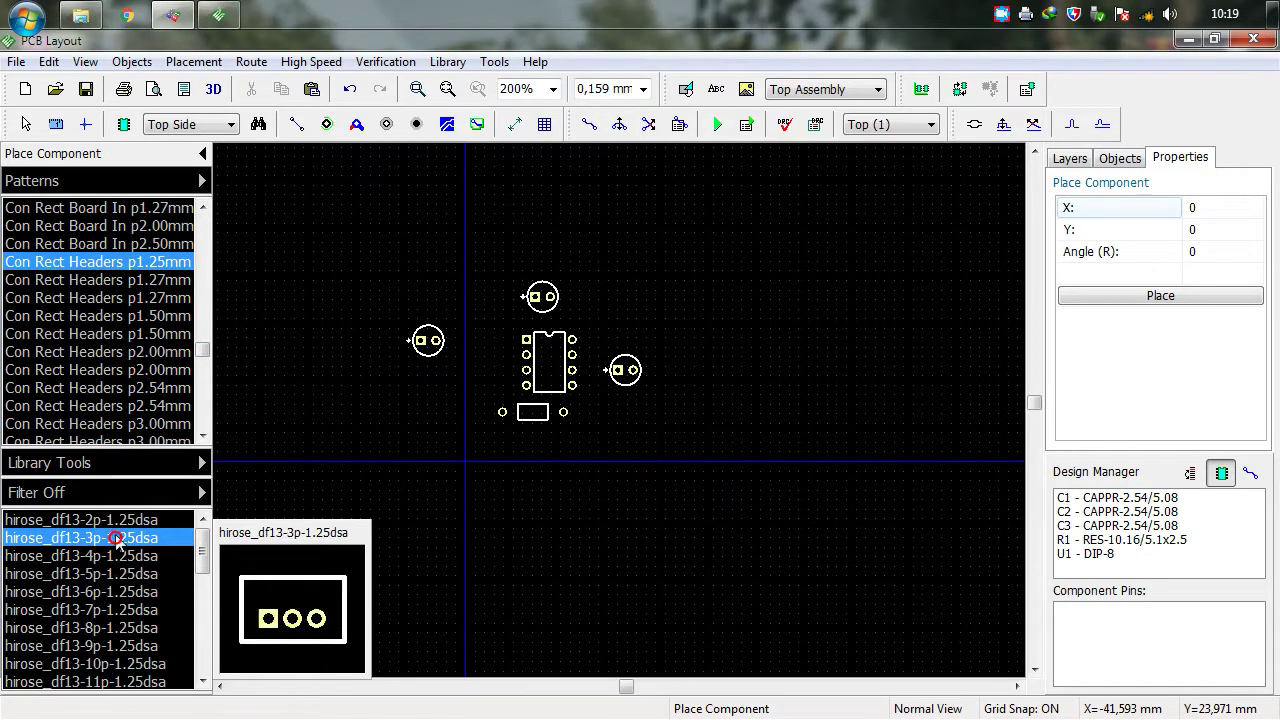
{"action": "left_click", "coordinate": [128, 334]}
{"action": "left_click", "coordinate": [148, 372]}
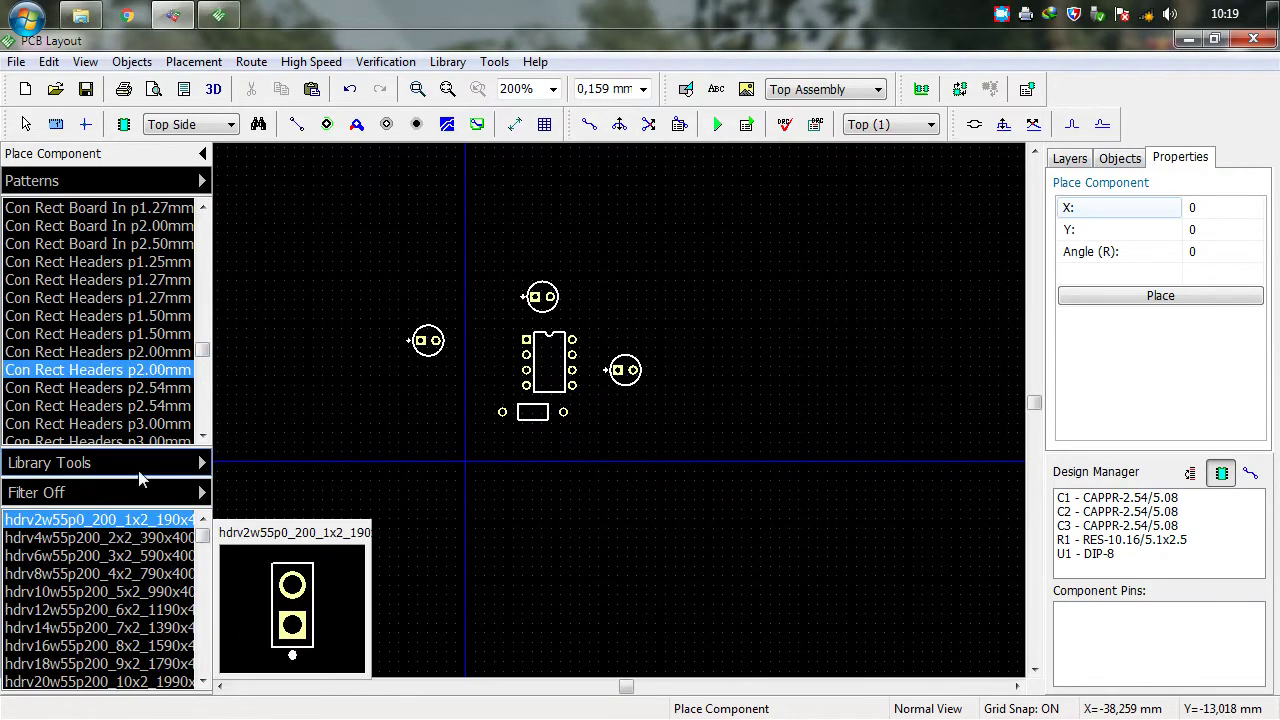
{"action": "left_click", "coordinate": [150, 388]}
{"action": "left_click", "coordinate": [146, 404]}
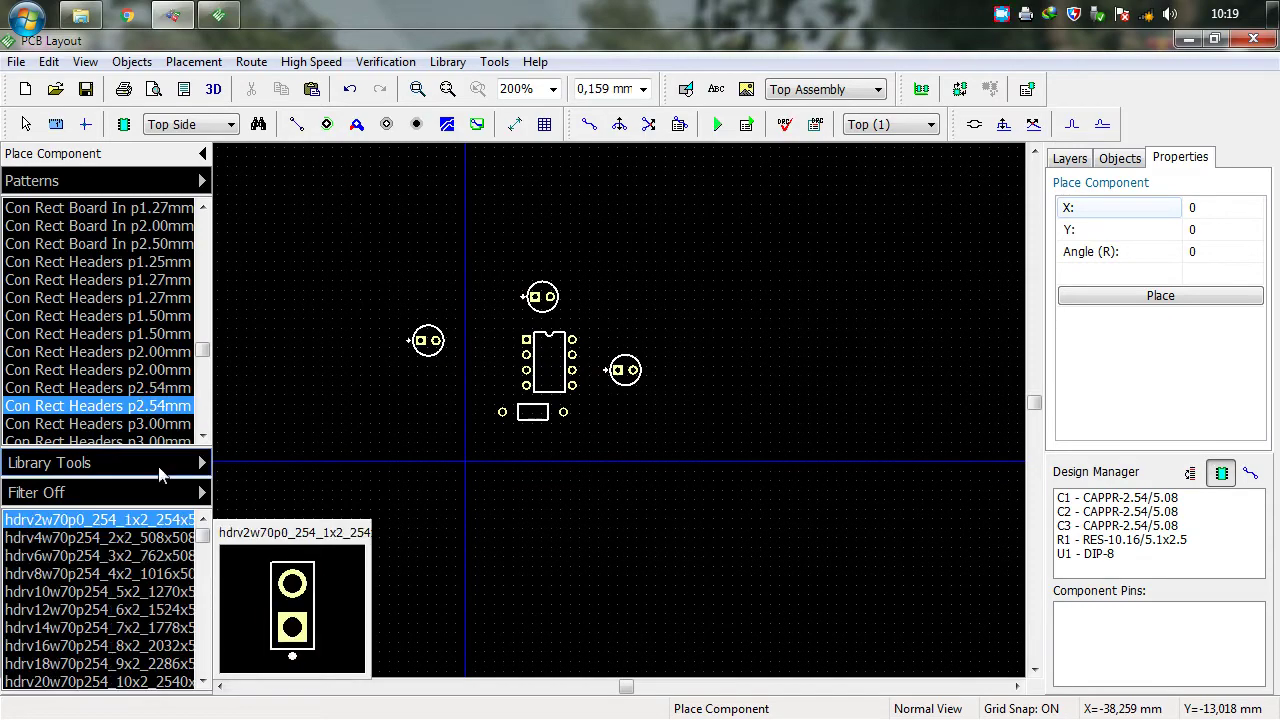
Place three hdrv2w70p0_254_1x2 headers around the circuit: below the left capacitor, right of the resistor and at the upper right
{"action": "left_click", "coordinate": [146, 573]}
{"action": "left_click", "coordinate": [146, 519]}
{"action": "left_click", "coordinate": [425, 407]}
{"action": "left_click", "coordinate": [606, 440]}
{"action": "left_click", "coordinate": [632, 302]}
Place a cts_296xd potentiometer from the Potentiometers (non-IPC) library above the left capacitor
{"action": "left_click_drag", "start_coordinate": [203, 350], "coordinate": [203, 420]}
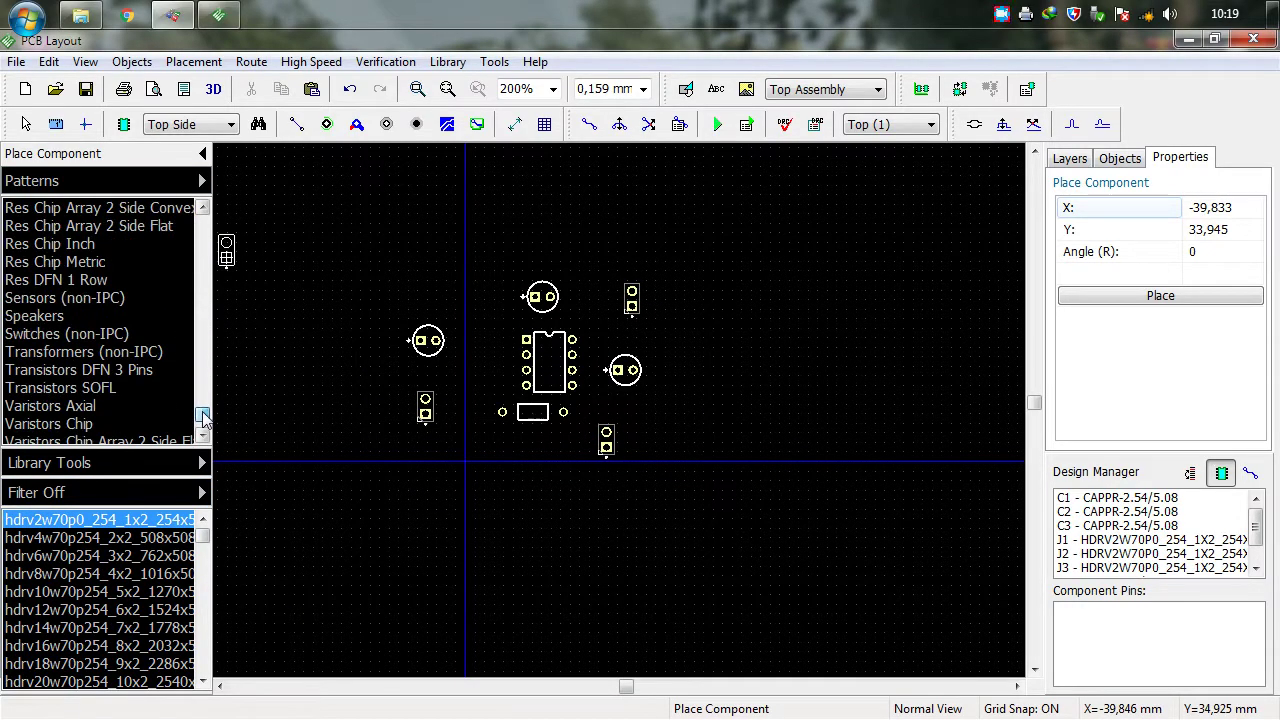
{"action": "scroll", "coordinate": [86, 362], "scroll_direction": "down", "scroll_amount": 2}
{"action": "scroll", "coordinate": [86, 330], "scroll_direction": "up", "scroll_amount": 2}
{"action": "left_click", "coordinate": [70, 280]}
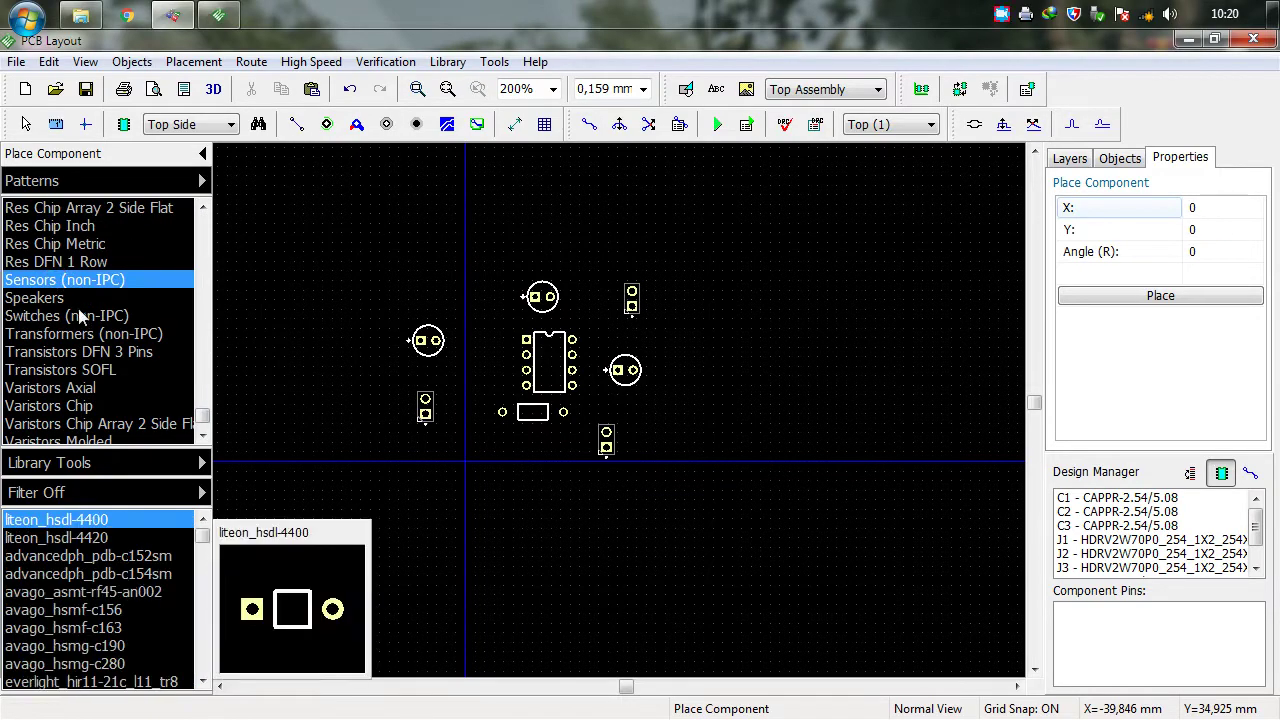
{"action": "scroll", "coordinate": [79, 300], "scroll_direction": "up", "scroll_amount": 3}
{"action": "left_click", "coordinate": [80, 262]}
{"action": "left_click", "coordinate": [82, 538]}
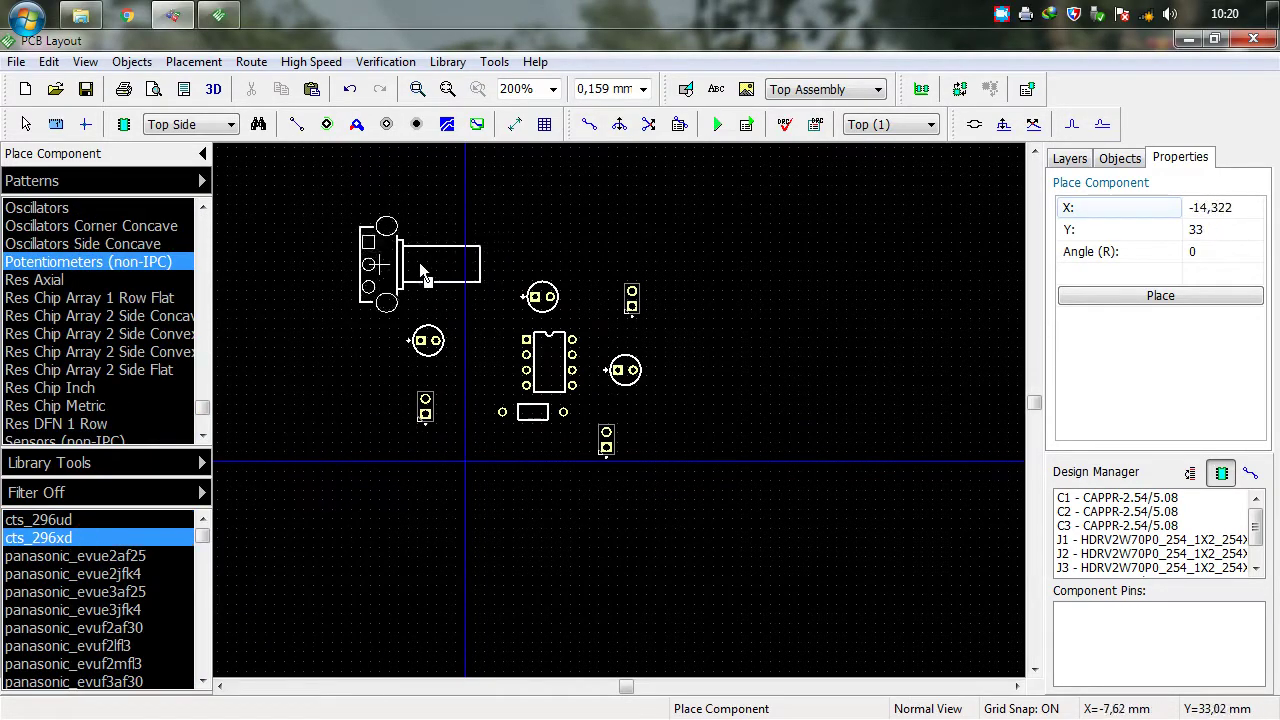
{"action": "left_click", "coordinate": [400, 266]}
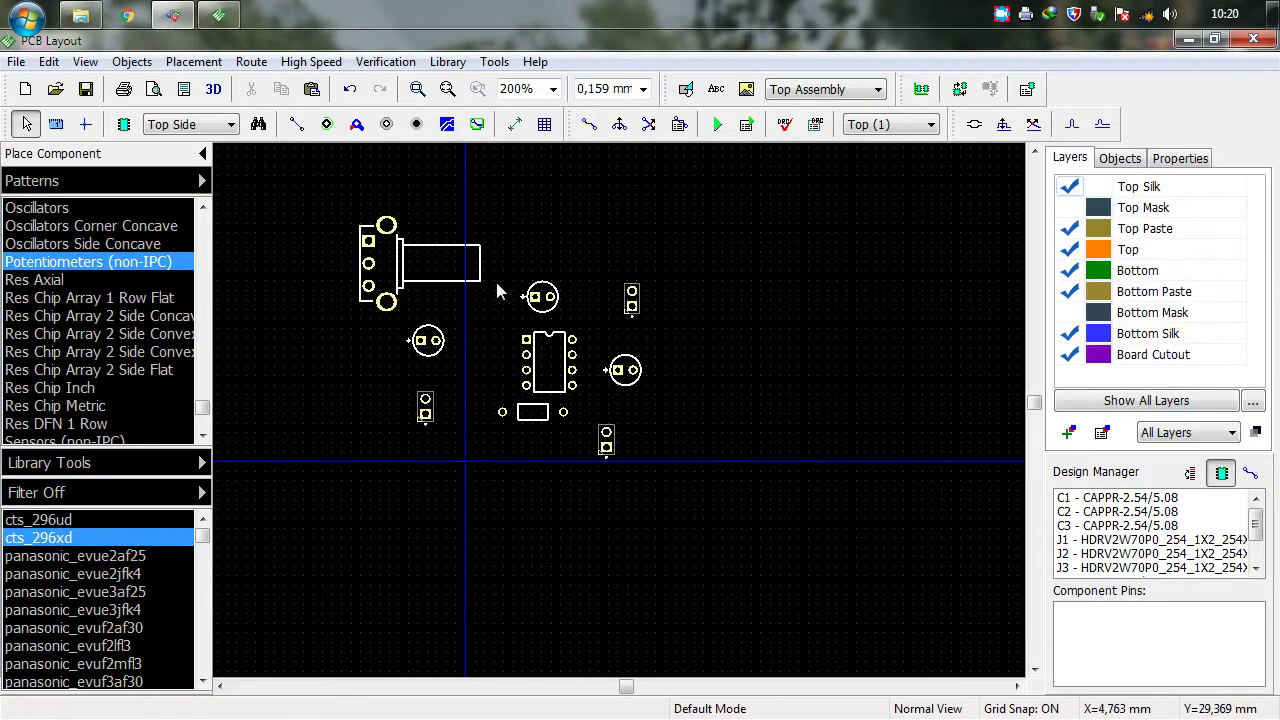
Nudge the resistor below the DIP-8 straight down until it lies just under the horizontal origin line
{"action": "left_click", "coordinate": [540, 411]}
{"action": "key", "text": "Down"}
{"action": "key", "text": "Down"}
{"action": "key", "text": "Down"}
{"action": "key", "text": "Down"}
{"action": "key", "text": "Down"}
{"action": "key", "text": "Down"}
{"action": "key", "text": "Down"}
{"action": "key", "text": "Down"}
{"action": "key", "text": "Down"}
{"action": "key", "text": "Down"}
{"action": "key", "text": "Down"}
{"action": "key", "text": "Down"}
{"action": "key", "text": "Down"}
{"action": "key", "text": "Down"}
{"action": "key", "text": "Down"}
{"action": "key", "text": "Down"}
{"action": "key", "text": "Down"}
{"action": "key", "text": "Down"}
{"action": "key", "text": "Down"}
{"action": "key", "text": "Down"}
Move the DIP-8 down and to the left, and set its exact position to X 10, Y 10
{"action": "left_click_drag", "start_coordinate": [548, 401], "coordinate": [517, 390]}
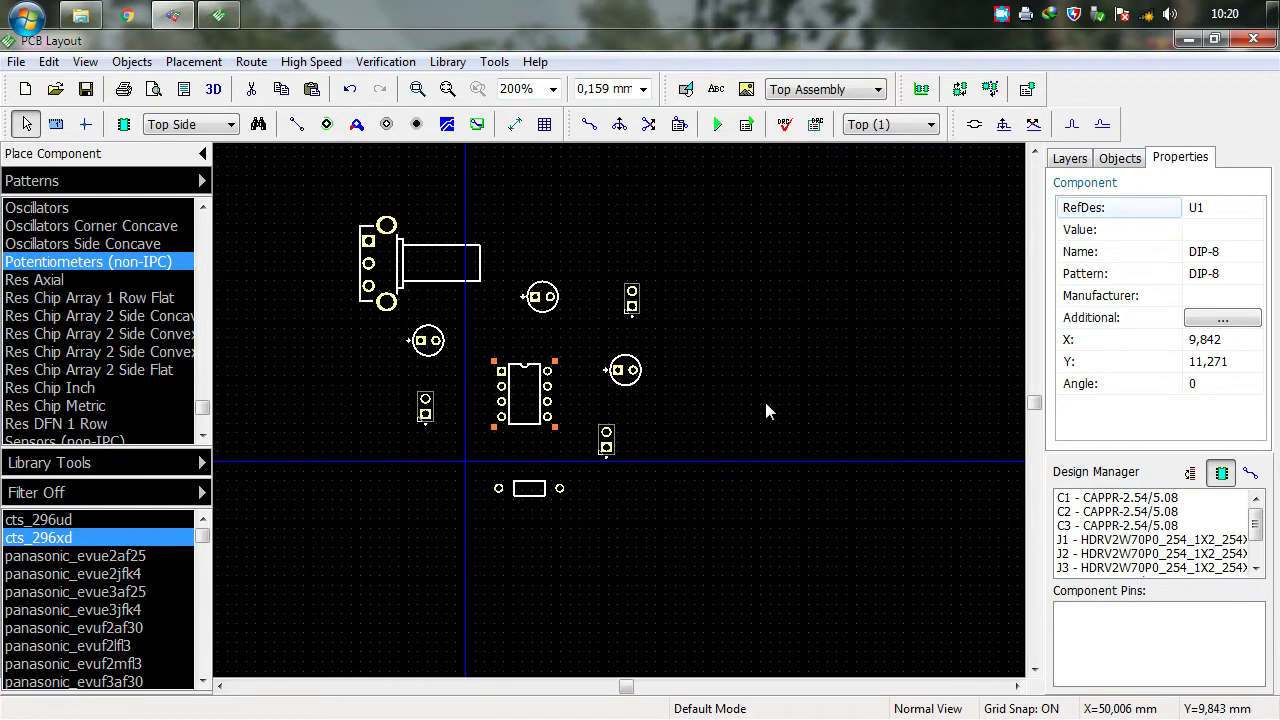
{"action": "left_click", "coordinate": [1198, 342]}
{"action": "double_click", "coordinate": [1205, 342]}
{"action": "left_click", "coordinate": [1210, 362]}
{"action": "left_click", "coordinate": [1200, 341]}
{"action": "left_click", "coordinate": [1207, 361]}
{"action": "left_click", "coordinate": [1205, 340]}
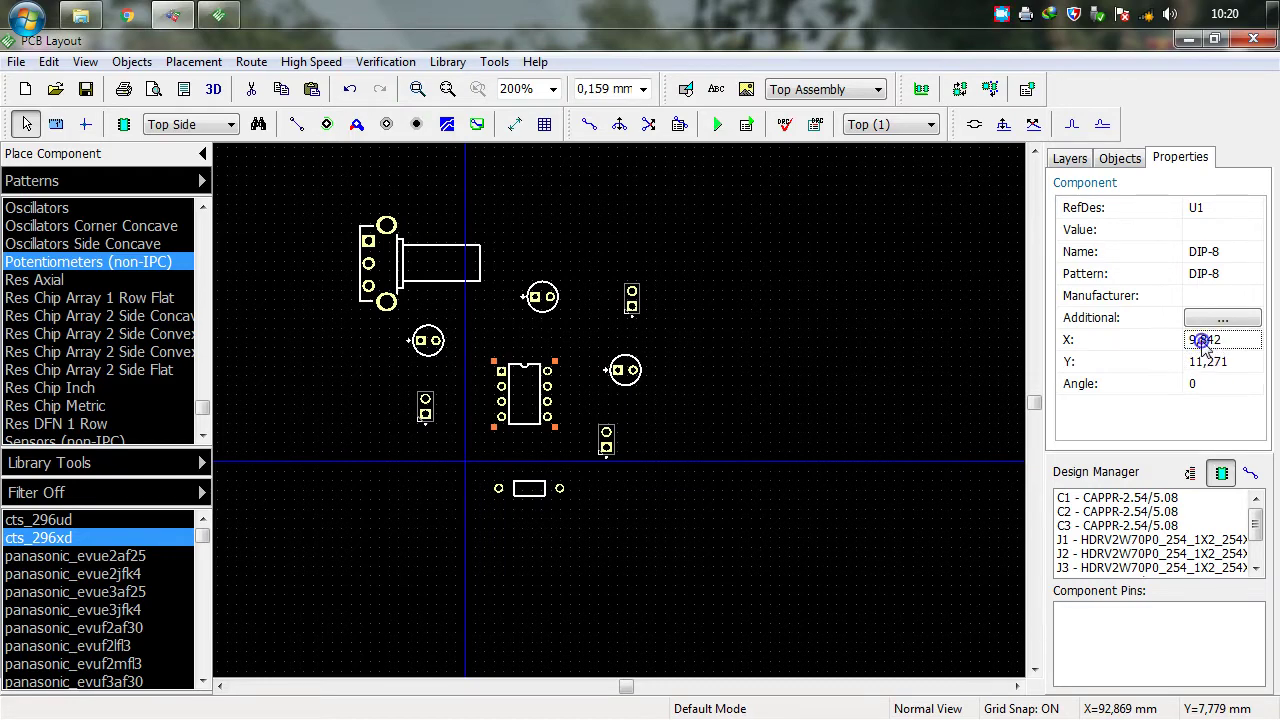
{"action": "left_click", "coordinate": [540, 390]}
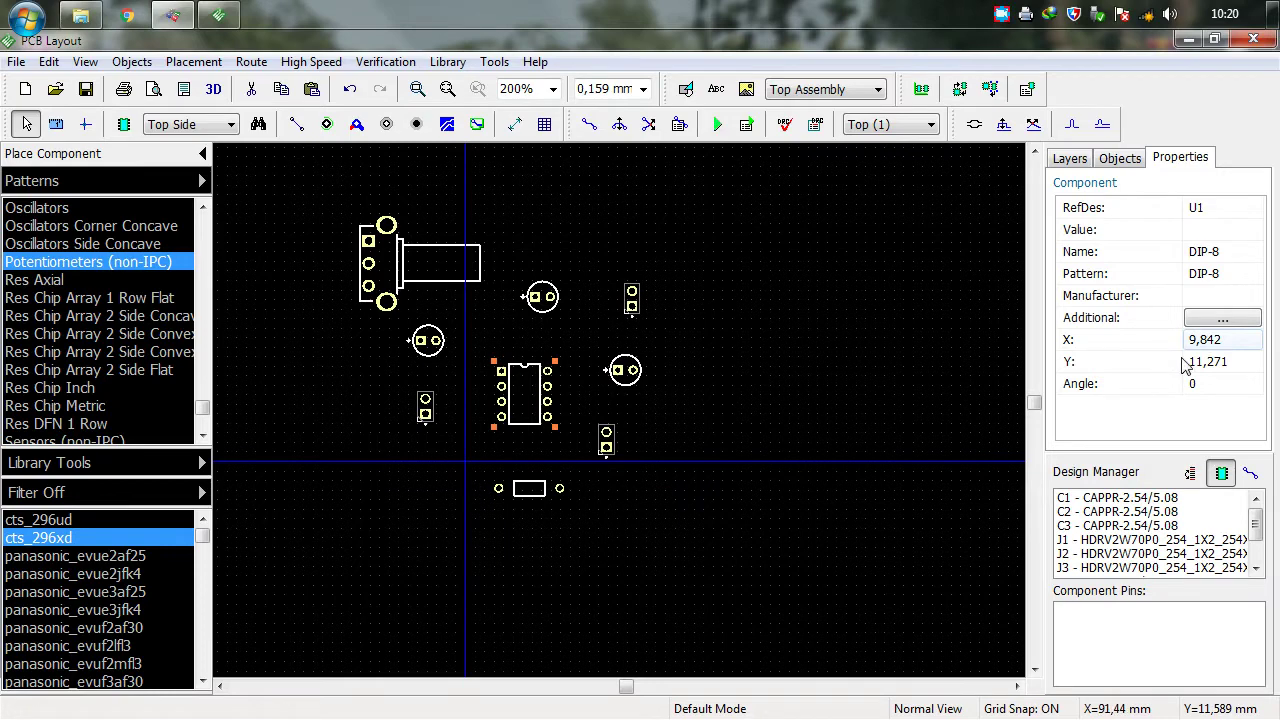
{"action": "left_click", "coordinate": [1219, 340]}
{"action": "type", "text": "1"}
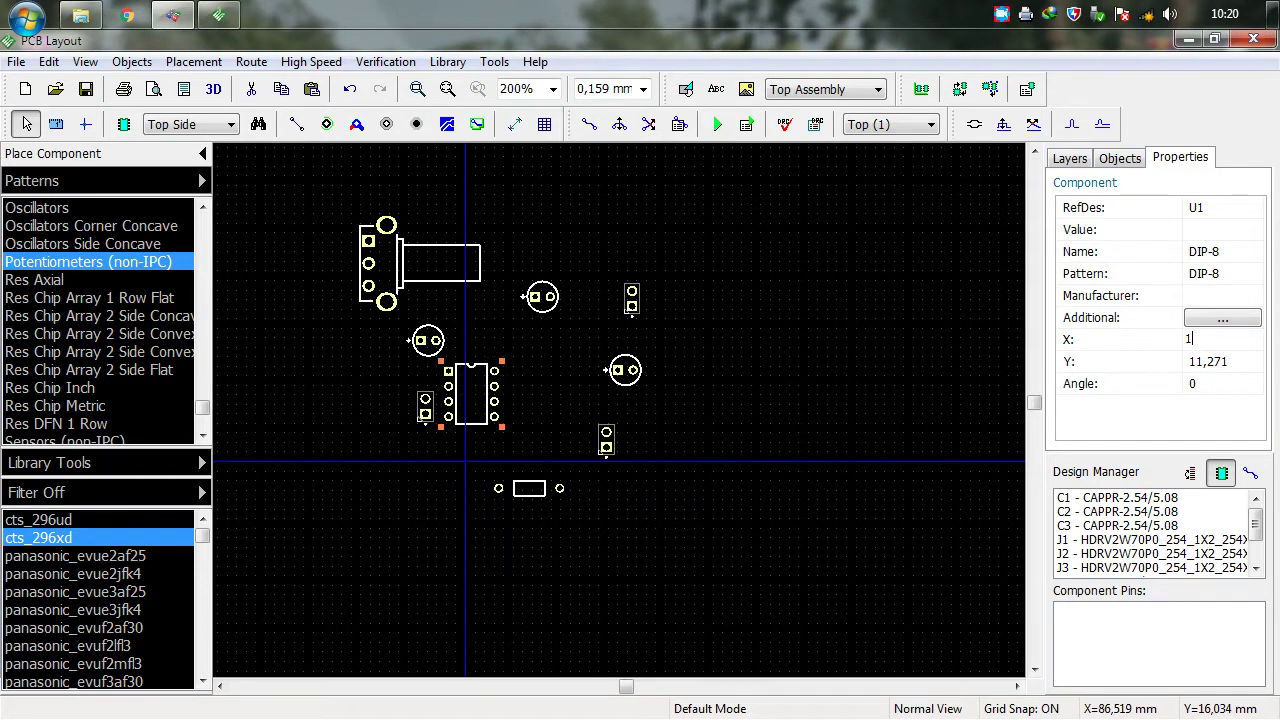
{"action": "type", "text": "0"}
{"action": "key", "text": "Return"}
{"action": "left_click", "coordinate": [1231, 361]}
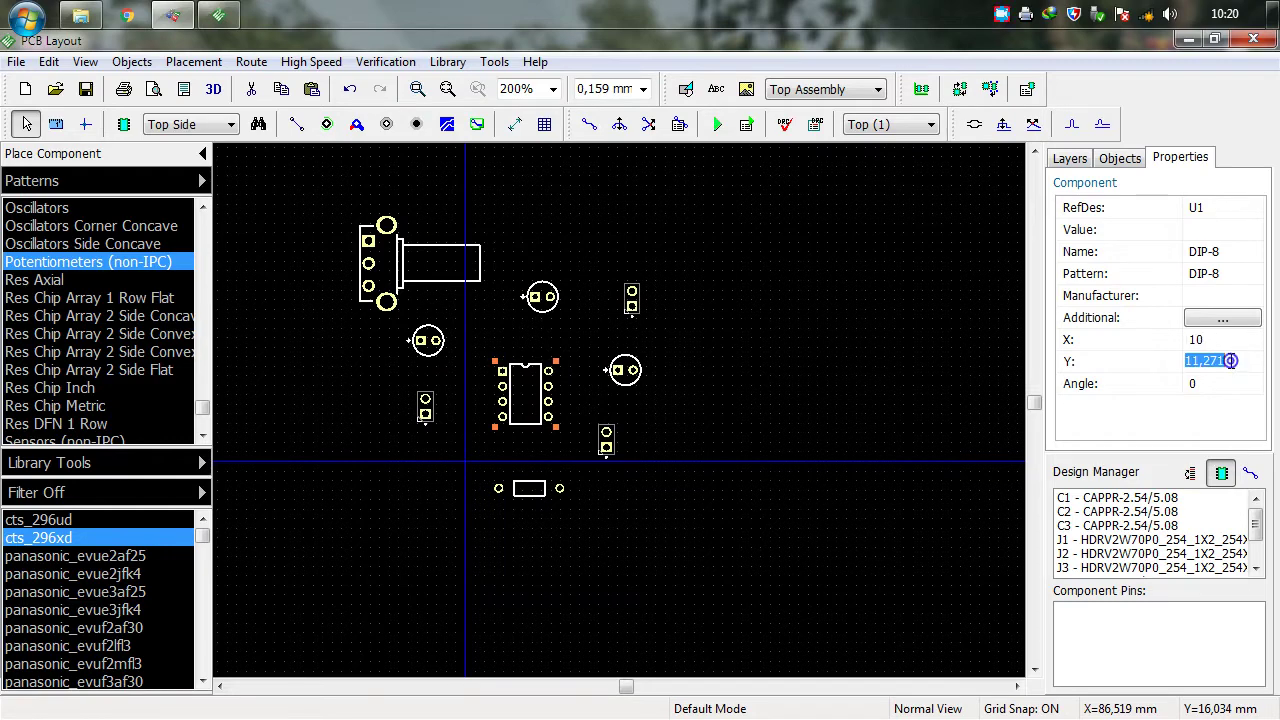
{"action": "type", "text": "10"}
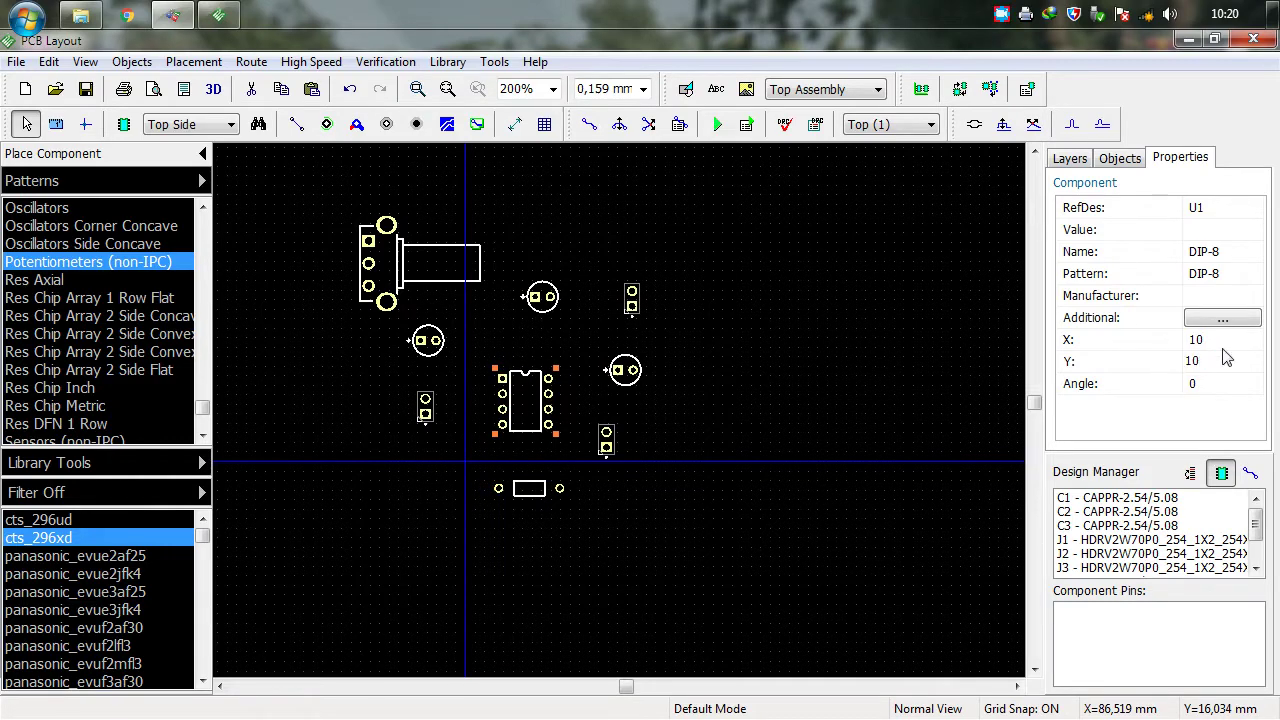
{"action": "left_click", "coordinate": [754, 349]}
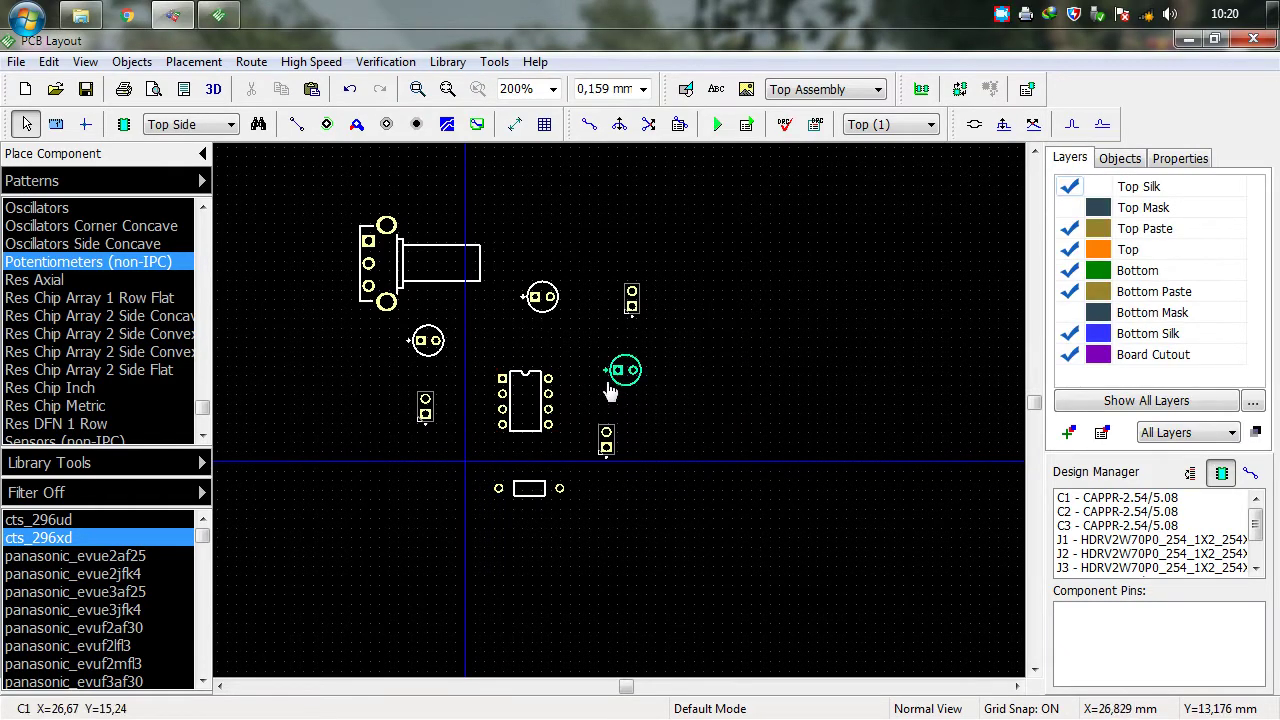
Rotate the DIP-8 through a full turn in four 90° increments
{"action": "left_click", "coordinate": [525, 389]}
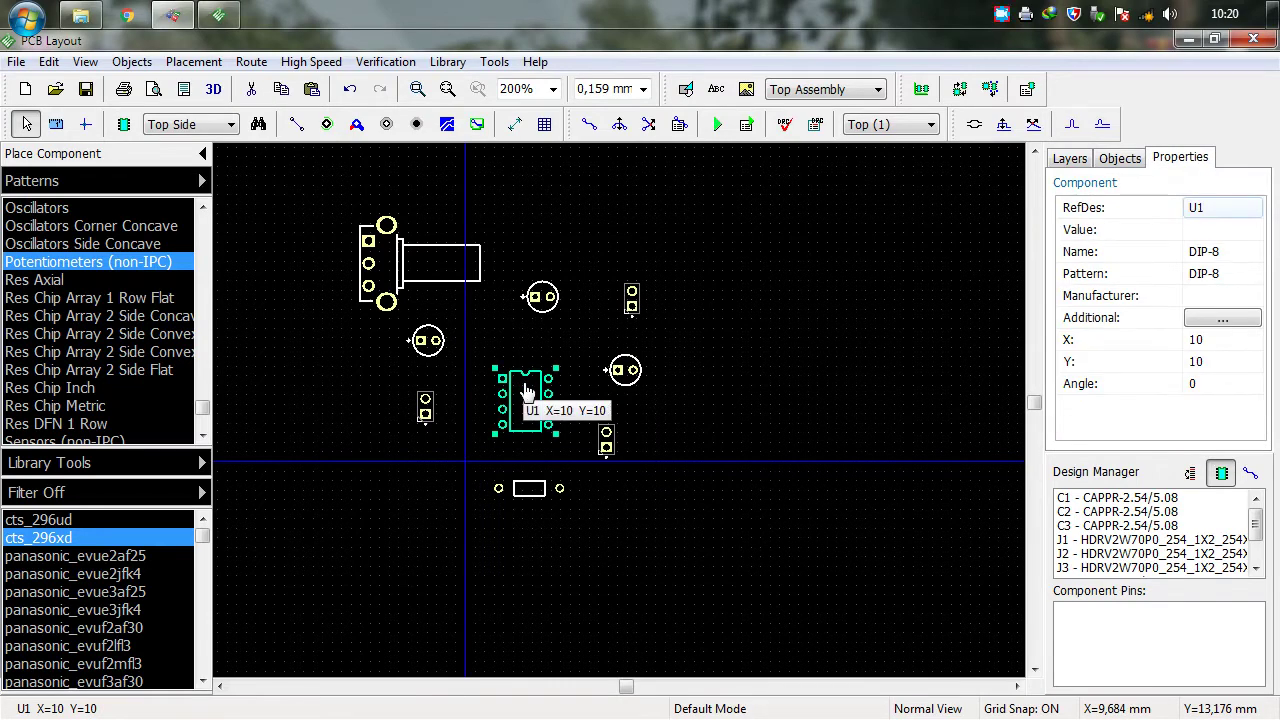
{"action": "left_click", "coordinate": [625, 370]}
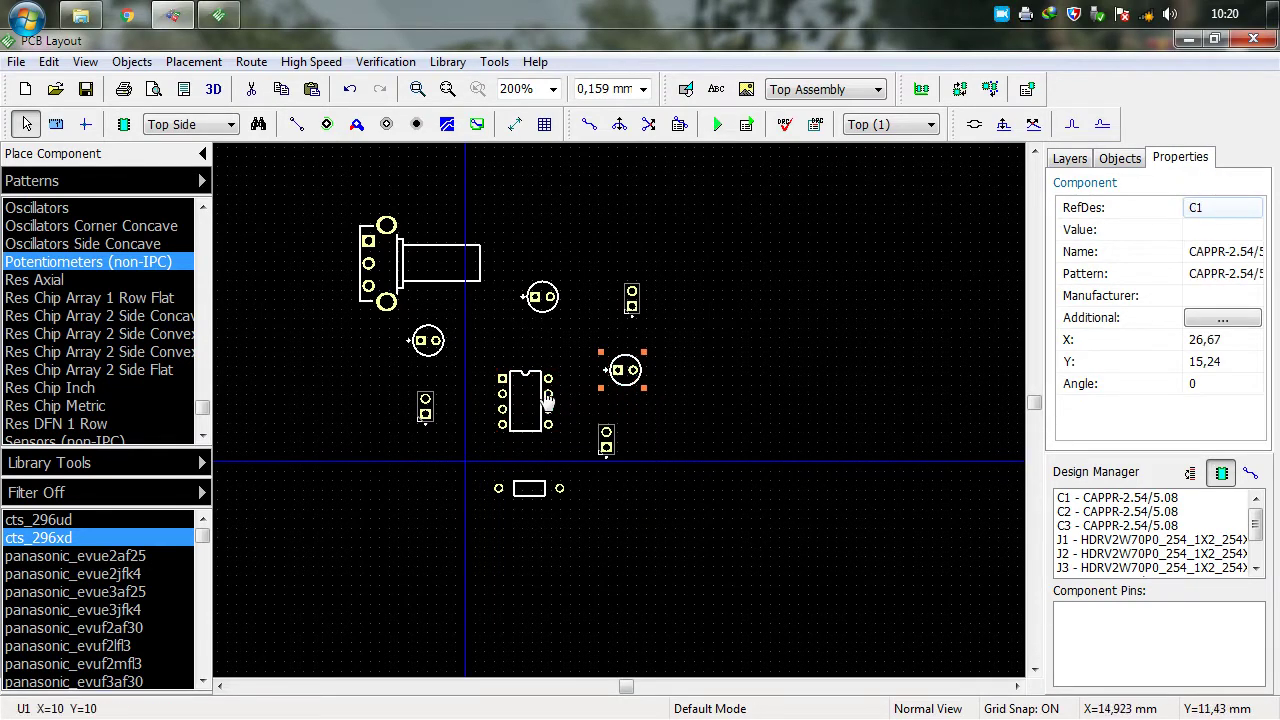
{"action": "left_click", "coordinate": [548, 400]}
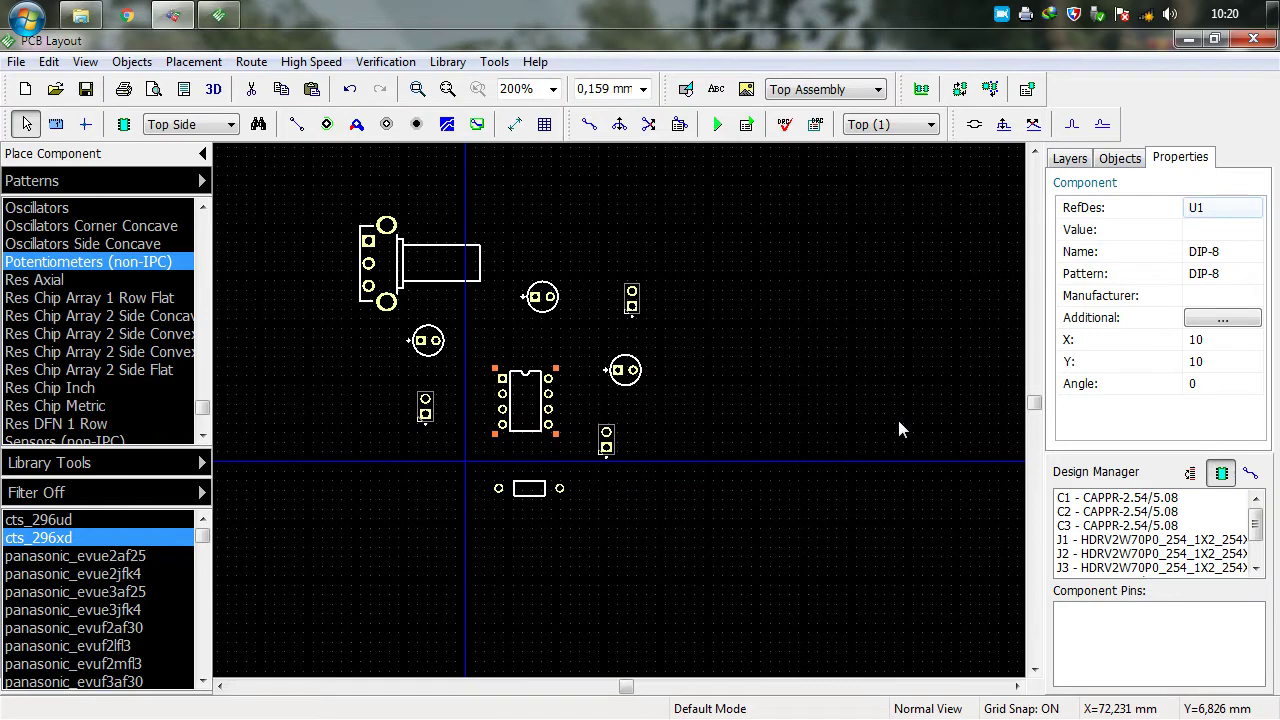
{"action": "key", "text": "r"}
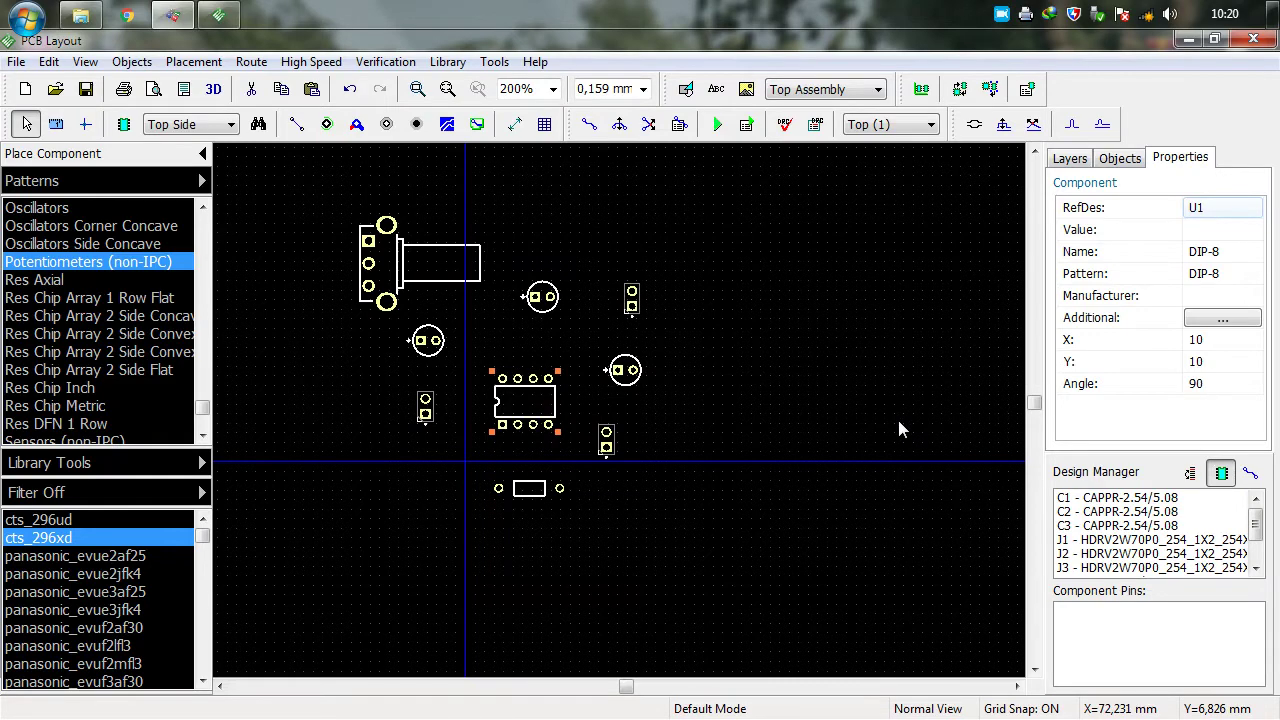
{"action": "key", "text": "r"}
{"action": "key", "text": "r"}
{"action": "key", "text": "r"}
{"action": "left_click", "coordinate": [824, 369]}
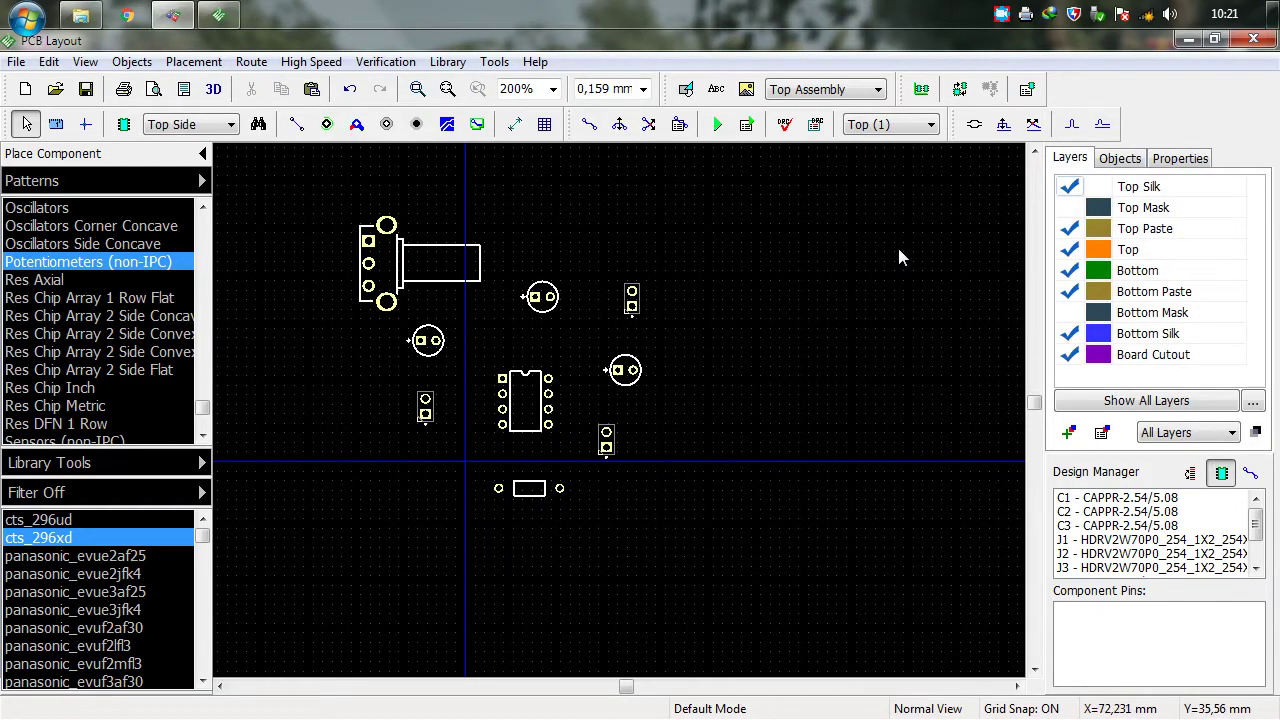
Rotate the group of components to the right of the vertical origin line through a full turn in 90° increments
{"action": "left_click_drag", "start_coordinate": [855, 237], "coordinate": [337, 510]}
{"action": "left_click", "coordinate": [829, 363]}
{"action": "left_click_drag", "start_coordinate": [829, 214], "coordinate": [508, 543]}
{"action": "key", "text": "r"}
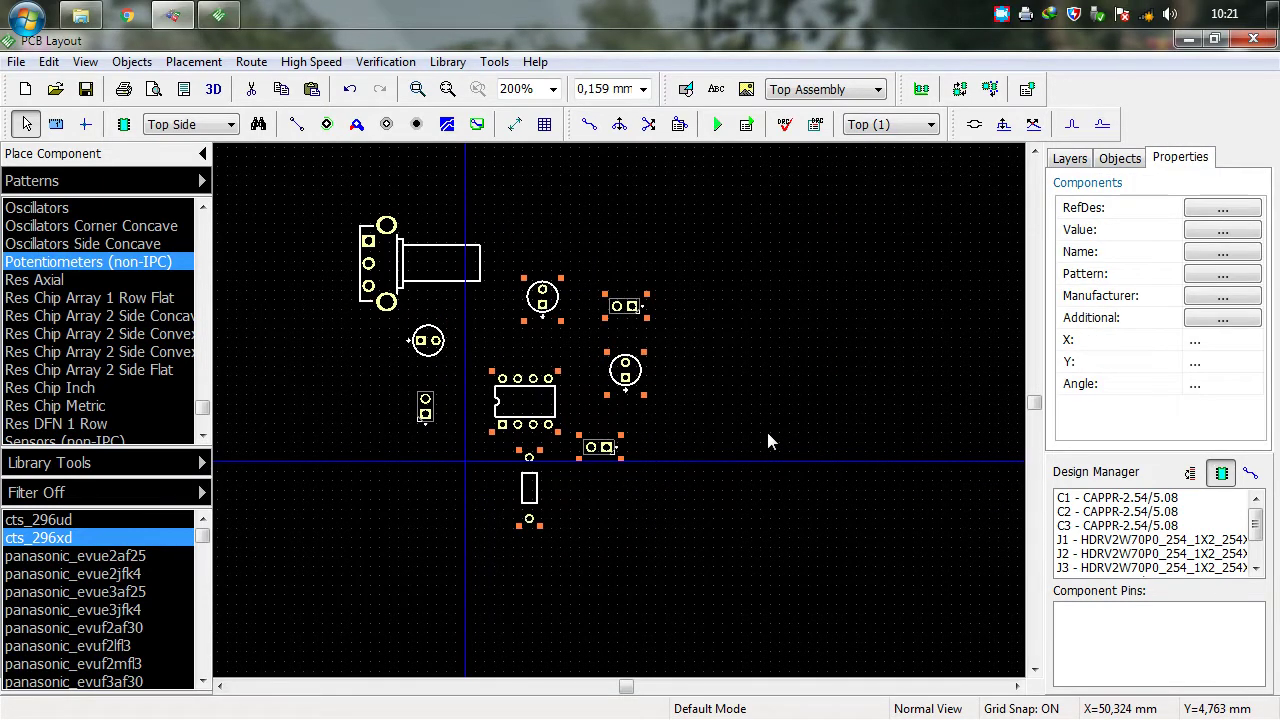
{"action": "key", "text": "r"}
{"action": "key", "text": "r"}
{"action": "key", "text": "r"}
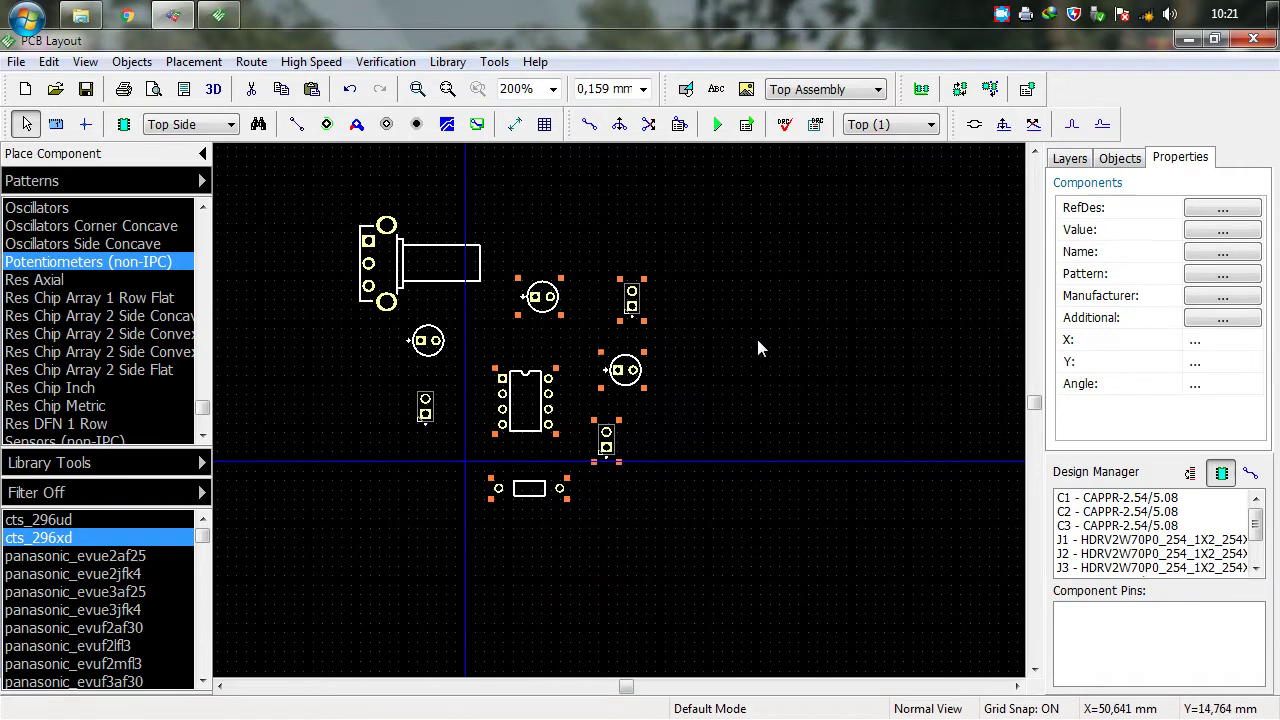
{"action": "left_click", "coordinate": [775, 392]}
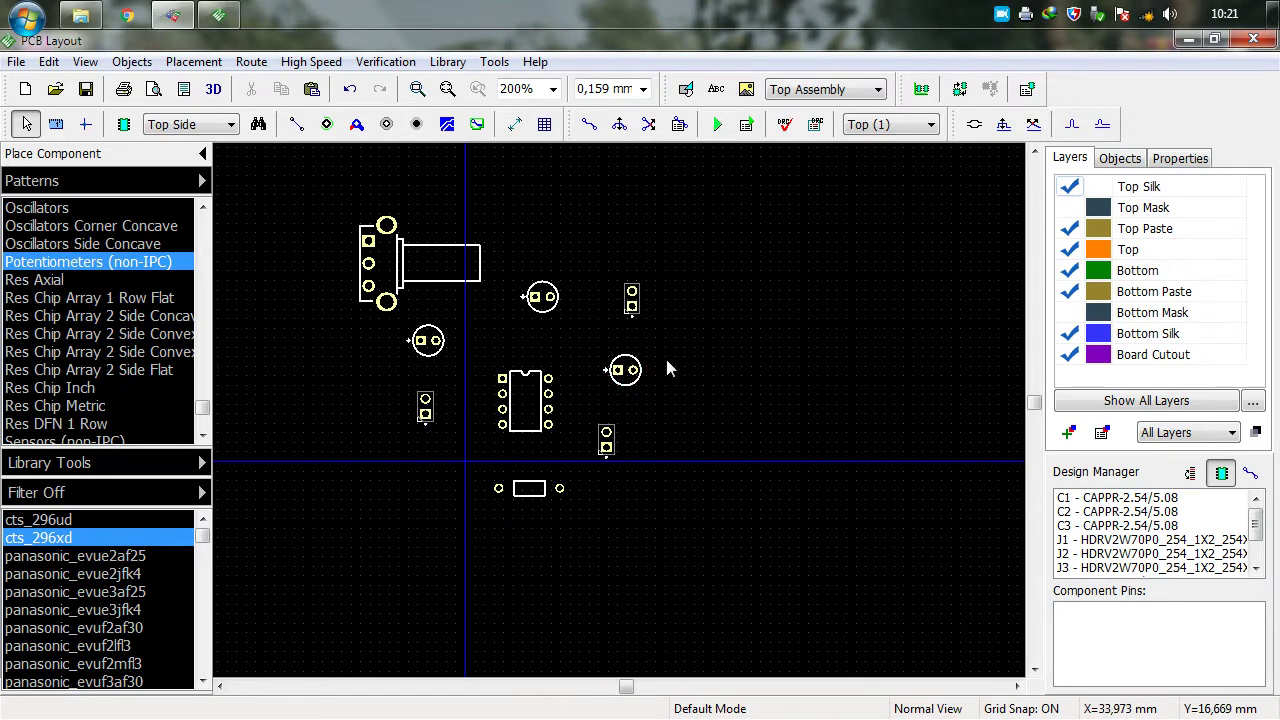
Copy the capacitor right of the DIP-8 and paste a duplicate left of the circuit at about X -19.2, Y 14.9
{"action": "left_click", "coordinate": [636, 372]}
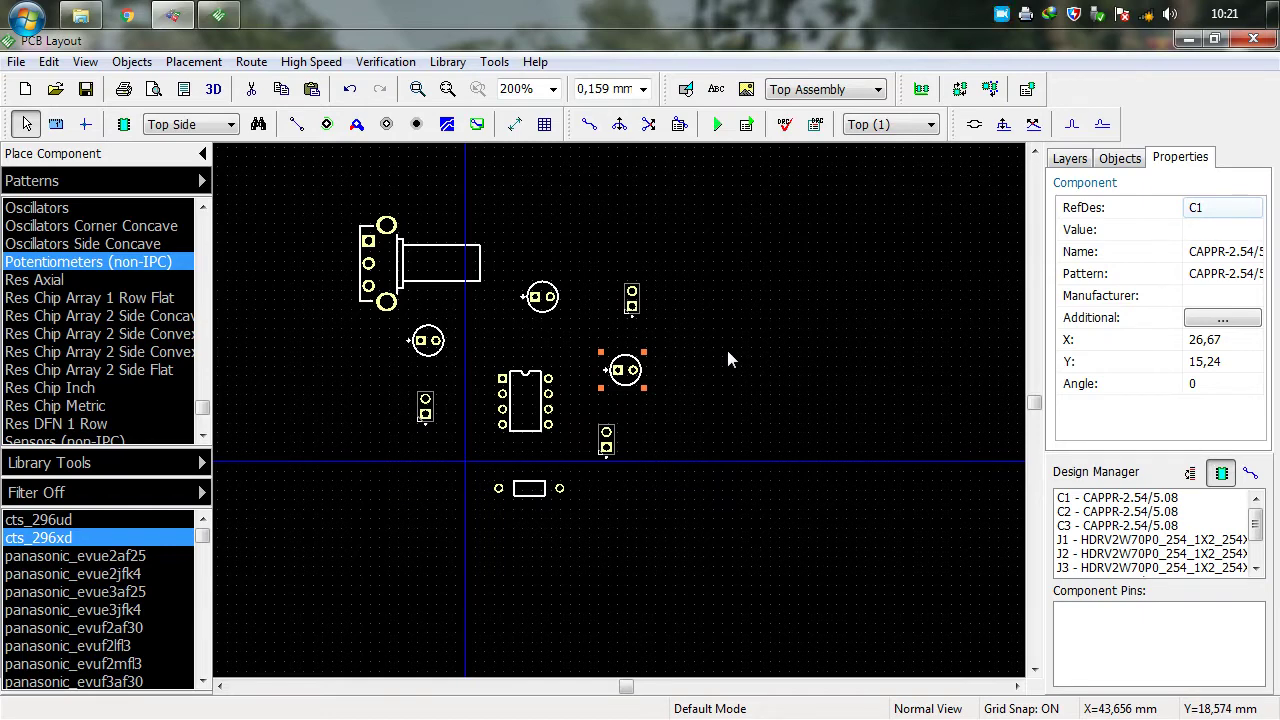
{"action": "key", "text": "ctrl+d"}
{"action": "key", "text": "ctrl+z"}
{"action": "key", "text": "ctrl+y"}
{"action": "key", "text": "ctrl+z"}
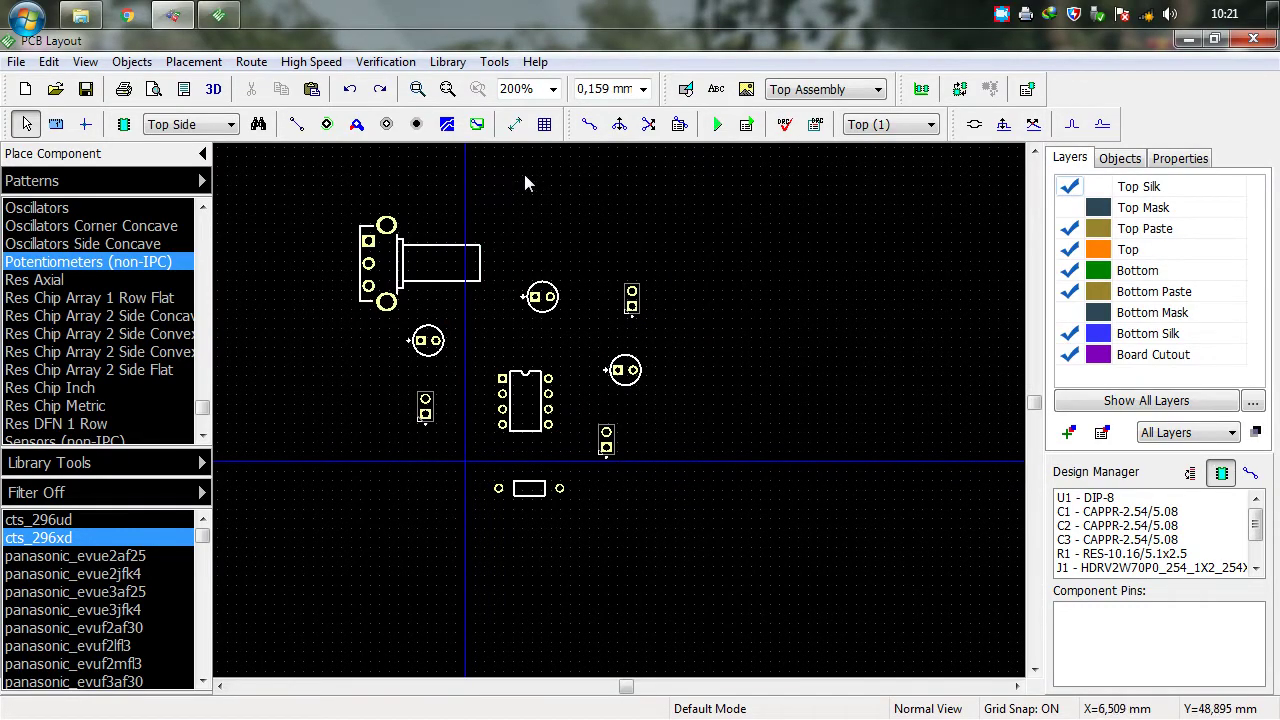
{"action": "right_click", "coordinate": [319, 346]}
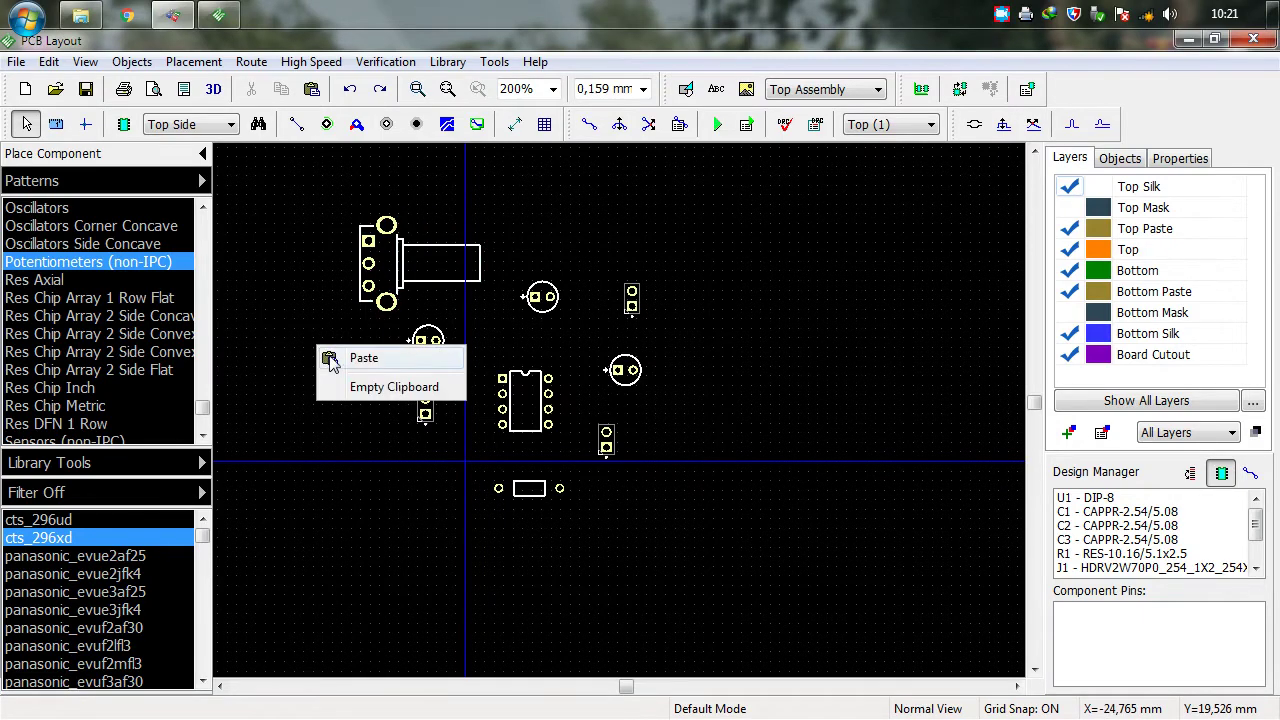
{"action": "left_click", "coordinate": [340, 355]}
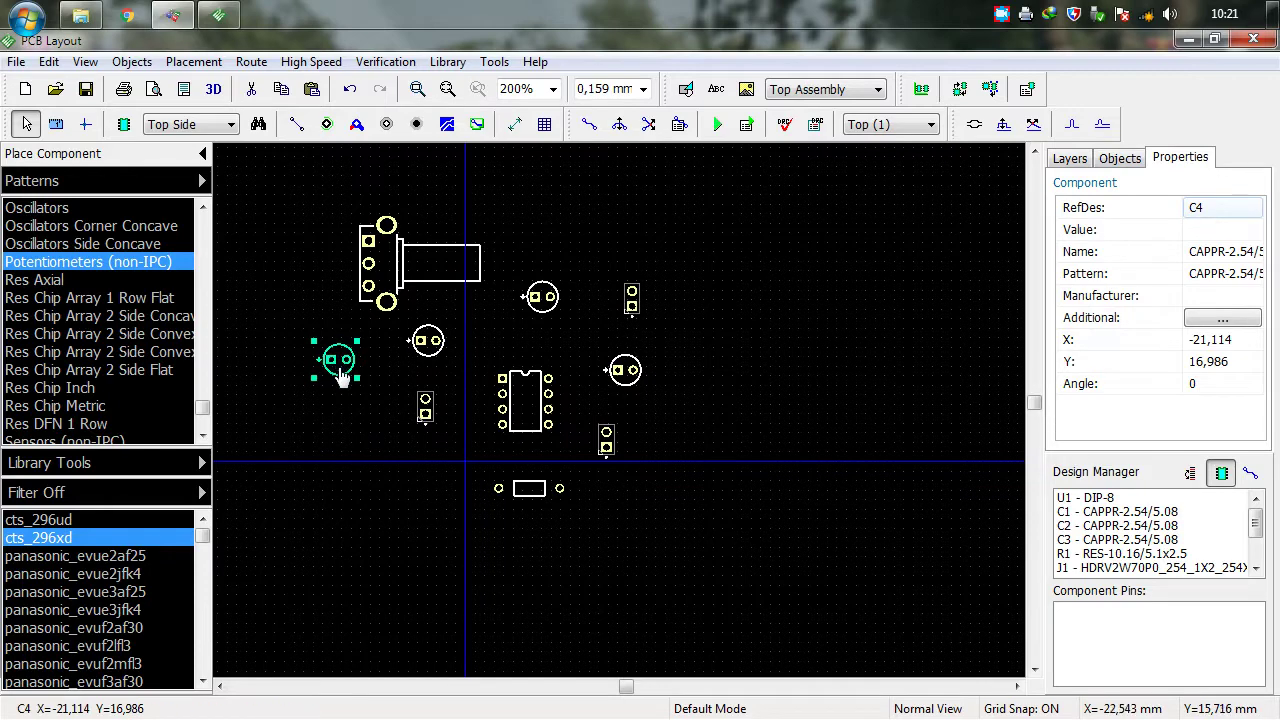
{"action": "mouse_move", "coordinate": [336, 365]}
{"action": "left_mouse_down"}
{"action": "mouse_move", "coordinate": [283, 332]}
{"action": "mouse_move", "coordinate": [485, 385]}
{"action": "mouse_move", "coordinate": [695, 378]}
{"action": "mouse_move", "coordinate": [337, 377]}
{"action": "left_mouse_up"}
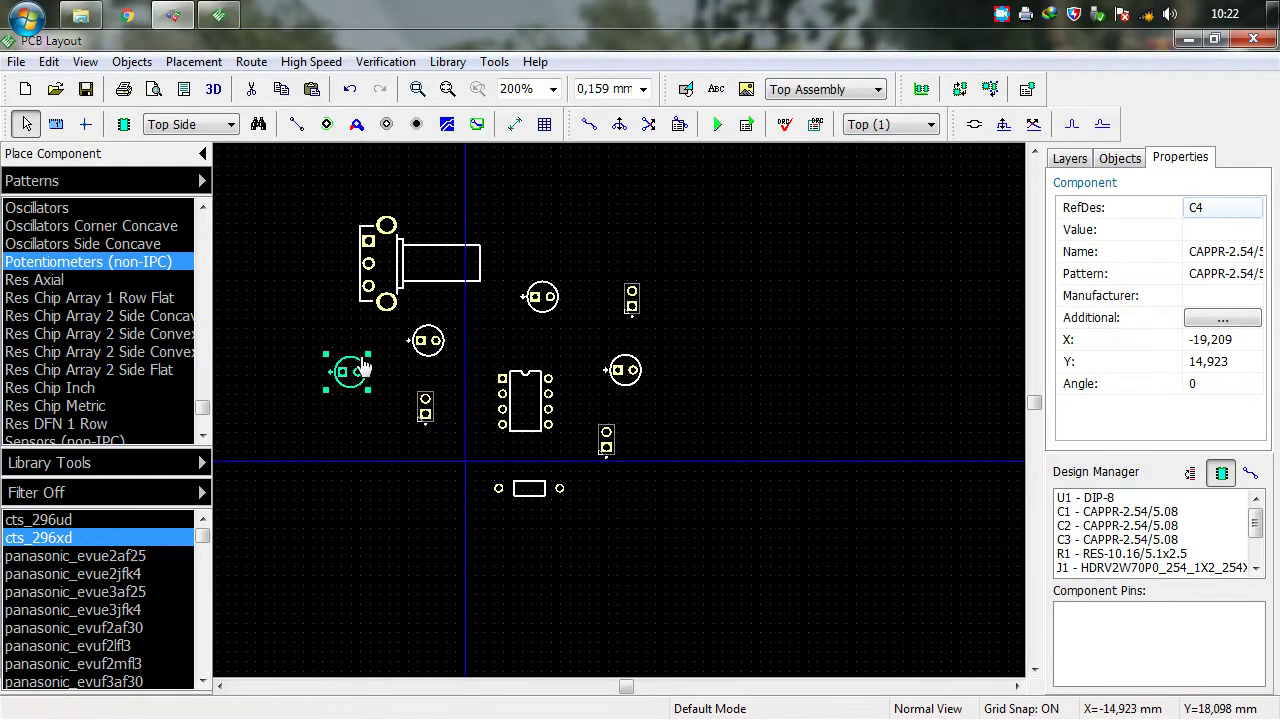
{"action": "left_click", "coordinate": [740, 368]}
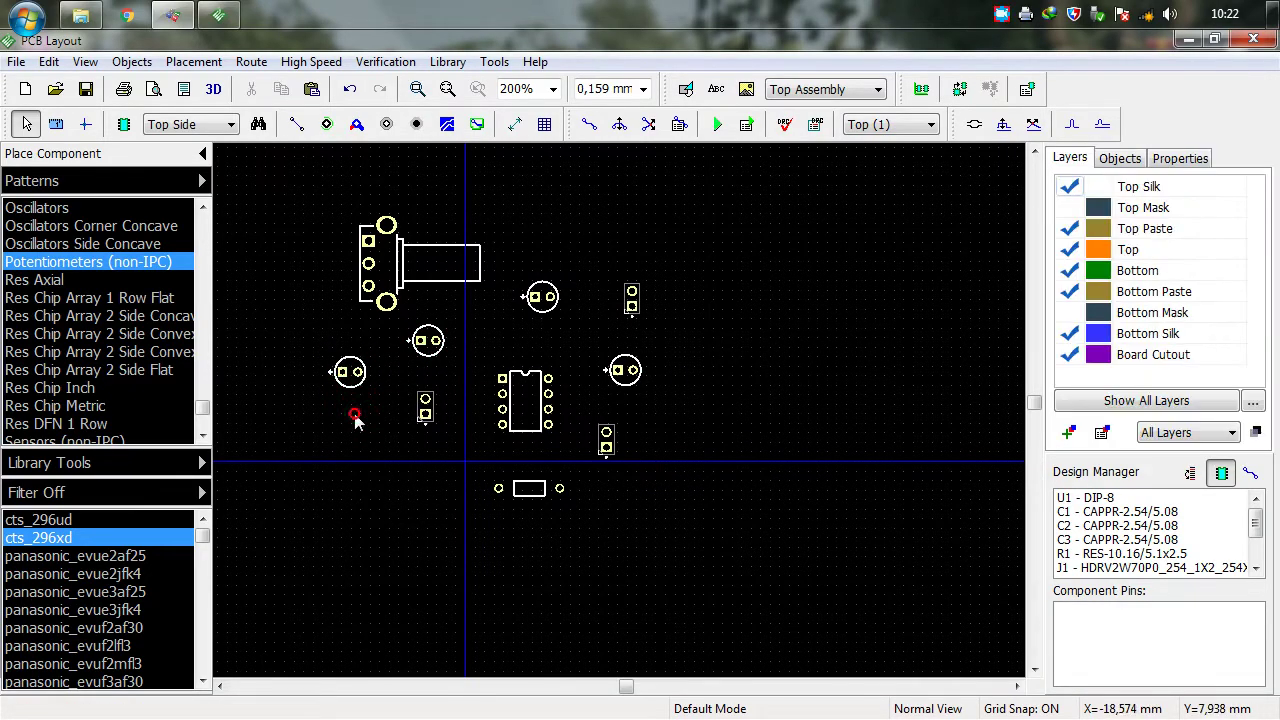
Move the resistor directly below the DIP-8 and the upper capacitor directly above it, aligning both with its centre
{"action": "left_click", "coordinate": [537, 492]}
{"action": "left_click_drag", "start_coordinate": [537, 497], "coordinate": [532, 451]}
{"action": "left_click_drag", "start_coordinate": [555, 316], "coordinate": [534, 370]}
{"action": "double_click", "coordinate": [1238, 345]}
{"action": "type", "text": "1"}
Rotate the potentiometer by 180° and move it close to the upper left of the DIP-8
{"action": "left_click", "coordinate": [440, 380]}
{"action": "left_click_drag", "start_coordinate": [432, 345], "coordinate": [437, 423]}
{"action": "left_click_drag", "start_coordinate": [420, 262], "coordinate": [414, 491]}
{"action": "left_click_drag", "start_coordinate": [437, 423], "coordinate": [400, 271]}
{"action": "left_click", "coordinate": [430, 495]}
{"action": "key", "text": "r"}
{"action": "left_click_drag", "start_coordinate": [430, 495], "coordinate": [450, 395]}
{"action": "key", "text": "r"}
{"action": "key", "text": "r"}
{"action": "key", "text": "r"}
Position capacitor C3 left of the DIP-8 at about X 0, Y 8.73 and the left two-pin header beside it
{"action": "left_click_drag", "start_coordinate": [449, 205], "coordinate": [482, 460]}
{"action": "left_click_drag", "start_coordinate": [437, 366], "coordinate": [455, 420]}
{"action": "left_click", "coordinate": [400, 285]}
{"action": "left_click_drag", "start_coordinate": [461, 420], "coordinate": [434, 418]}
{"action": "left_click", "coordinate": [457, 443]}
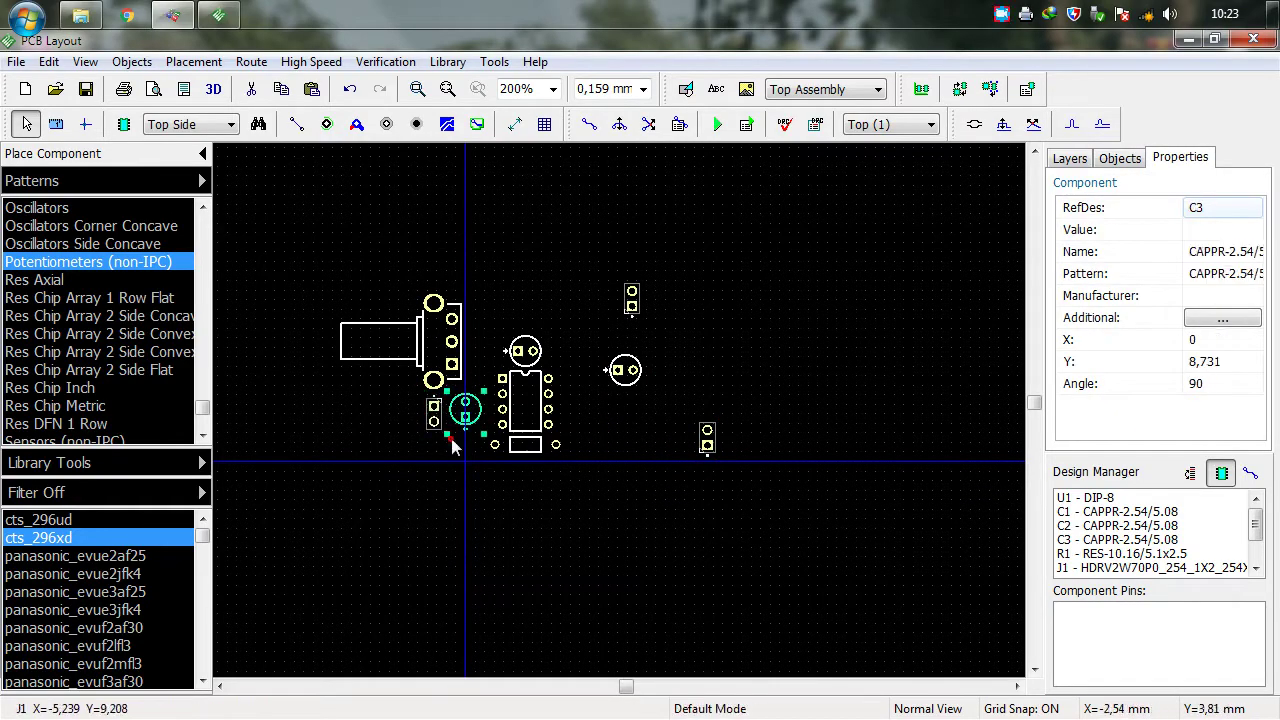
Cluster the remaining capacitors and headers close to the right side of the DIP-8, stacking the two capacitors vertically
{"action": "left_click_drag", "start_coordinate": [631, 305], "coordinate": [587, 349]}
{"action": "left_click_drag", "start_coordinate": [630, 381], "coordinate": [592, 408]}
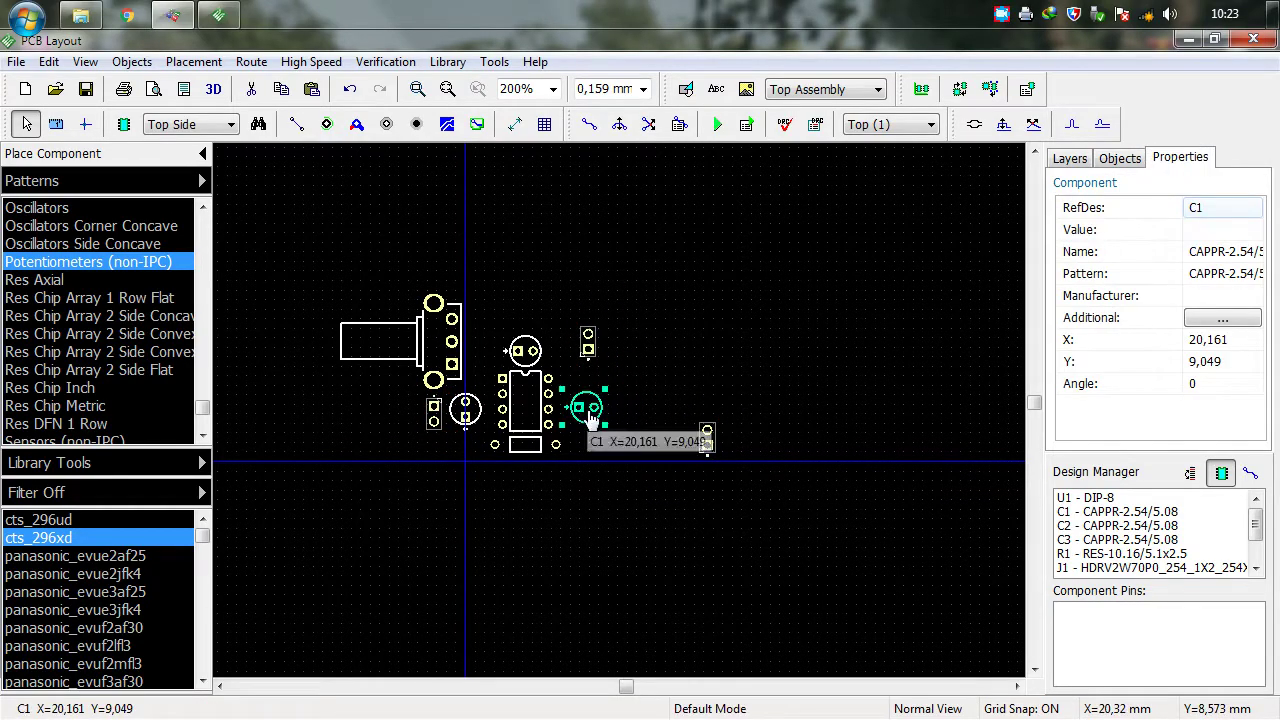
{"action": "left_click_drag", "start_coordinate": [606, 491], "coordinate": [581, 451]}
{"action": "left_click_drag", "start_coordinate": [584, 363], "coordinate": [565, 373]}
{"action": "left_click_drag", "start_coordinate": [603, 443], "coordinate": [597, 433]}
{"action": "left_click_drag", "start_coordinate": [707, 440], "coordinate": [629, 436]}
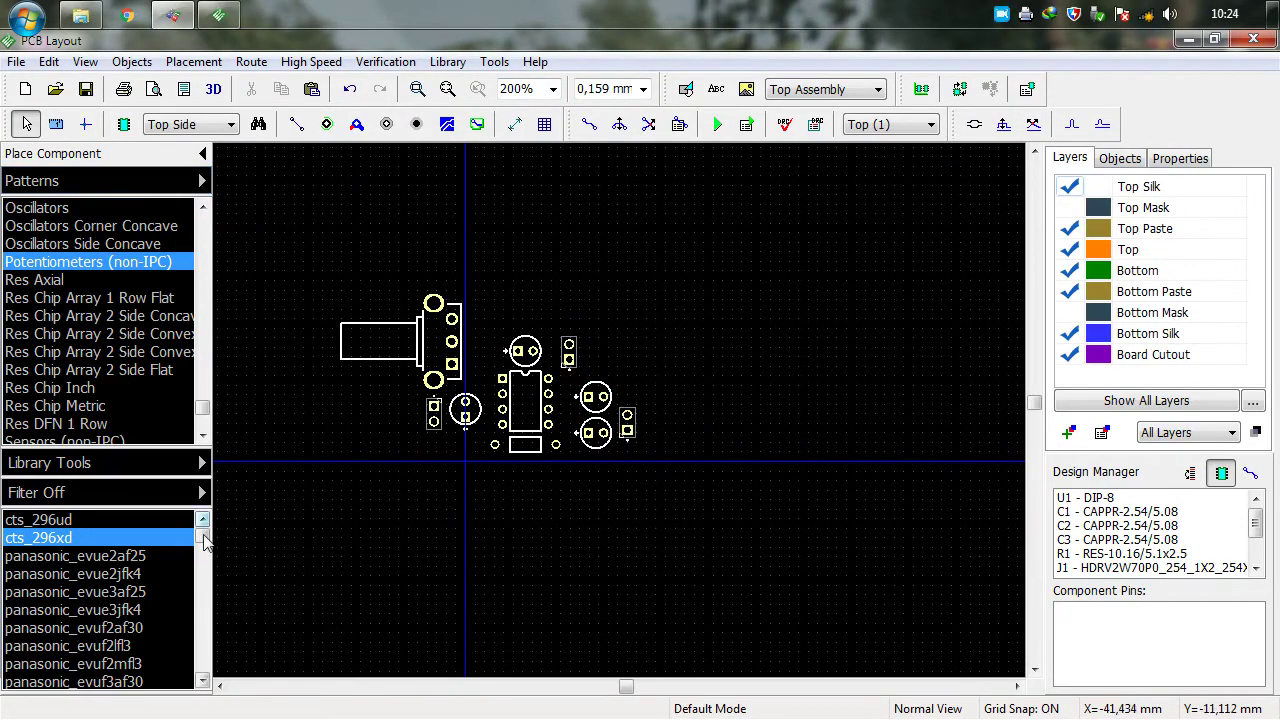
Switch to the Components libraries and place a CAP component from General (non-IPC) below capacitor C3, beside the resistor
{"action": "left_click", "coordinate": [201, 180]}
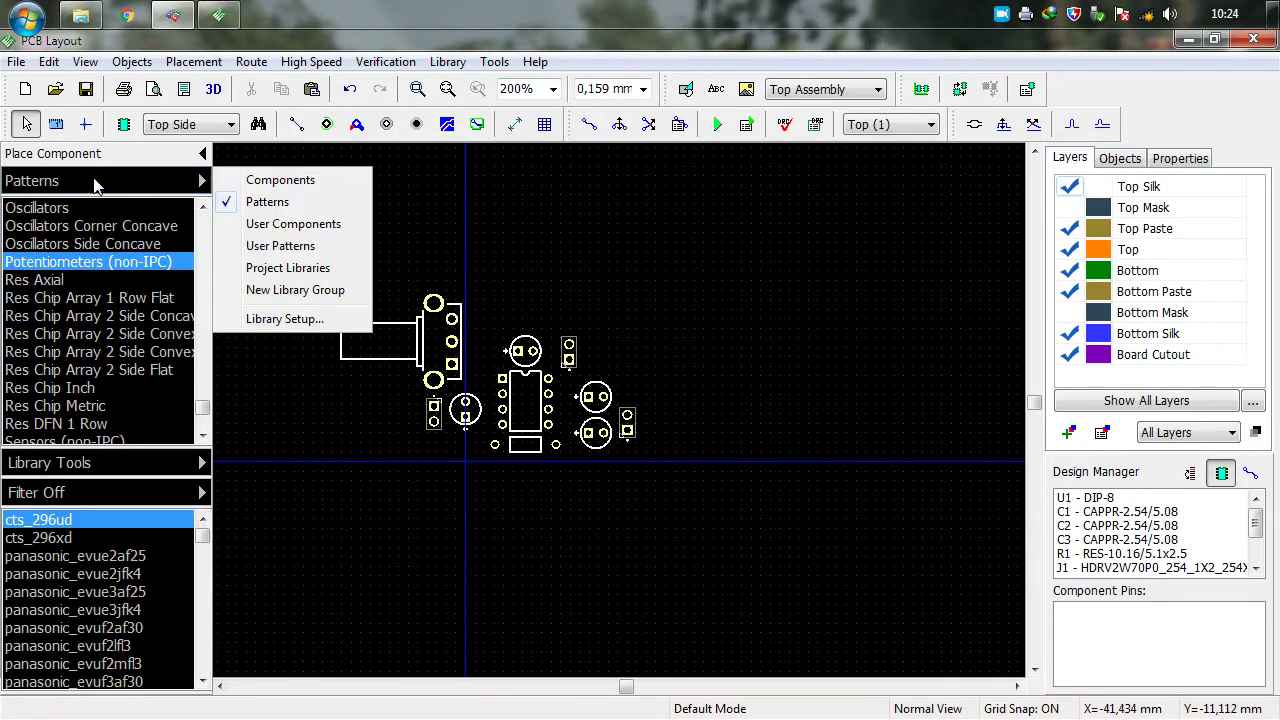
{"action": "left_click", "coordinate": [255, 180]}
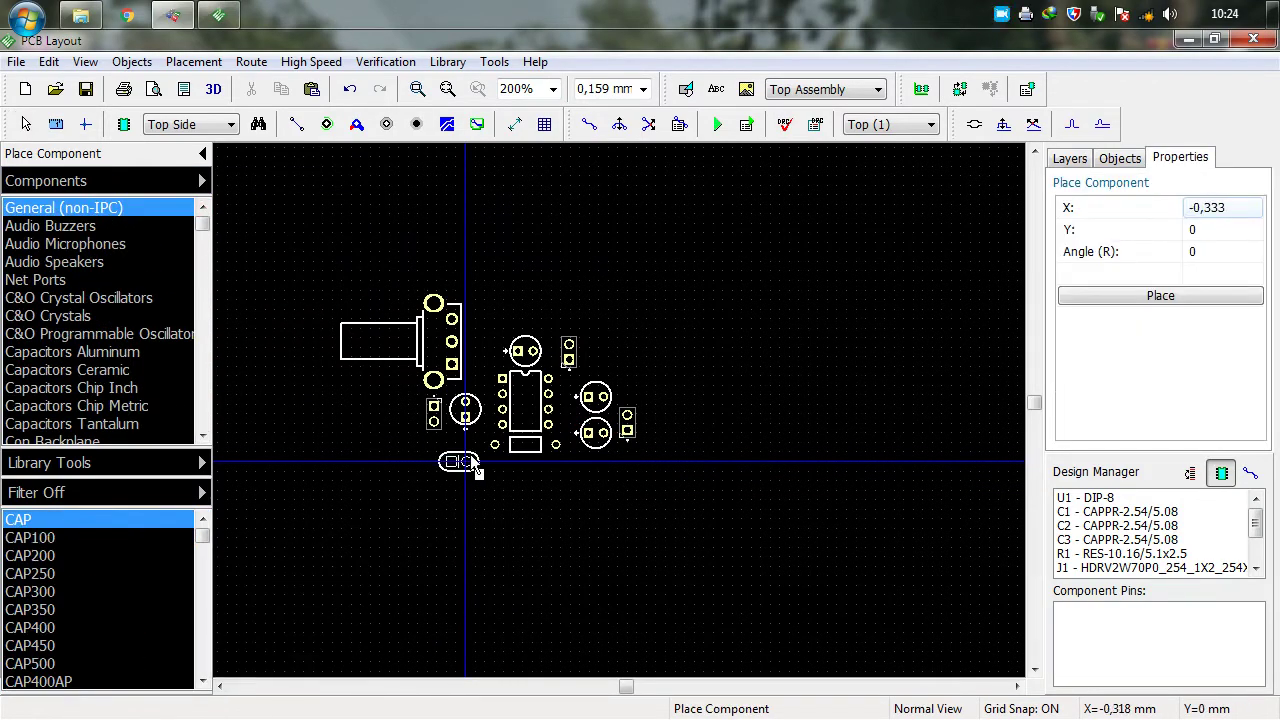
{"action": "key", "text": "r"}
{"action": "left_click", "coordinate": [463, 442]}
{"action": "key", "text": "Escape"}
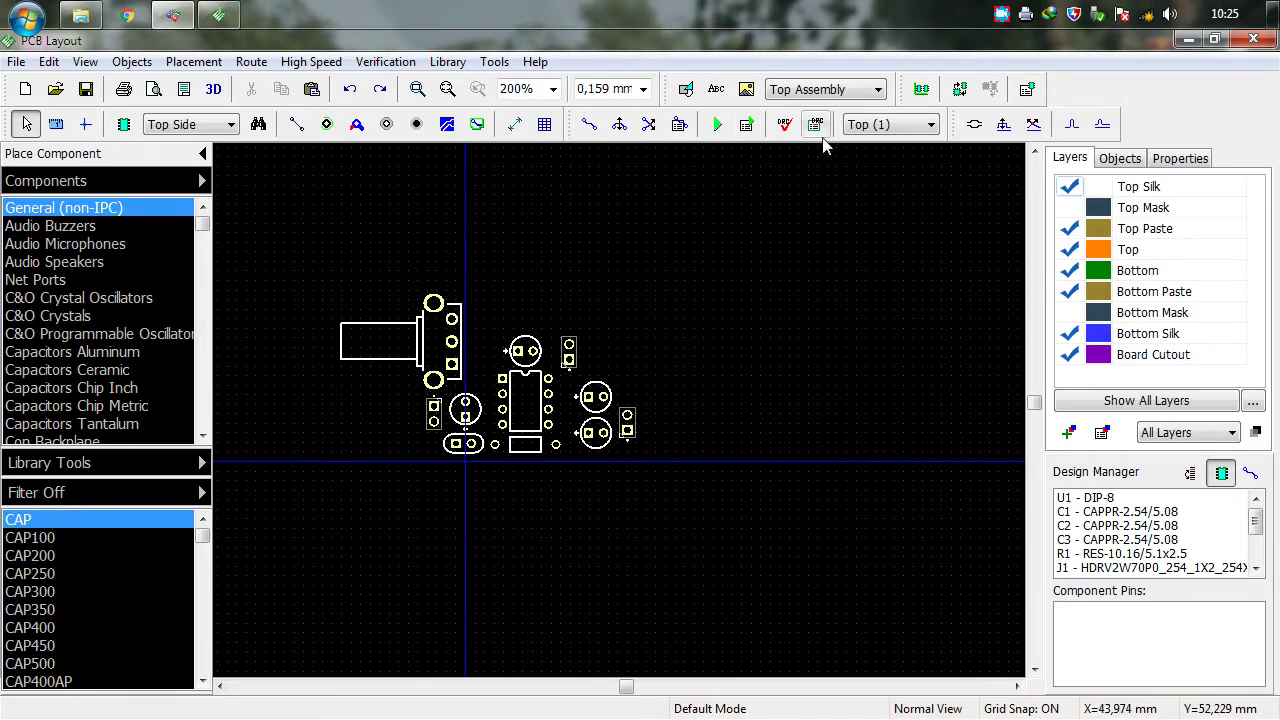
Switch the active layer back and forth between Top (1) and Bottom (2), finishing on Top (1)
{"action": "left_click", "coordinate": [900, 133]}
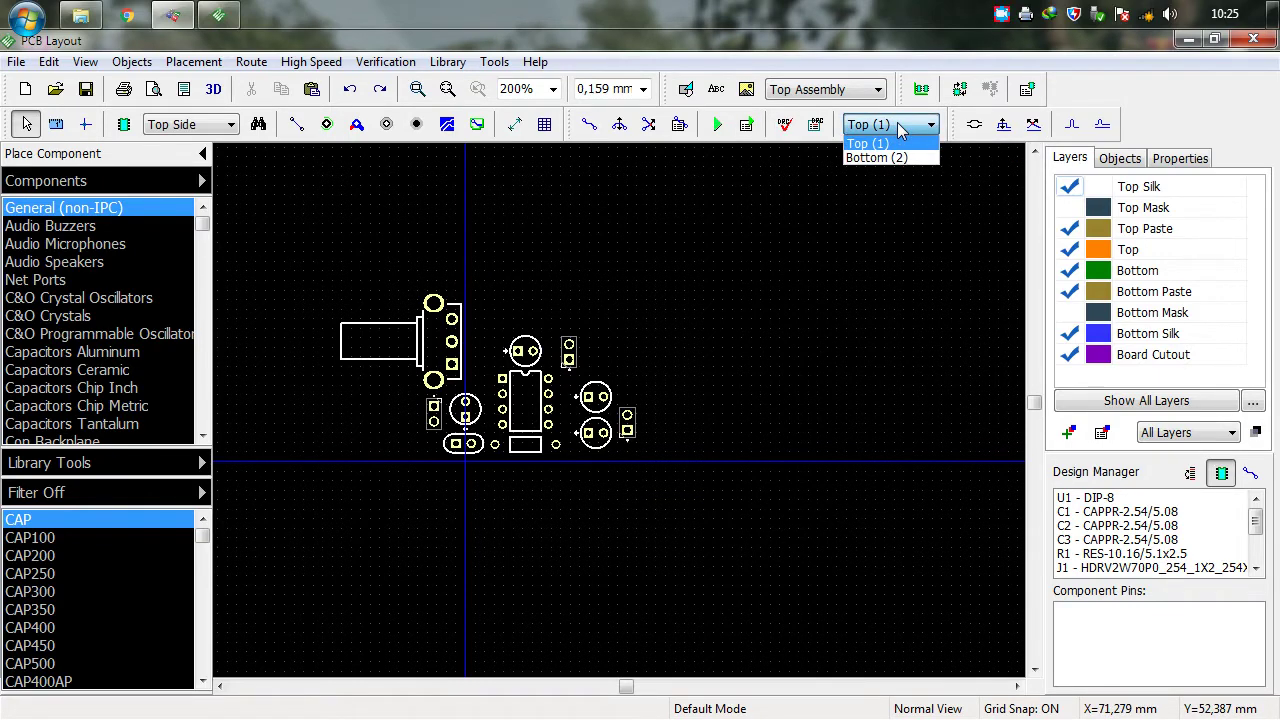
{"action": "left_click", "coordinate": [895, 157]}
{"action": "left_click", "coordinate": [900, 124]}
{"action": "left_click", "coordinate": [897, 145]}
{"action": "left_click", "coordinate": [900, 124]}
{"action": "left_click", "coordinate": [900, 157]}
{"action": "left_click", "coordinate": [900, 124]}
{"action": "left_click", "coordinate": [893, 143]}
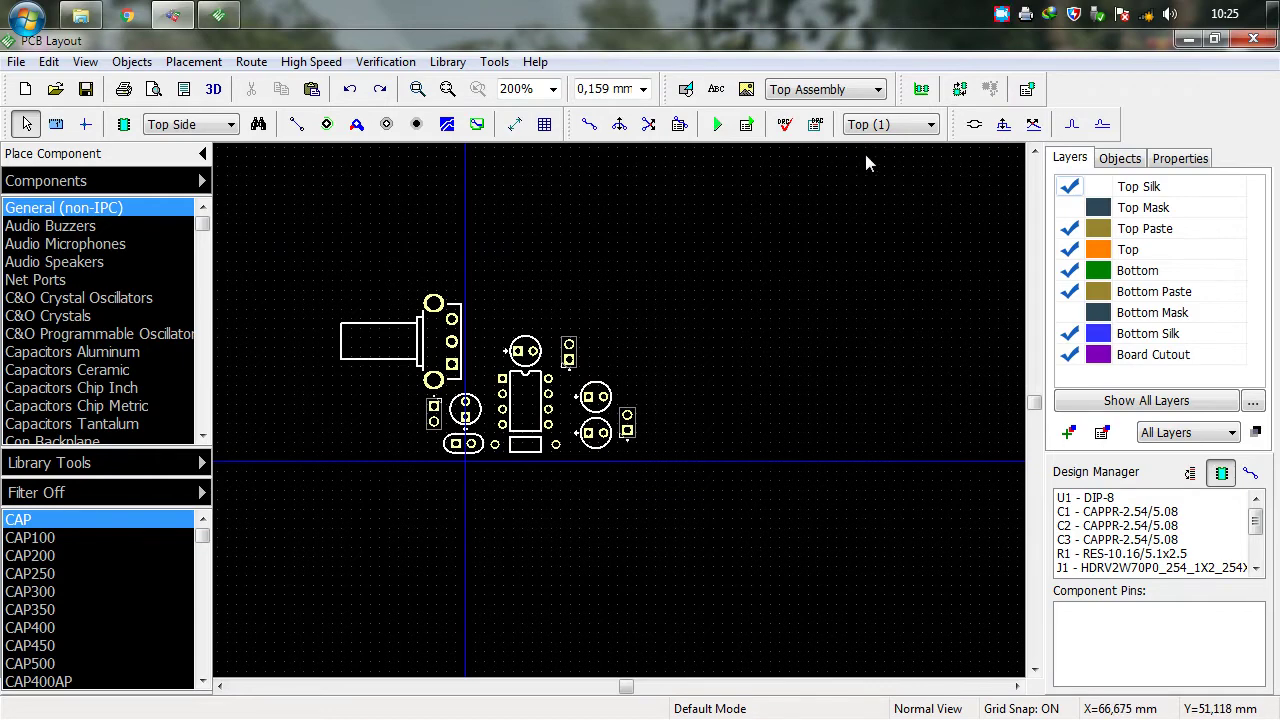
Make Bottom (2) the active layer and set the layer display mode to Contrast
{"action": "key", "text": "Page_Down"}
{"action": "scroll", "coordinate": [546, 267], "scroll_direction": "up", "scroll_amount": 1}
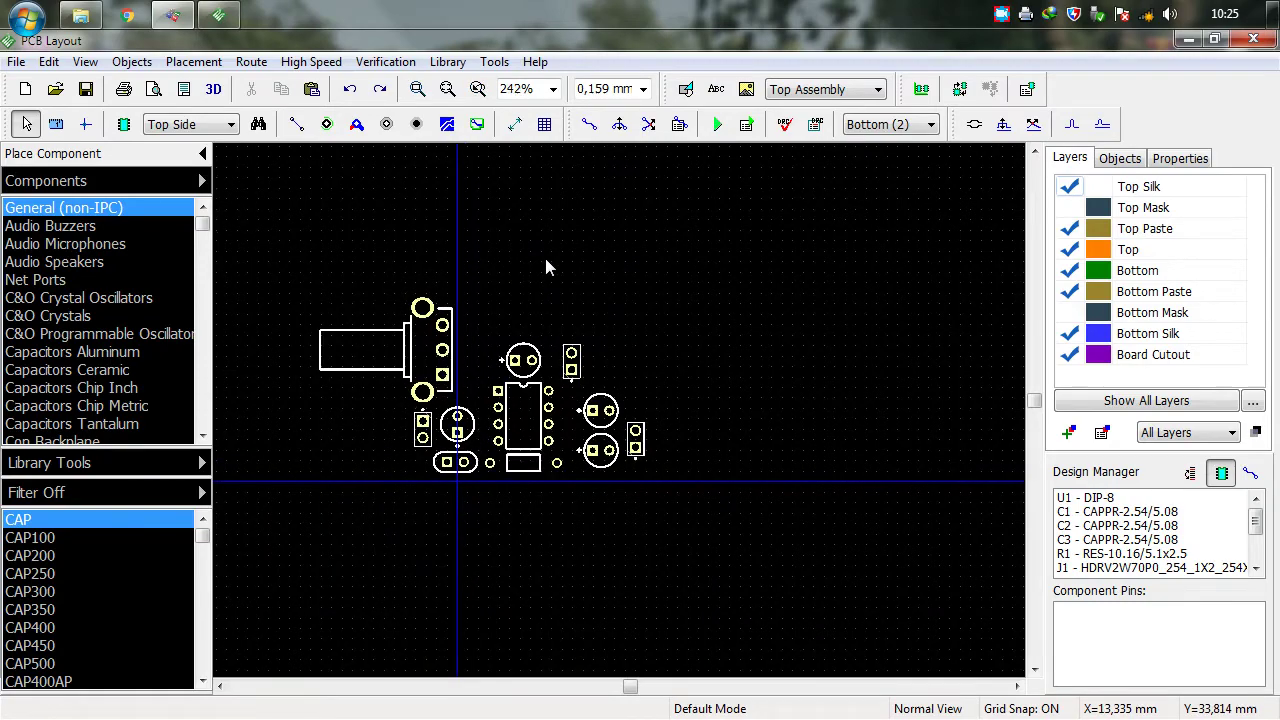
{"action": "left_click", "coordinate": [1188, 432]}
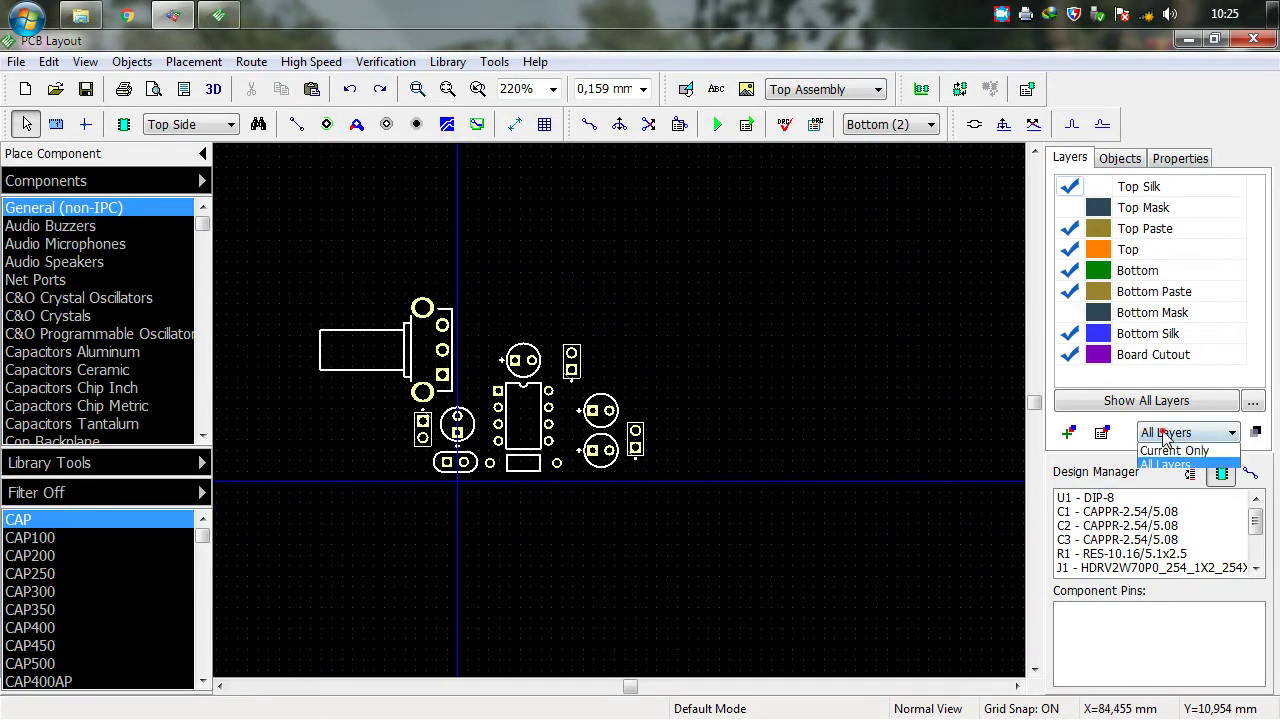
{"action": "left_click", "coordinate": [1175, 463]}
{"action": "scroll", "coordinate": [459, 283], "scroll_direction": "up", "scroll_amount": 1}
{"action": "scroll", "coordinate": [545, 310], "scroll_direction": "up", "scroll_amount": 1}
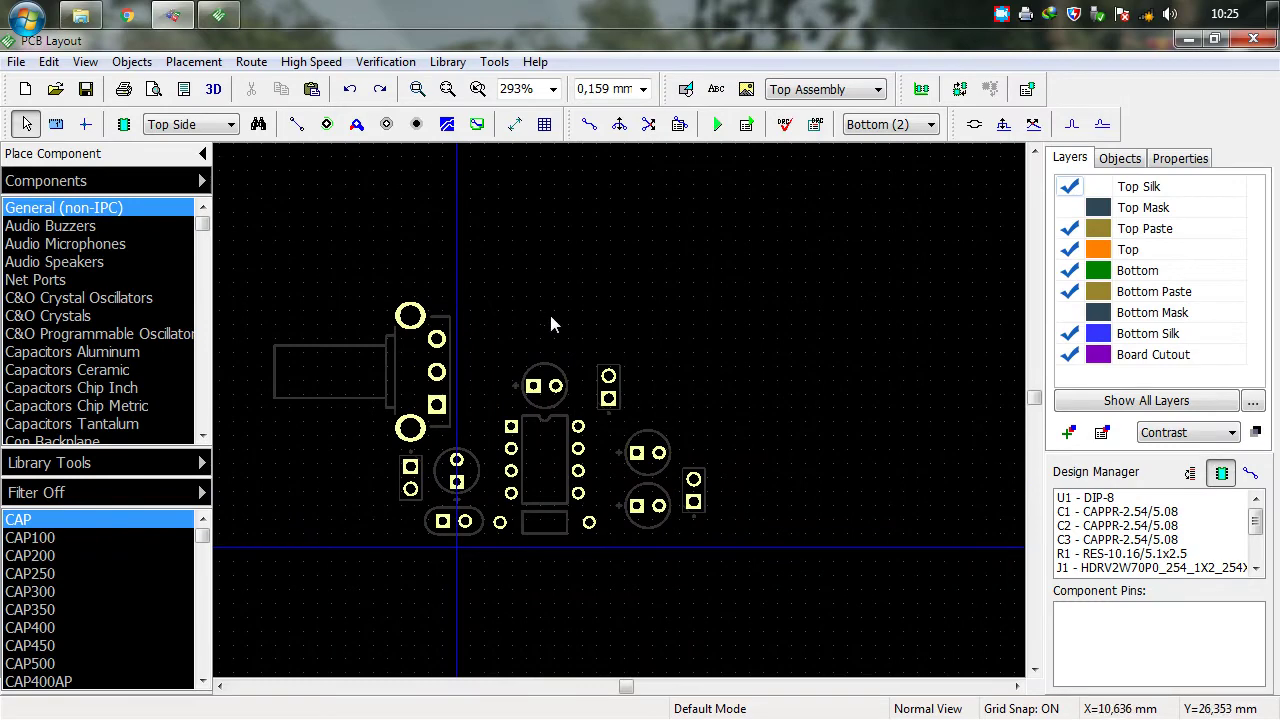
{"action": "scroll", "coordinate": [575, 262], "scroll_direction": "up", "scroll_amount": 1}
{"action": "right_click", "coordinate": [614, 246]}
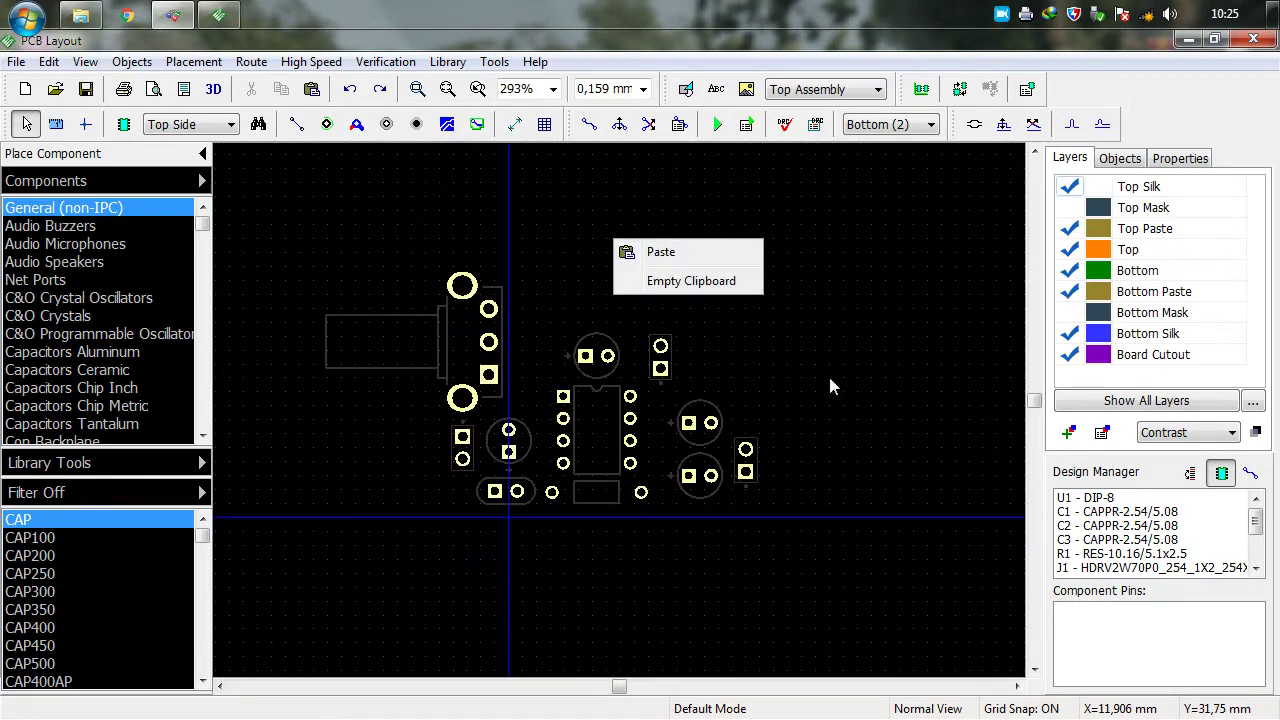
Try the Current Only and All Layers display modes, finishing on Current Only with Top (1) as the active layer
{"action": "left_click", "coordinate": [1188, 433]}
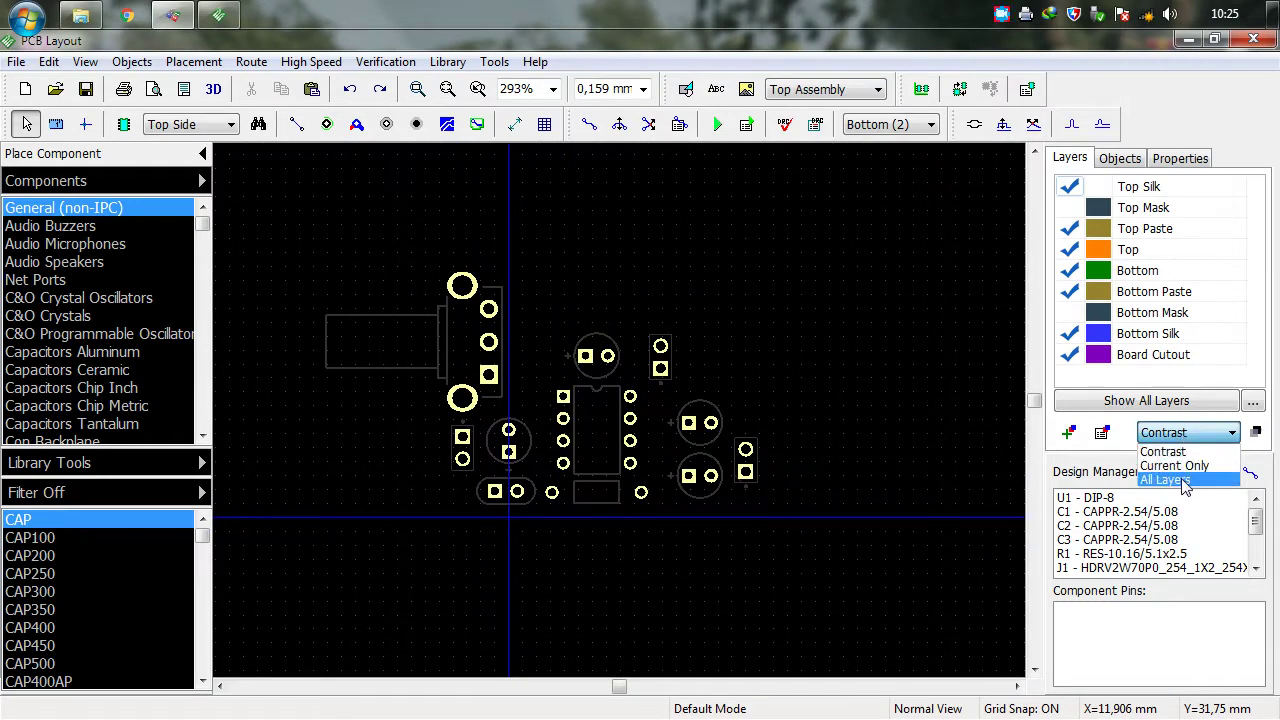
{"action": "left_click", "coordinate": [1176, 465]}
{"action": "left_click", "coordinate": [1170, 433]}
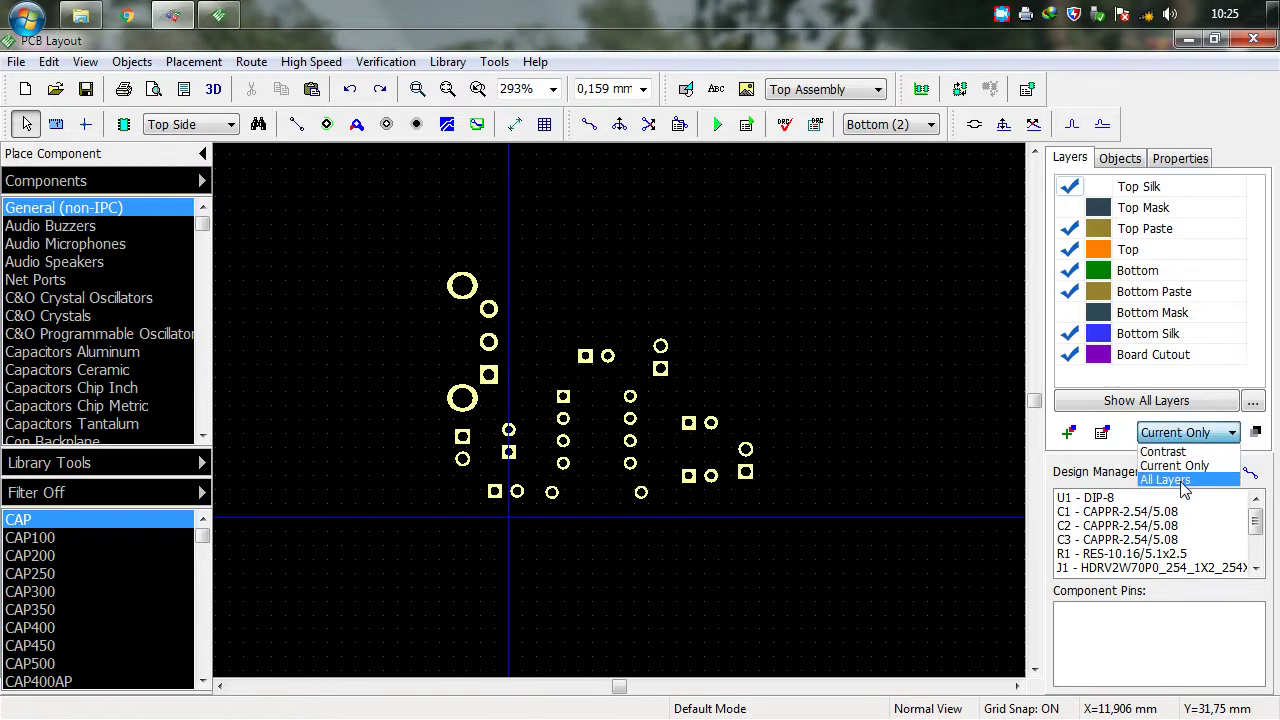
{"action": "left_click", "coordinate": [1183, 480]}
{"action": "left_click", "coordinate": [1180, 433]}
{"action": "left_click", "coordinate": [1176, 435]}
{"action": "left_click", "coordinate": [1180, 434]}
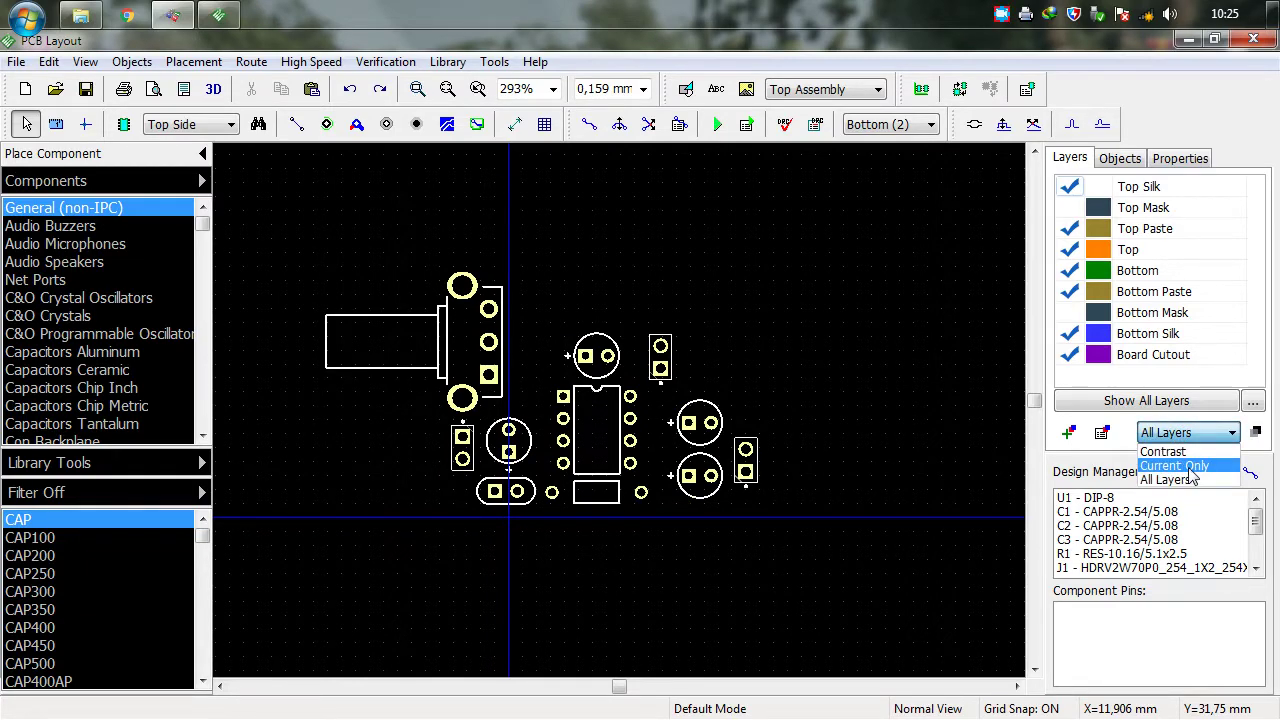
{"action": "left_click", "coordinate": [1190, 468]}
{"action": "left_click", "coordinate": [885, 124]}
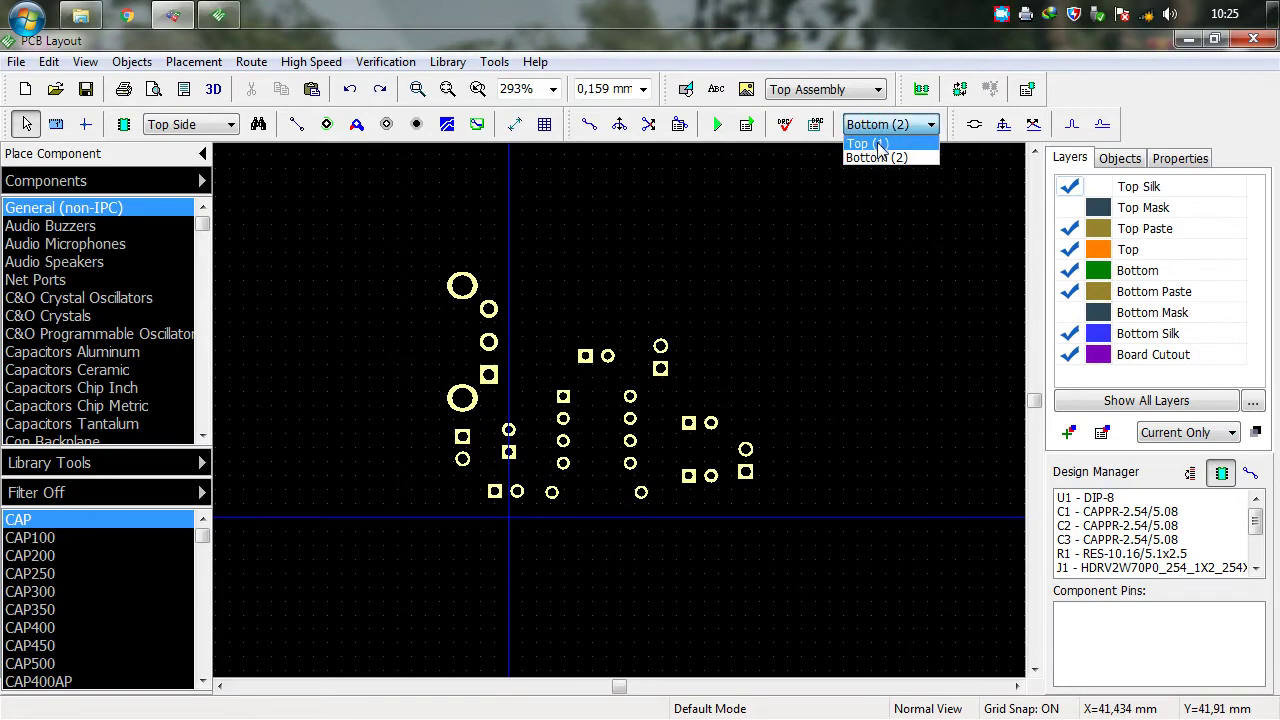
{"action": "left_click", "coordinate": [878, 145]}
Set the layer display mode to Contrast and make Bottom (2) the active layer
{"action": "left_click", "coordinate": [1162, 441]}
{"action": "left_click", "coordinate": [1162, 443]}
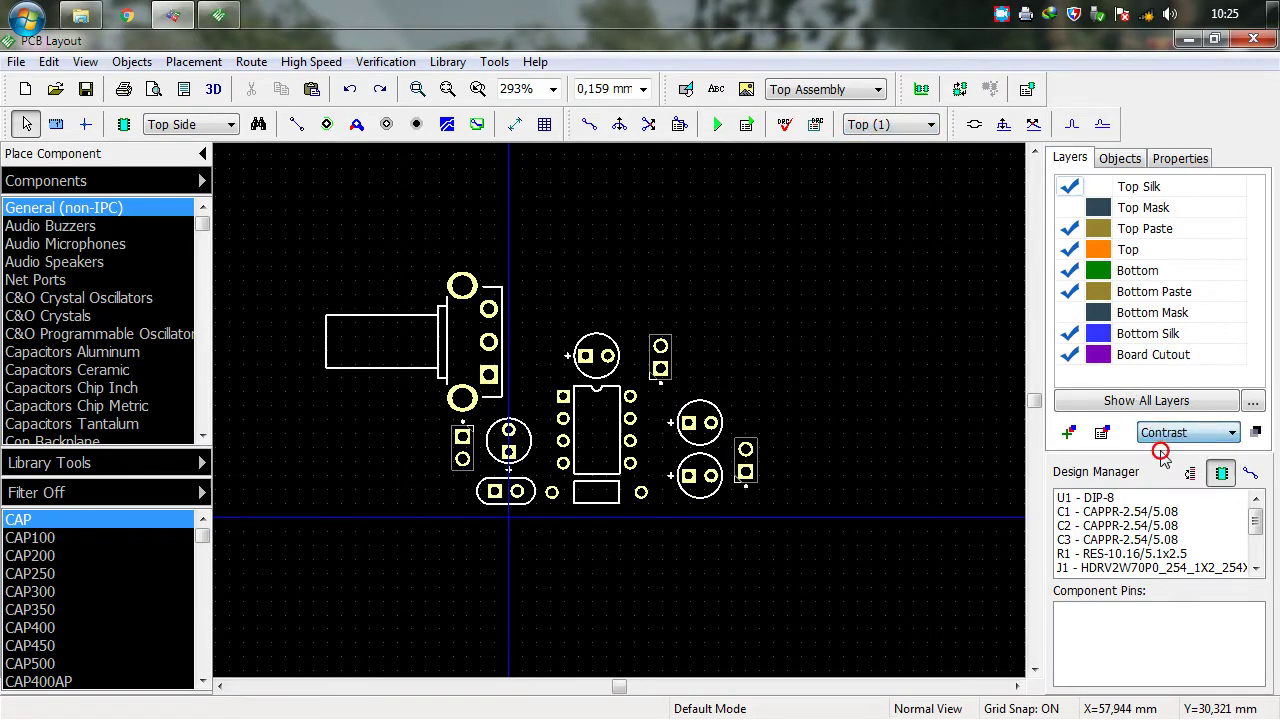
{"action": "left_click", "coordinate": [1183, 437]}
{"action": "left_click", "coordinate": [939, 356]}
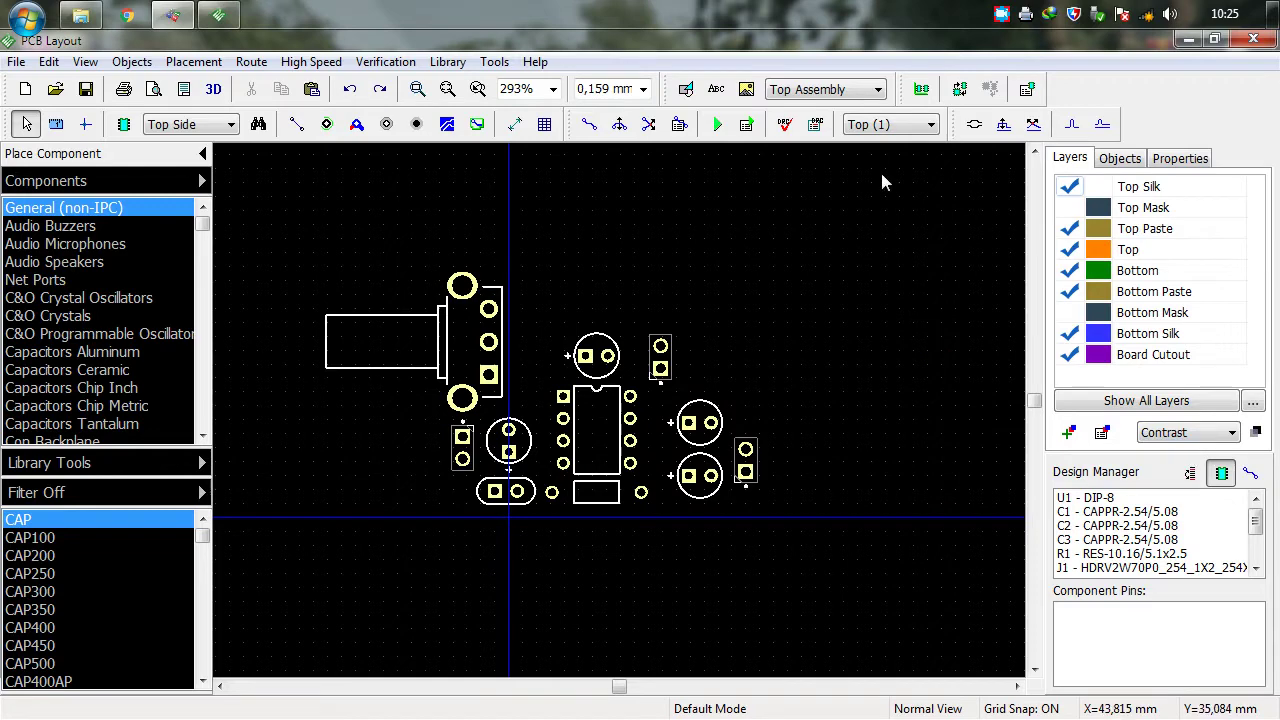
{"action": "left_click", "coordinate": [1157, 445]}
{"action": "left_click", "coordinate": [1160, 445]}
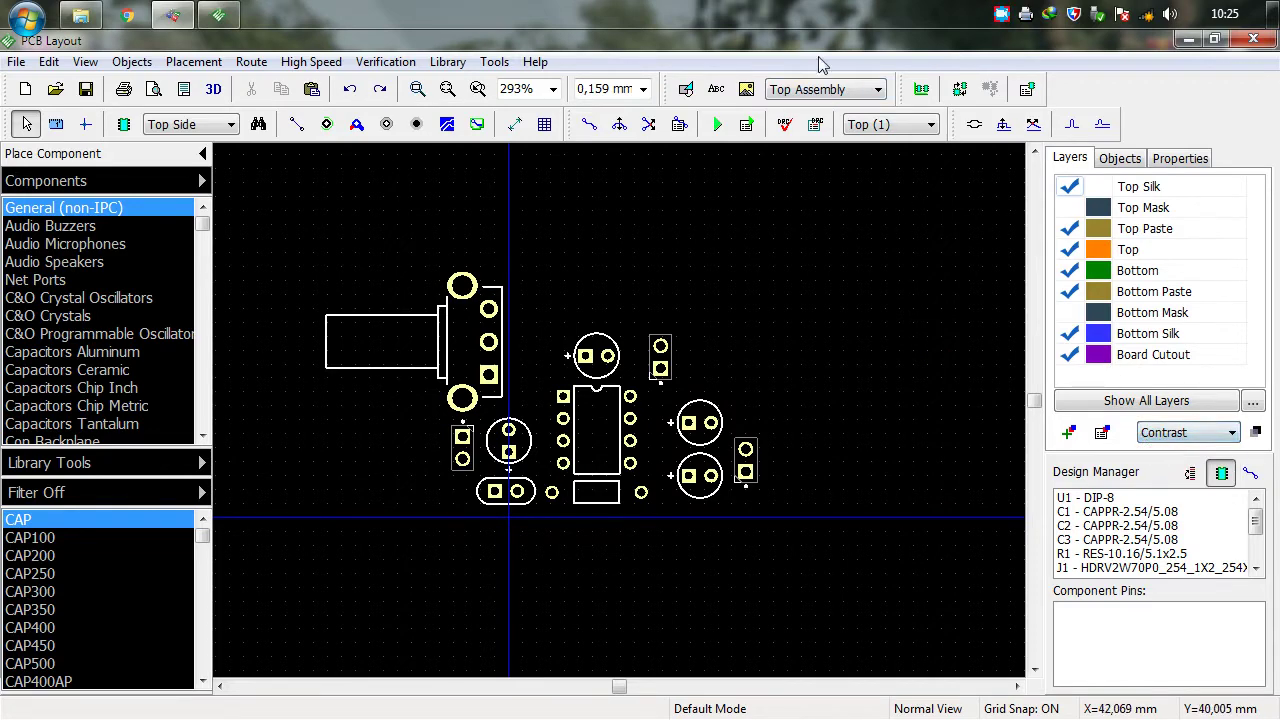
{"action": "left_click", "coordinate": [856, 125]}
{"action": "left_click", "coordinate": [870, 147]}
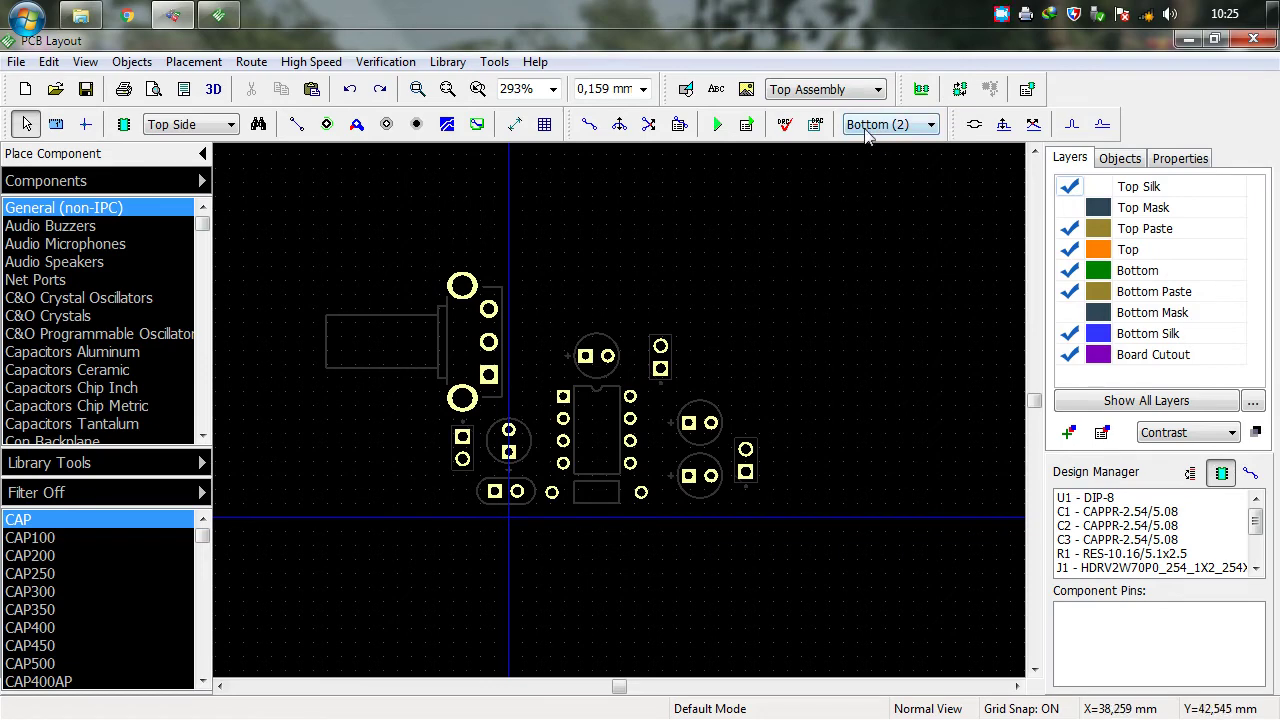
Start manual routing in All Segments mode on the Bottom layer with a custom segment width of 1 mm
{"action": "left_click", "coordinate": [589, 125]}
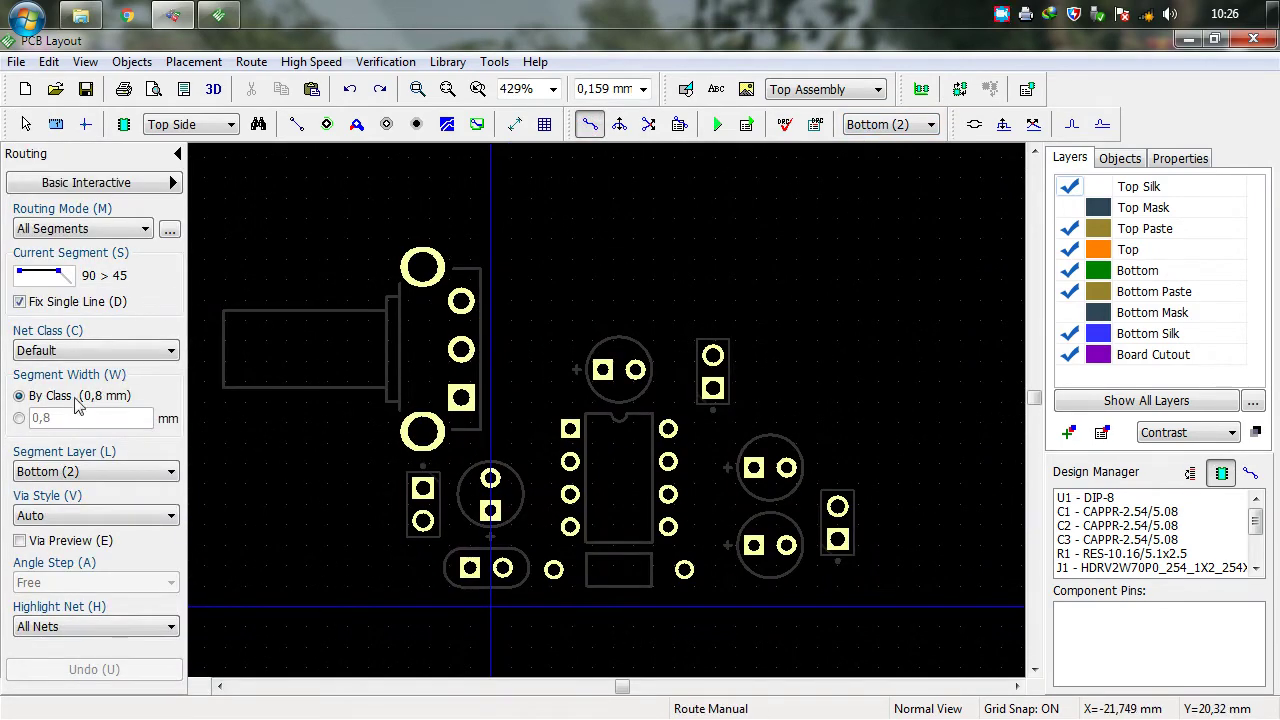
{"action": "left_click", "coordinate": [19, 419]}
{"action": "left_click", "coordinate": [50, 228]}
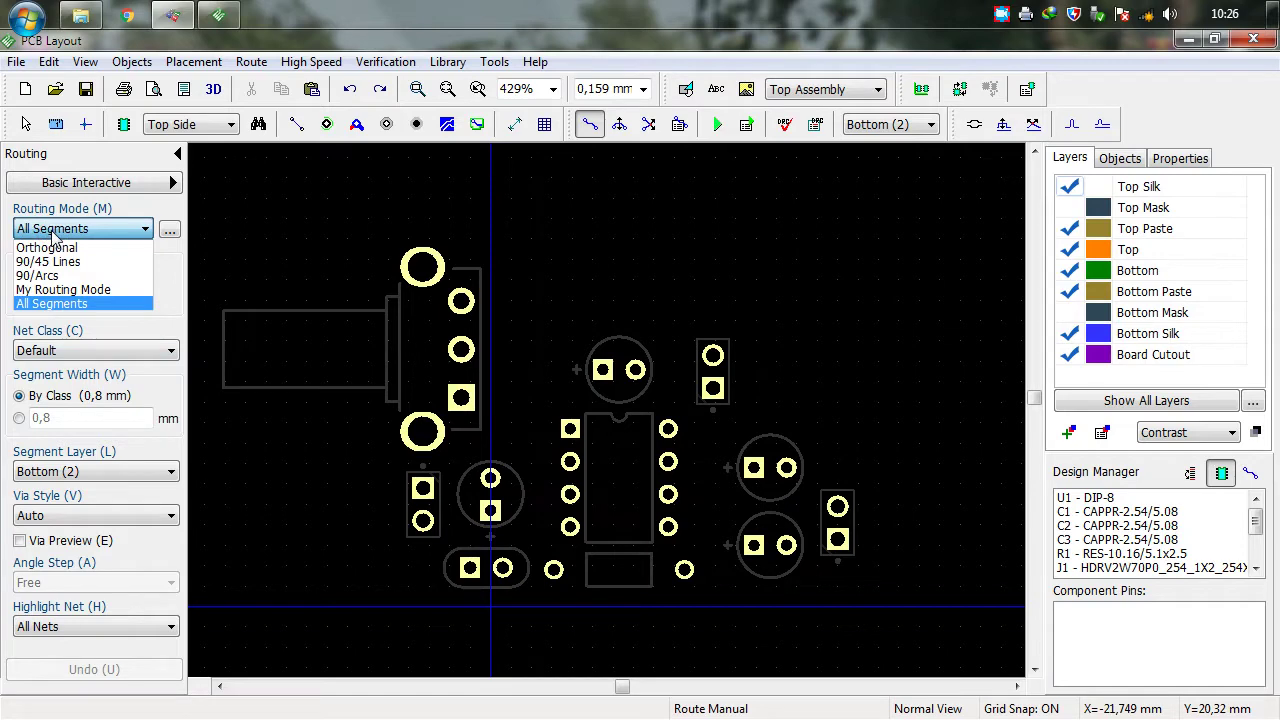
{"action": "left_click", "coordinate": [85, 230]}
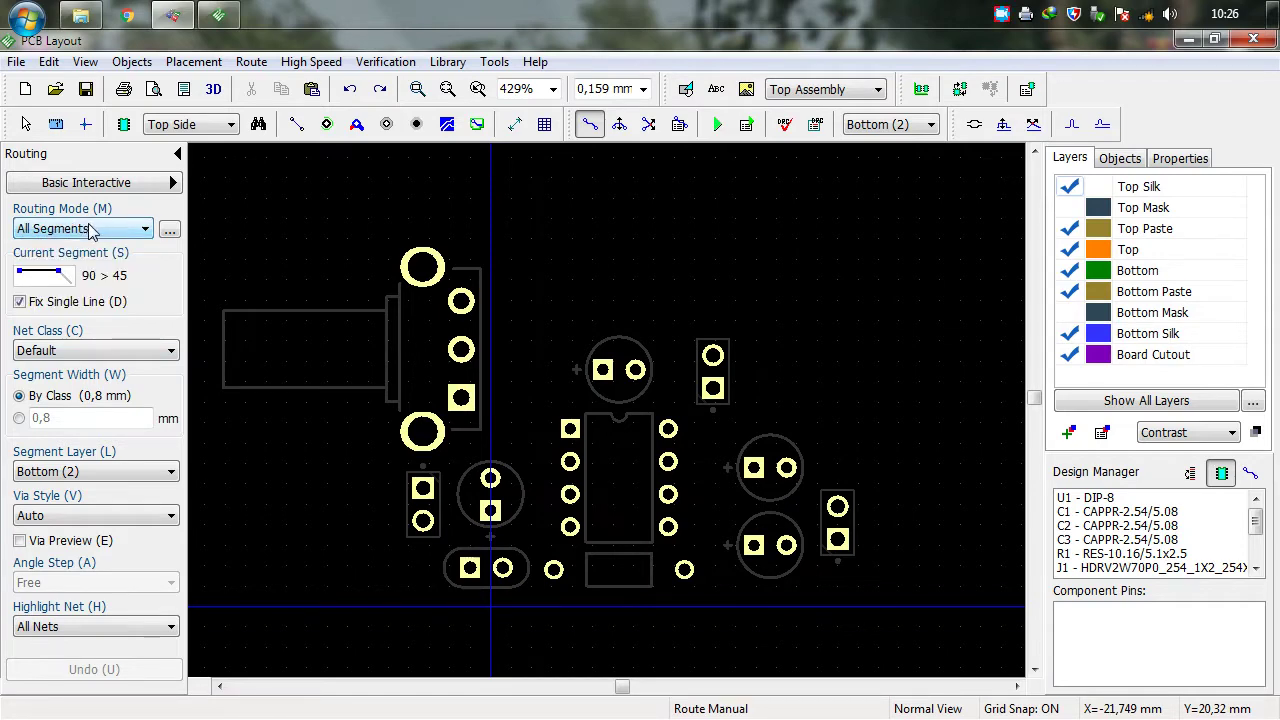
{"action": "left_click", "coordinate": [108, 229]}
{"action": "left_click", "coordinate": [114, 515]}
{"action": "left_click", "coordinate": [20, 418]}
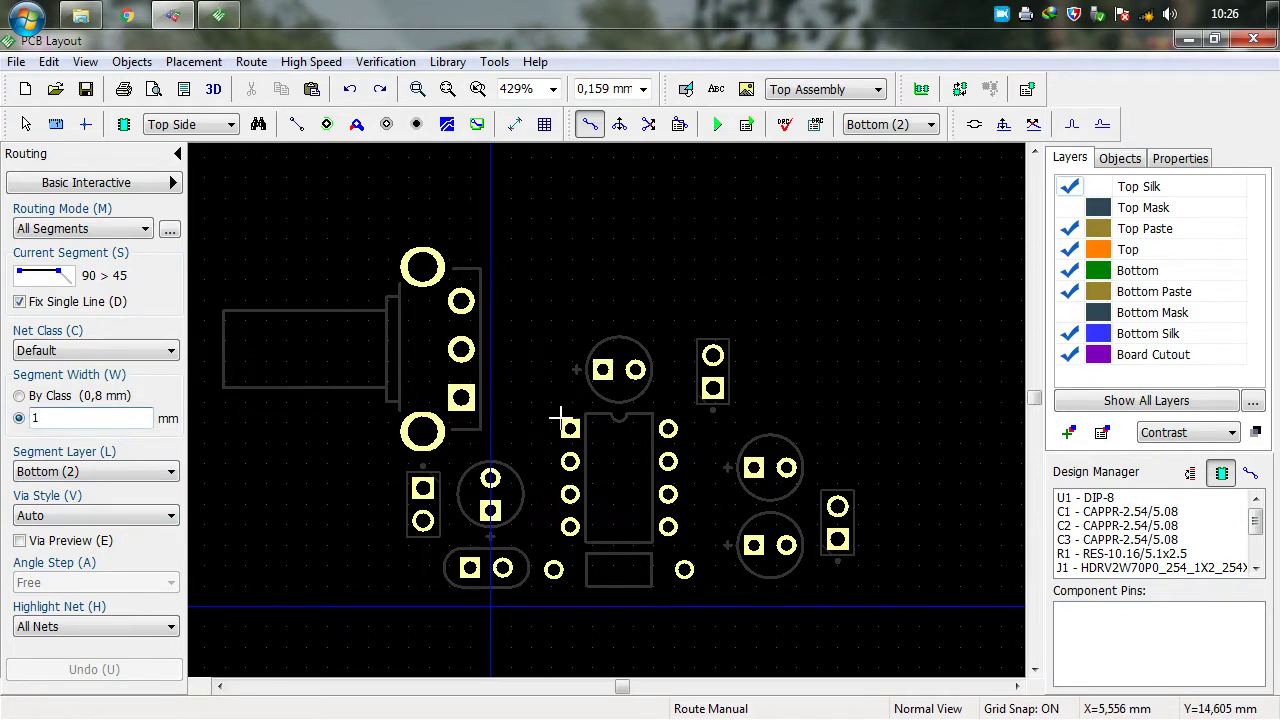
Route bottom traces from the two pads of capacitor C2 down to the top left and top right pins of the DIP-8
{"action": "left_click", "coordinate": [600, 370]}
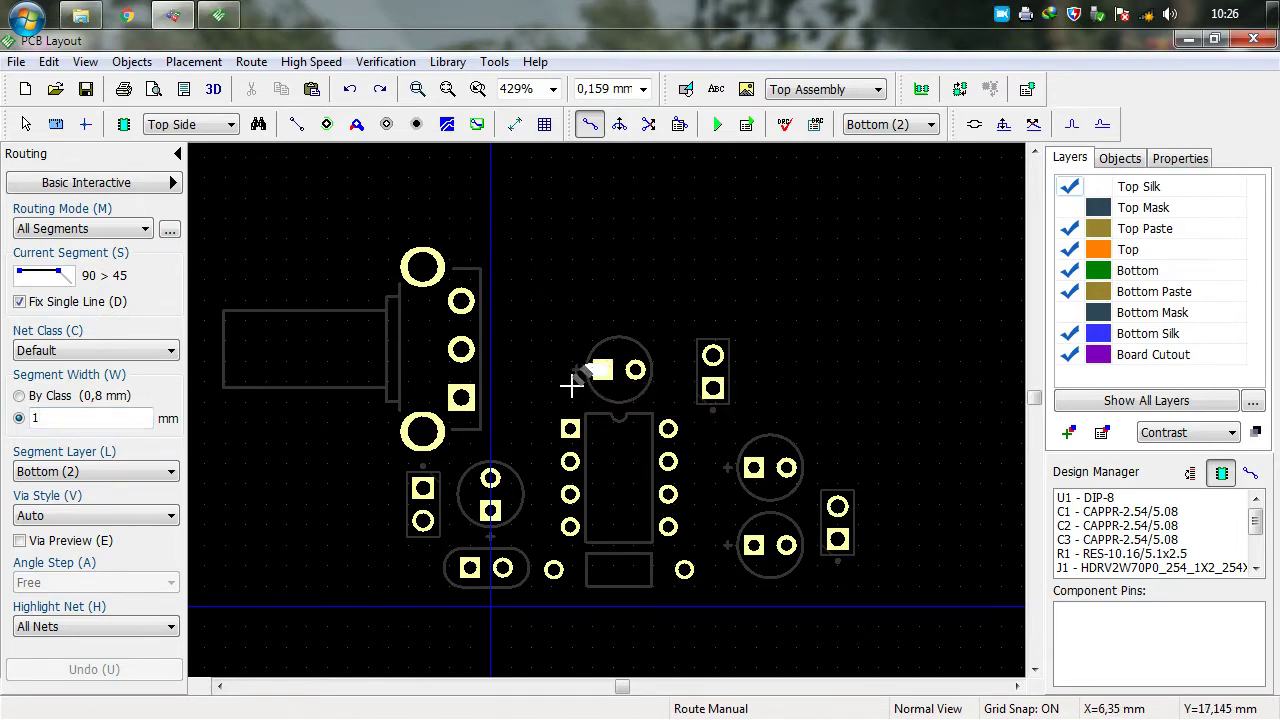
{"action": "left_click", "coordinate": [570, 428]}
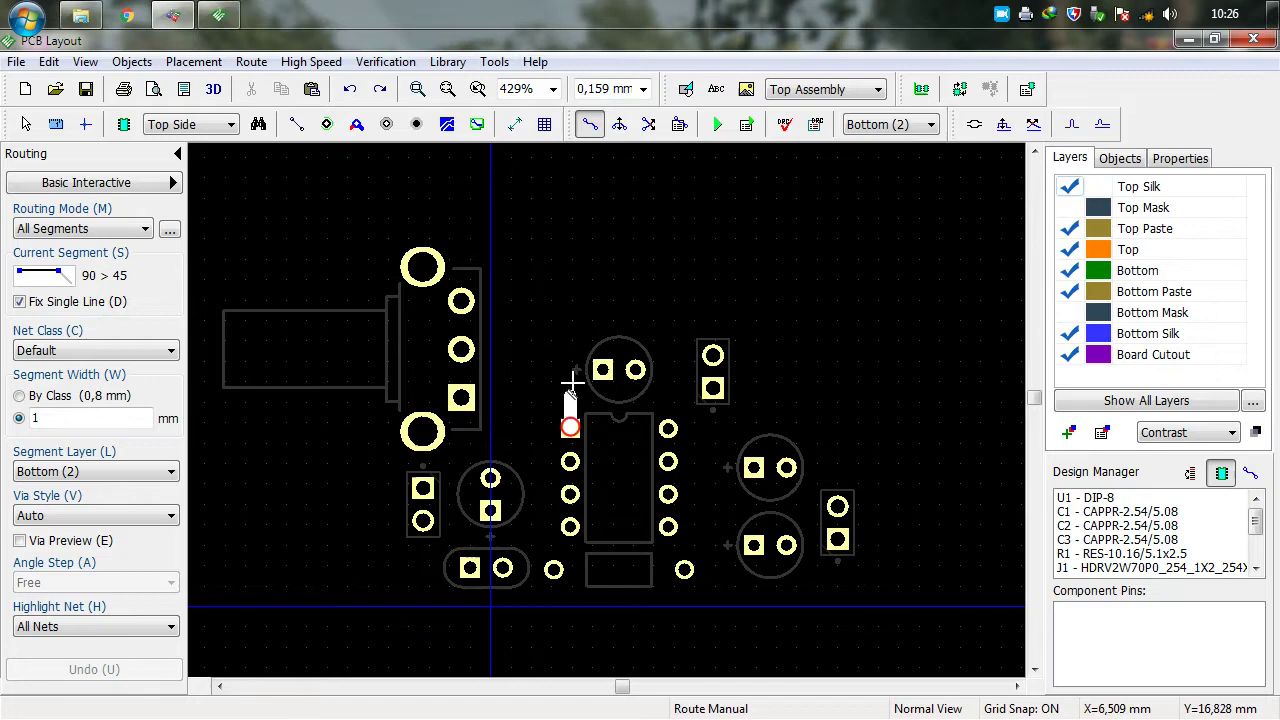
{"action": "left_click", "coordinate": [668, 428]}
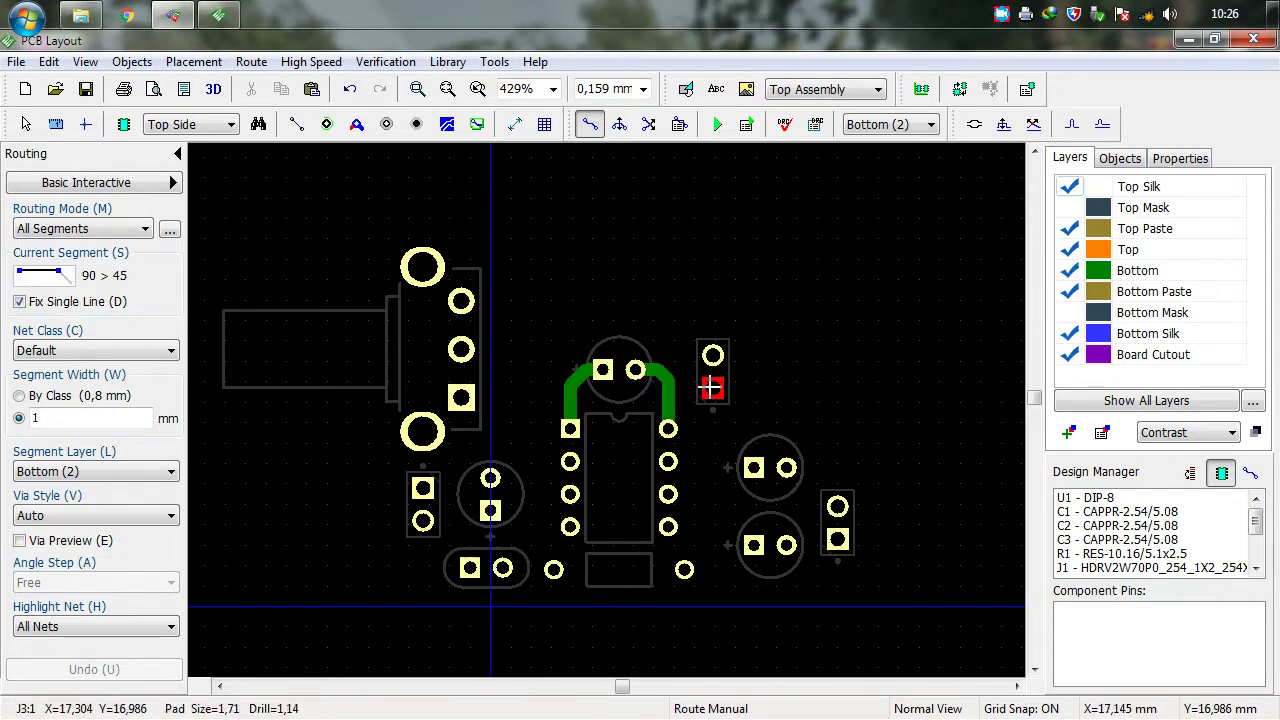
Route the DIP-8's two lower right pins to header J3 with C1 and to C4 with R1, and connect C4 to header J2
{"action": "left_click", "coordinate": [668, 494]}
{"action": "left_click", "coordinate": [714, 405]}
{"action": "left_click", "coordinate": [668, 526]}
{"action": "left_click", "coordinate": [786, 545]}
{"action": "left_click", "coordinate": [838, 540]}
Route R1's left pad to the adjacent CAP pad, and the potentiometer's middle pin to the third left pin of the DIP-8
{"action": "left_click", "coordinate": [554, 570]}
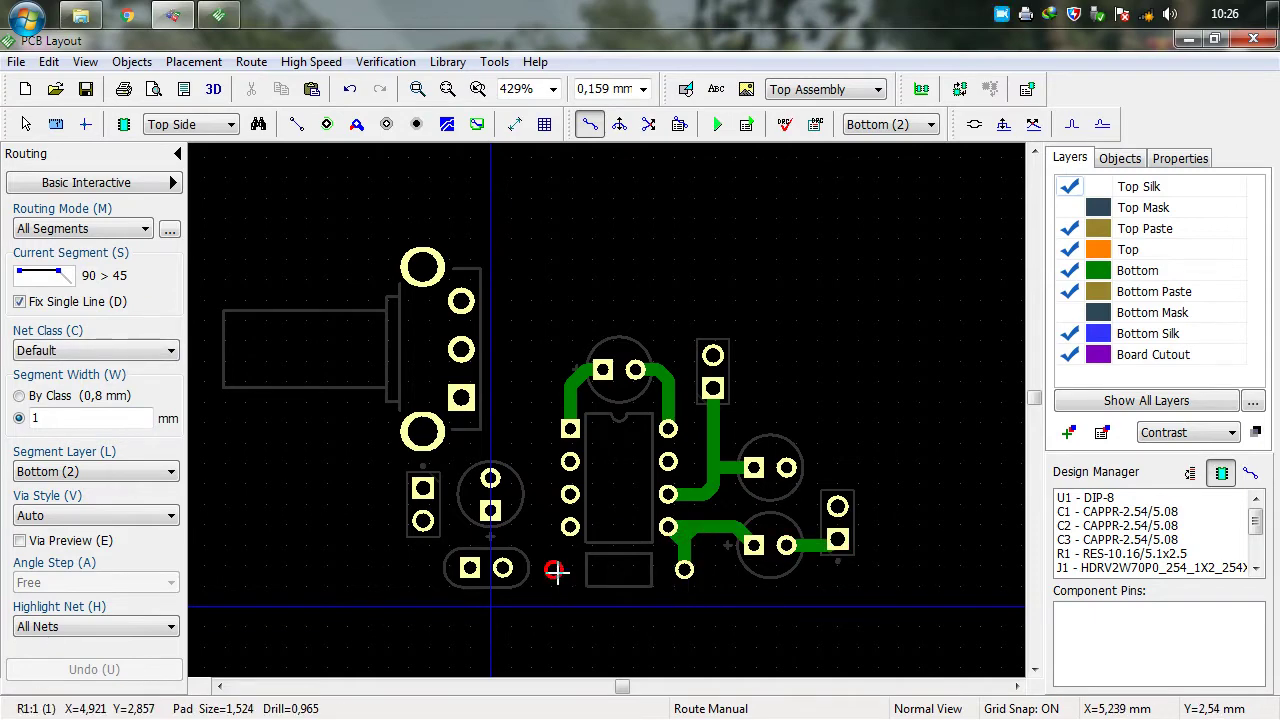
{"action": "left_click", "coordinate": [503, 568]}
{"action": "left_click", "coordinate": [461, 349]}
{"action": "left_click", "coordinate": [530, 480]}
{"action": "left_click", "coordinate": [570, 494]}
Route the potentiometer's square pad to C3's upper pad, and C3's square pad to the lower pad of header J1
{"action": "left_click", "coordinate": [461, 398]}
{"action": "left_click", "coordinate": [490, 478]}
{"action": "left_click", "coordinate": [490, 510]}
{"action": "left_click", "coordinate": [422, 520]}
Route a perimeter trace from the CAP's square pad around the potentiometer to J3's upper pad, and extend it to C1's right pad
{"action": "left_click", "coordinate": [470, 568]}
{"action": "left_click", "coordinate": [401, 568]}
{"action": "left_click", "coordinate": [386, 232]}
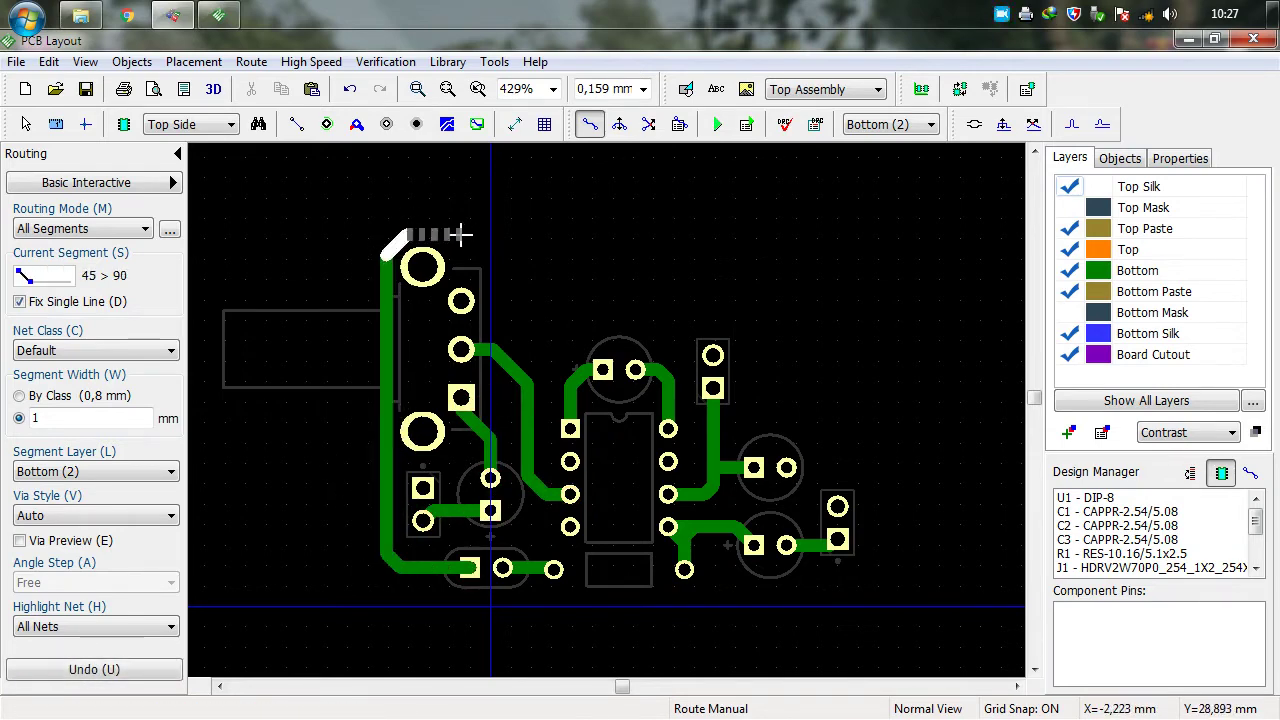
{"action": "left_click", "coordinate": [712, 258]}
{"action": "left_click", "coordinate": [712, 356]}
{"action": "left_click", "coordinate": [712, 362]}
{"action": "left_click", "coordinate": [787, 468]}
Branch the perimeter trace to the potentiometer's upper pin and to J1's square pad, and finish manual routing
{"action": "left_click", "coordinate": [461, 237]}
{"action": "left_click", "coordinate": [461, 301]}
{"action": "left_click", "coordinate": [421, 488]}
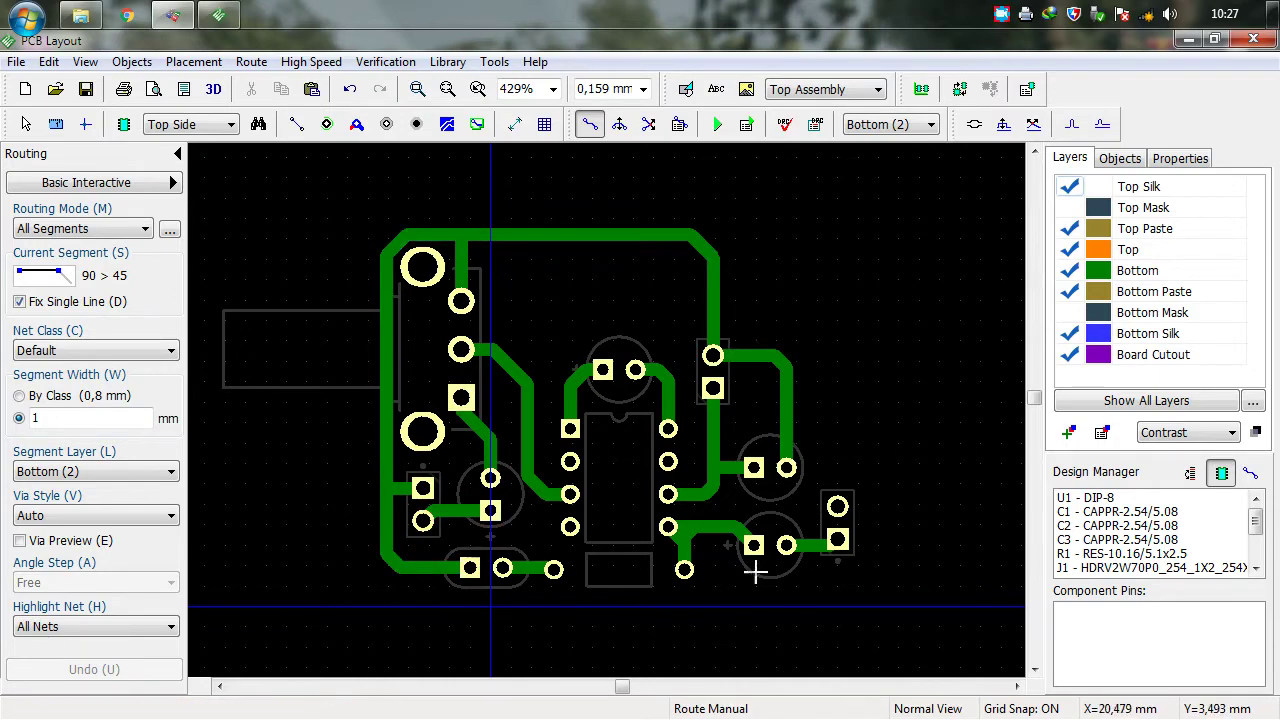
{"action": "left_click", "coordinate": [26, 123]}
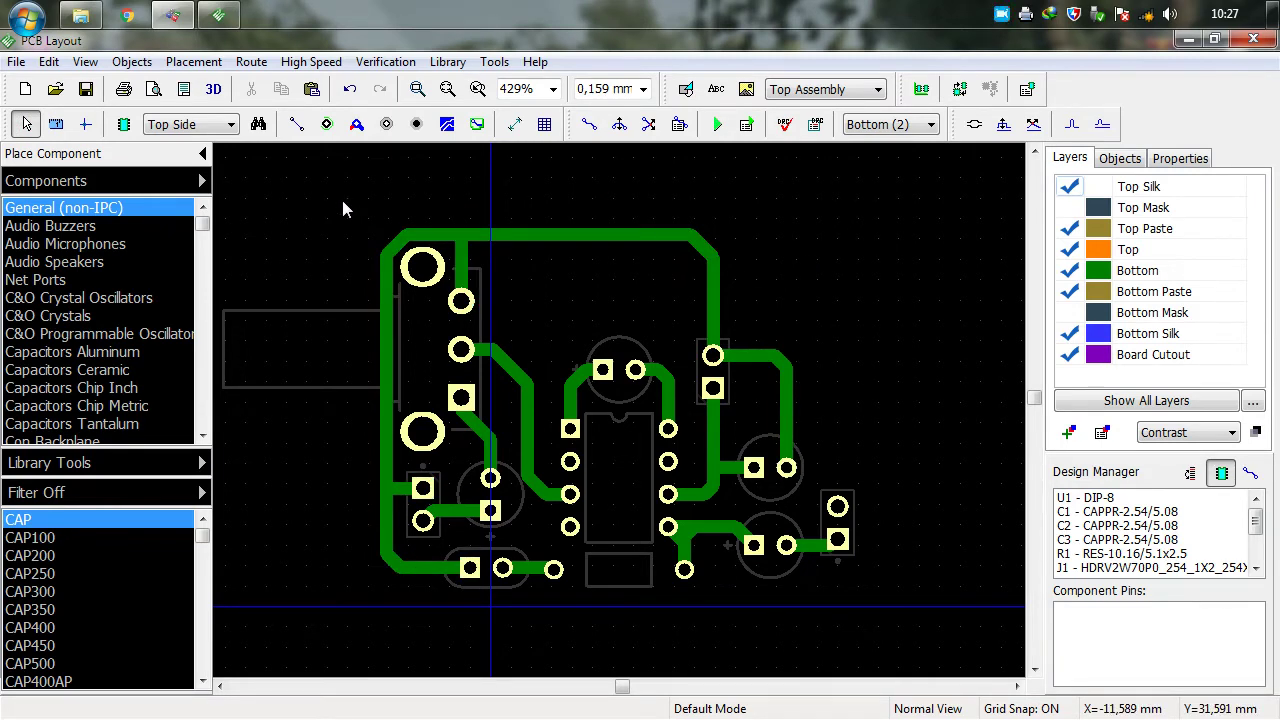
Set the silk component markings to show RefDes and hide Value
{"action": "left_click", "coordinate": [86, 62]}
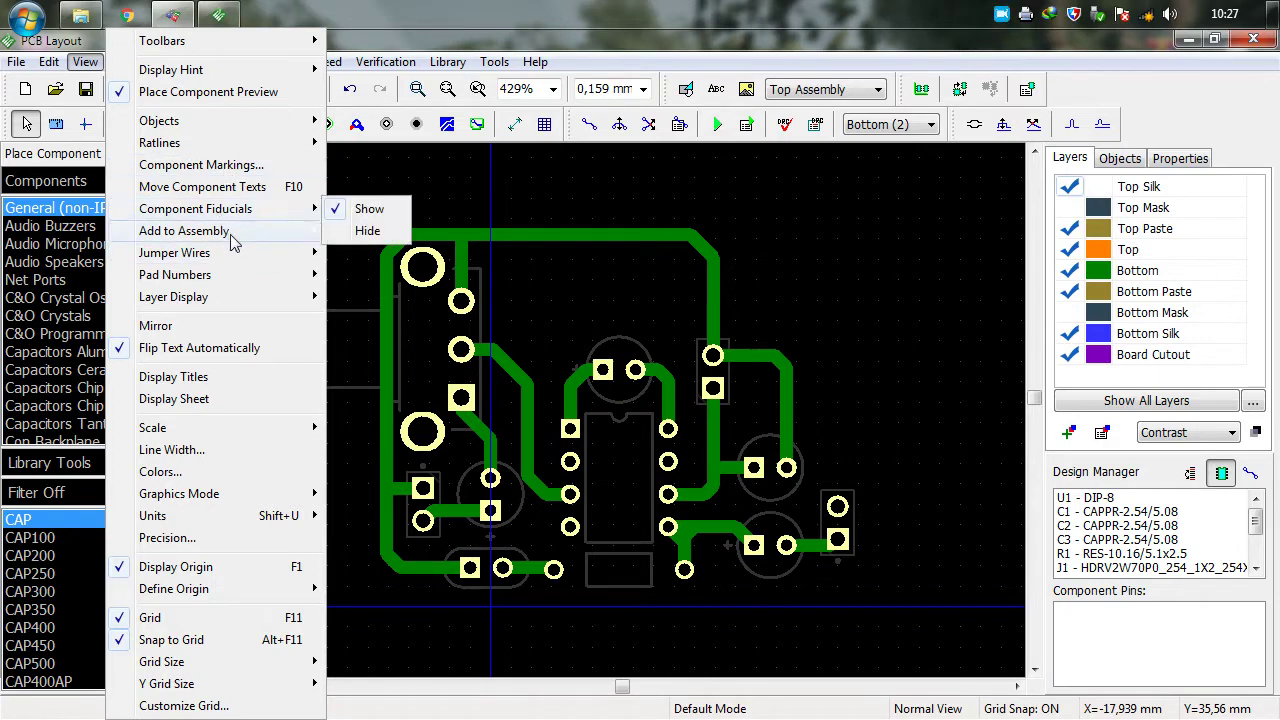
{"action": "left_click", "coordinate": [228, 168]}
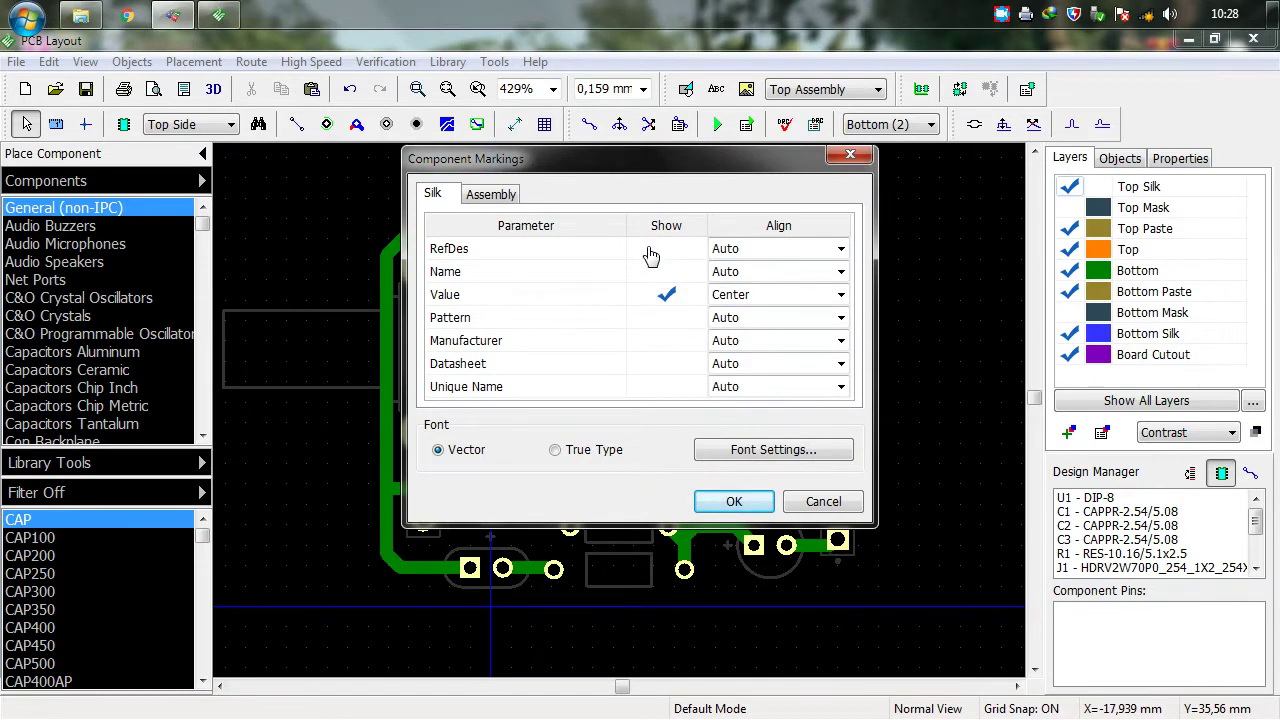
{"action": "left_click_drag", "start_coordinate": [622, 168], "coordinate": [573, 184]}
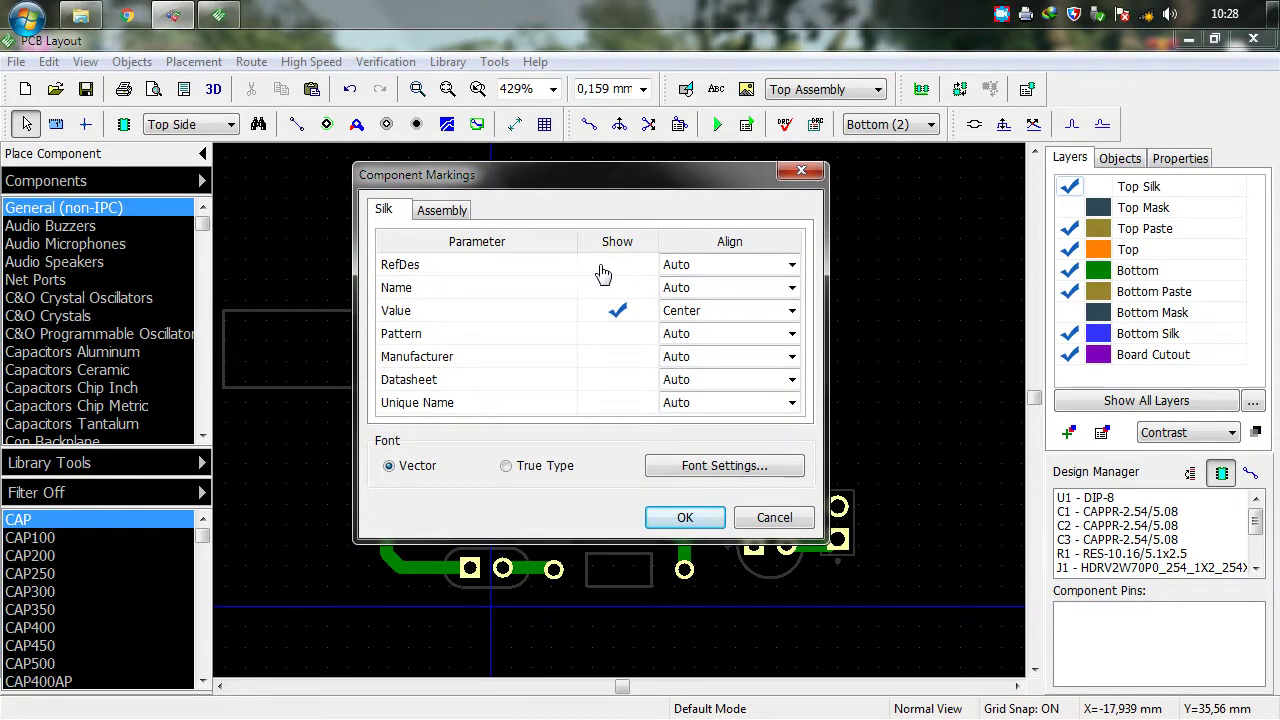
{"action": "left_click", "coordinate": [614, 268]}
{"action": "left_click", "coordinate": [620, 311]}
{"action": "left_click", "coordinate": [685, 518]}
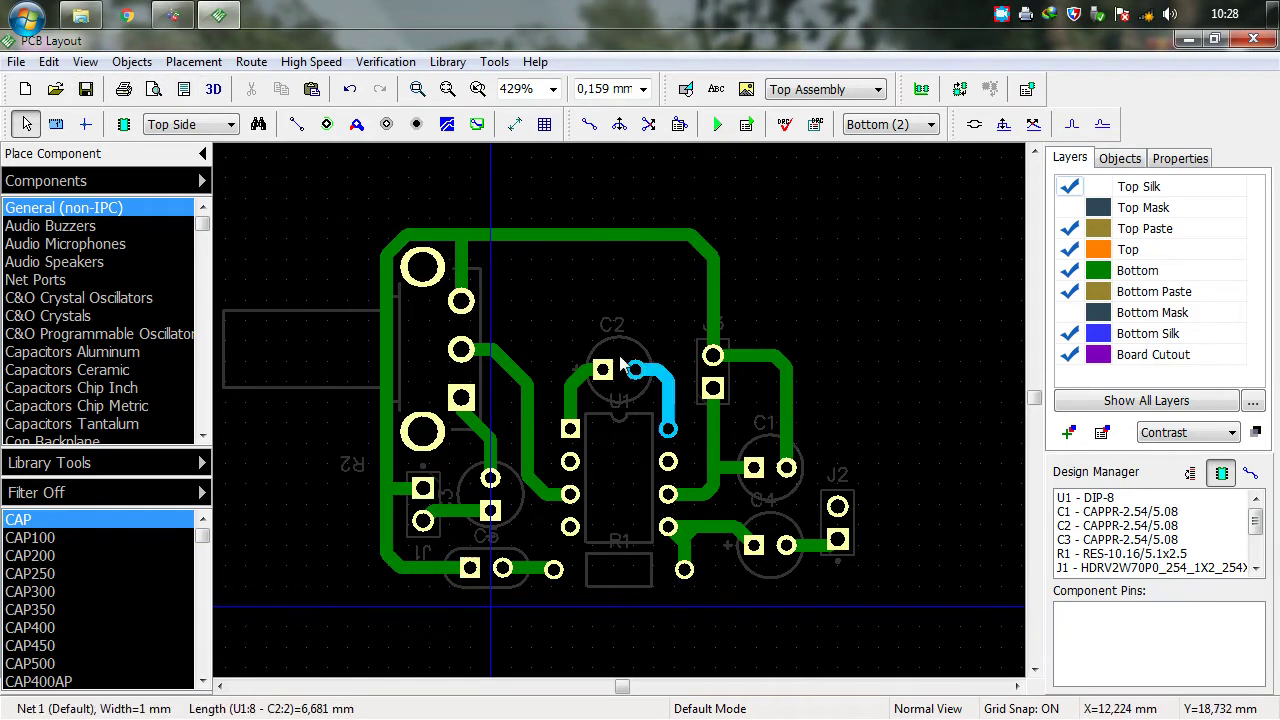
Change the silk component markings to show Value and hide RefDes
{"action": "left_click", "coordinate": [86, 62]}
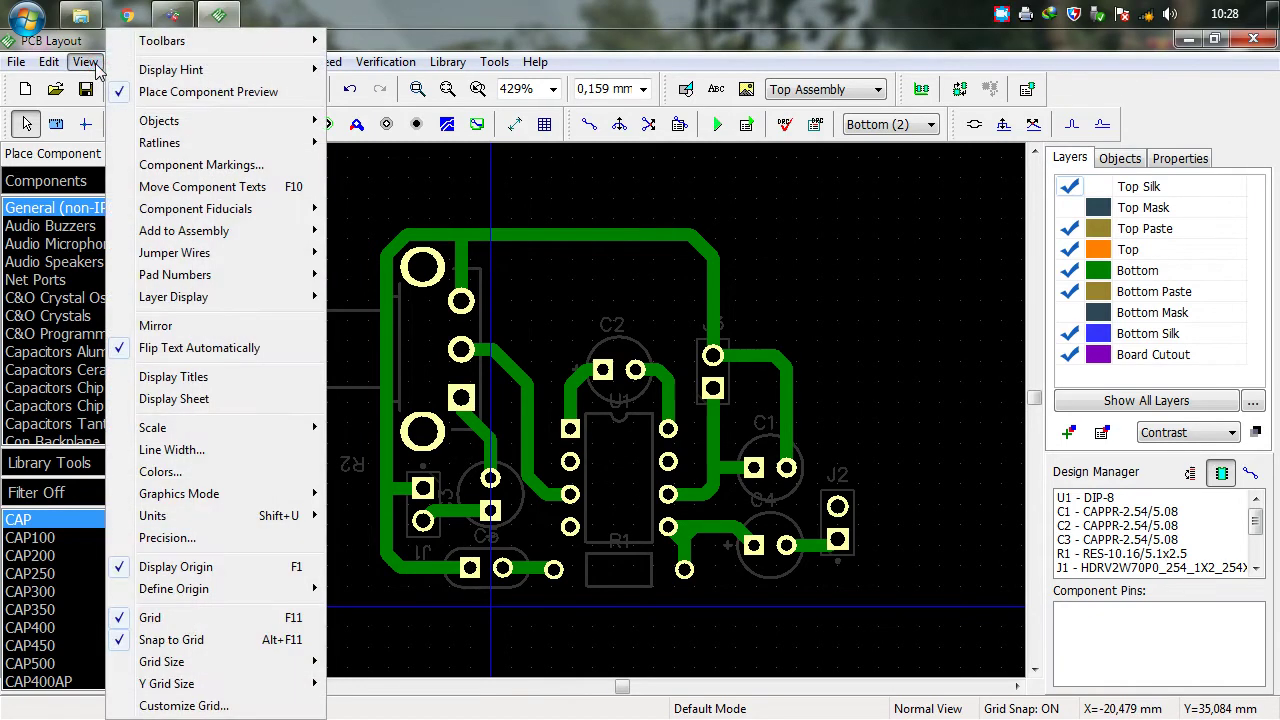
{"action": "left_click", "coordinate": [190, 165]}
{"action": "left_click", "coordinate": [617, 310]}
{"action": "left_click", "coordinate": [617, 264]}
{"action": "left_click", "coordinate": [686, 518]}
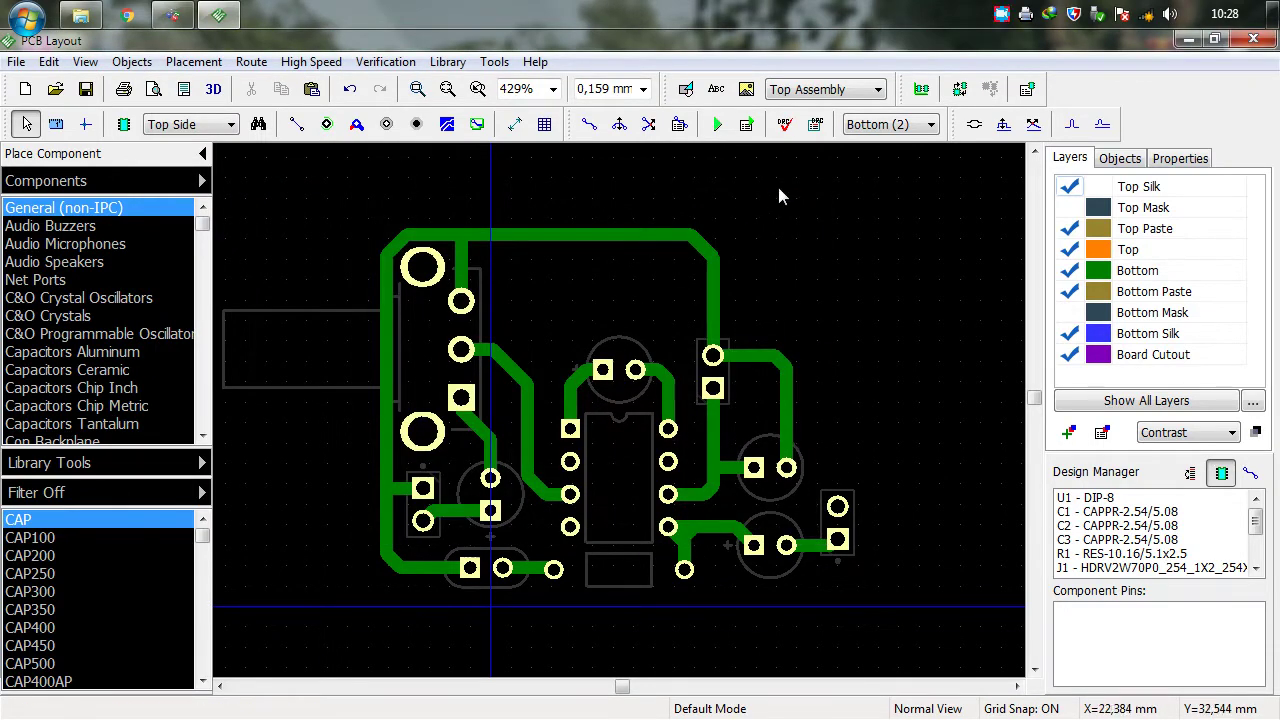
Make Top (1) the active layer and set the value of capacitor C2 to 10uF
{"action": "left_click", "coordinate": [868, 125]}
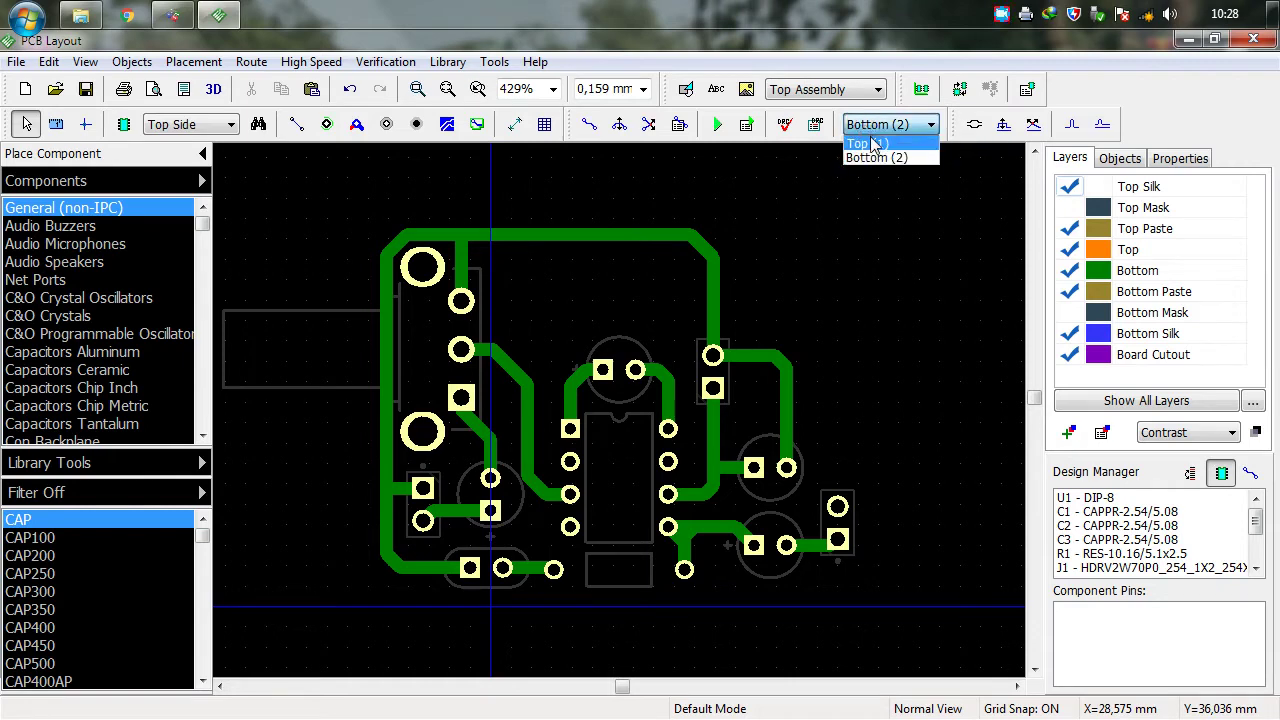
{"action": "left_click", "coordinate": [860, 162]}
{"action": "right_click_drag", "start_coordinate": [836, 352], "coordinate": [857, 304]}
{"action": "double_click", "coordinate": [642, 305]}
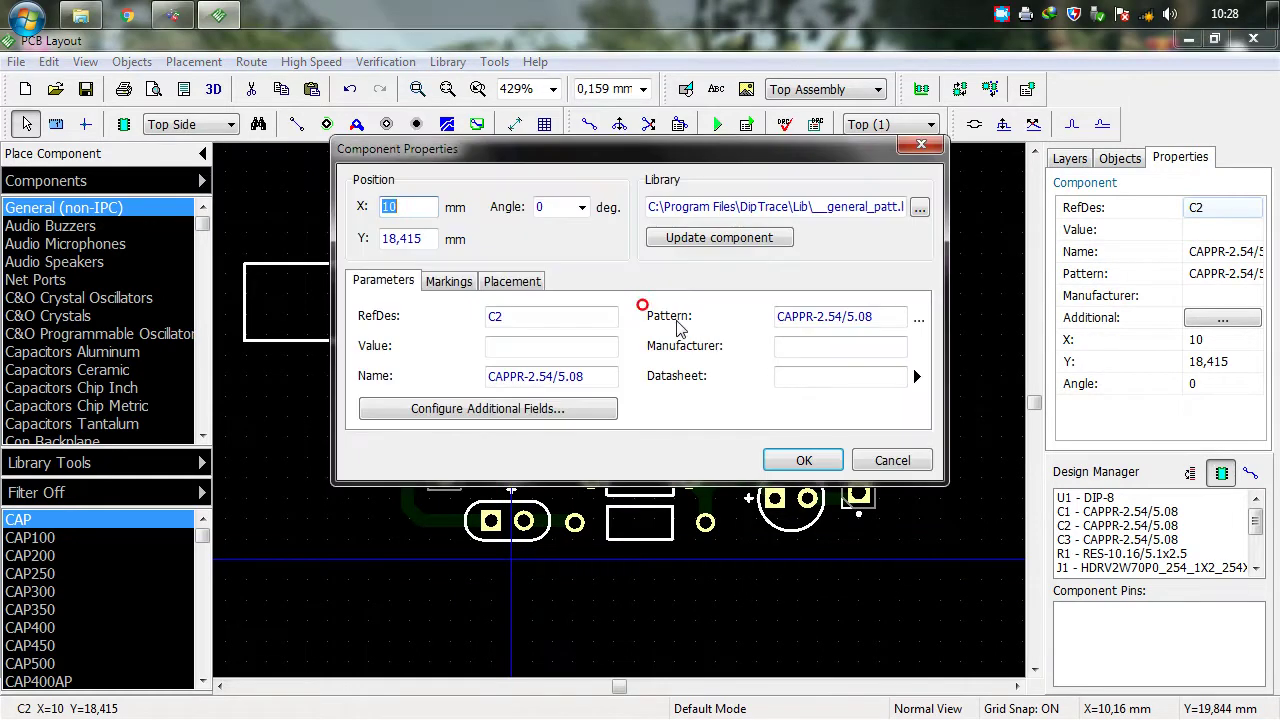
{"action": "left_click", "coordinate": [548, 346]}
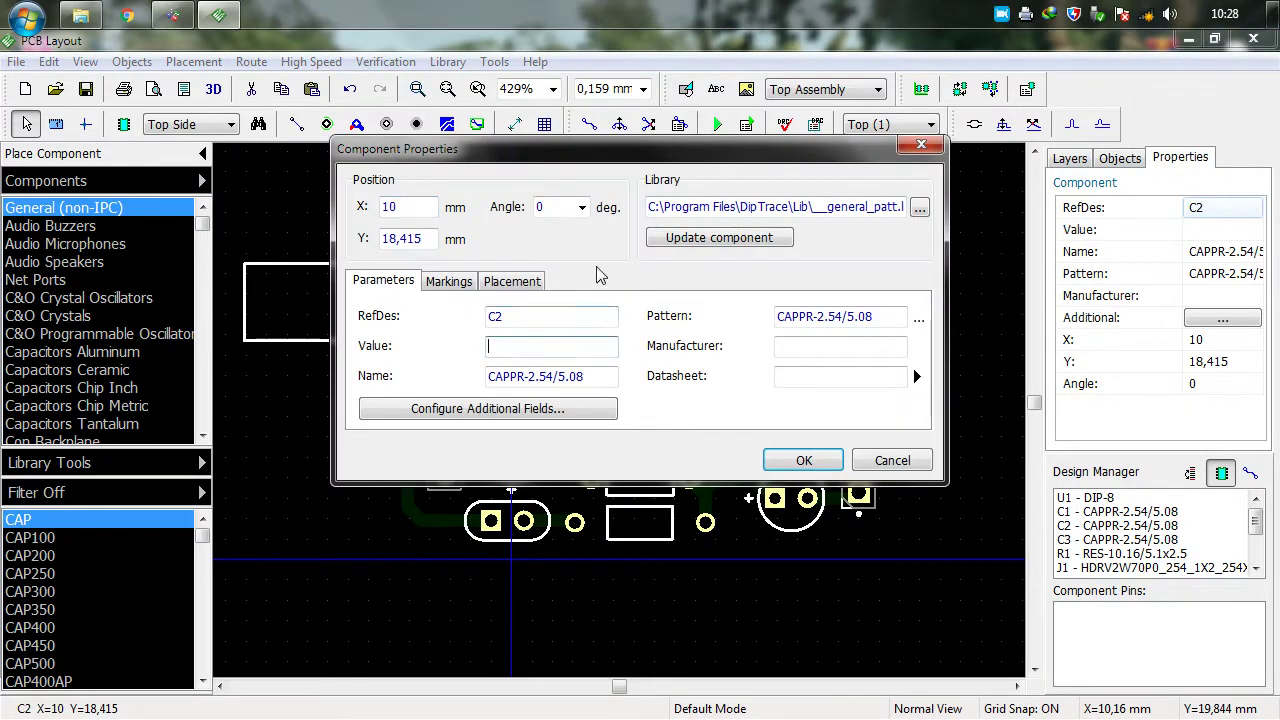
{"action": "type", "text": "10uF"}
{"action": "left_click", "coordinate": [804, 460]}
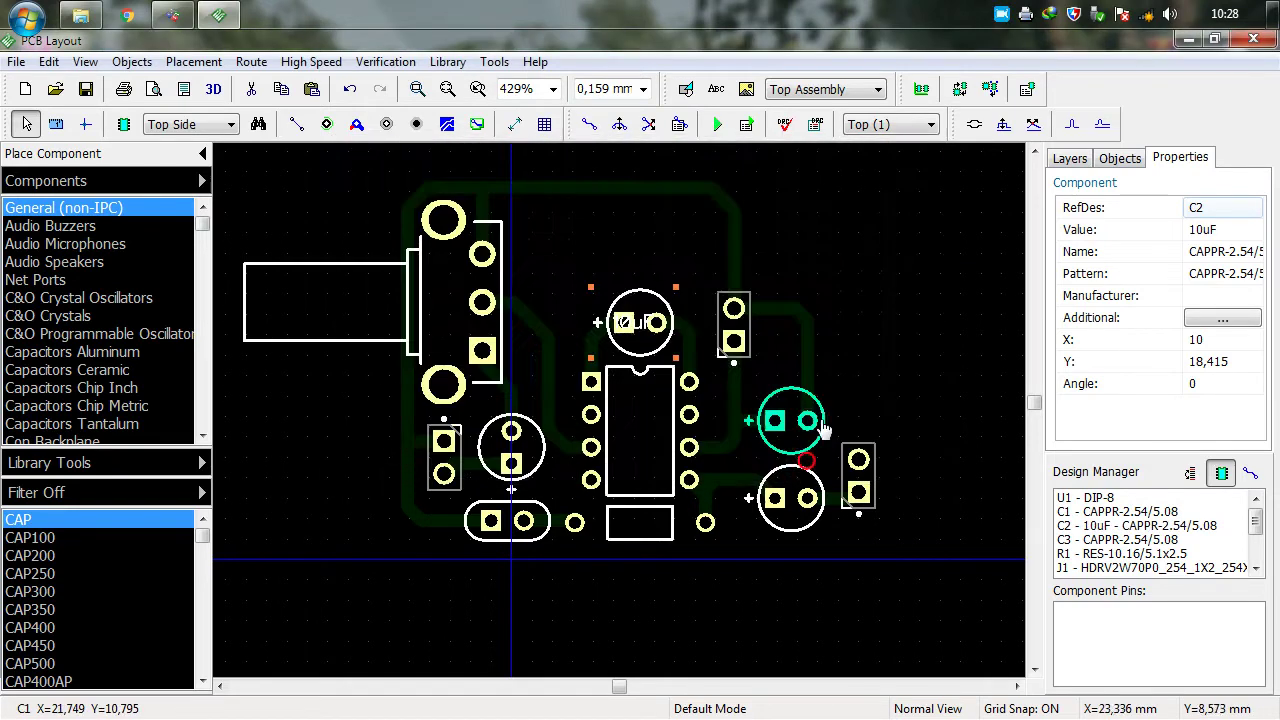
Align the silk Value marking of capacitor C2 to Top
{"action": "double_click", "coordinate": [641, 312]}
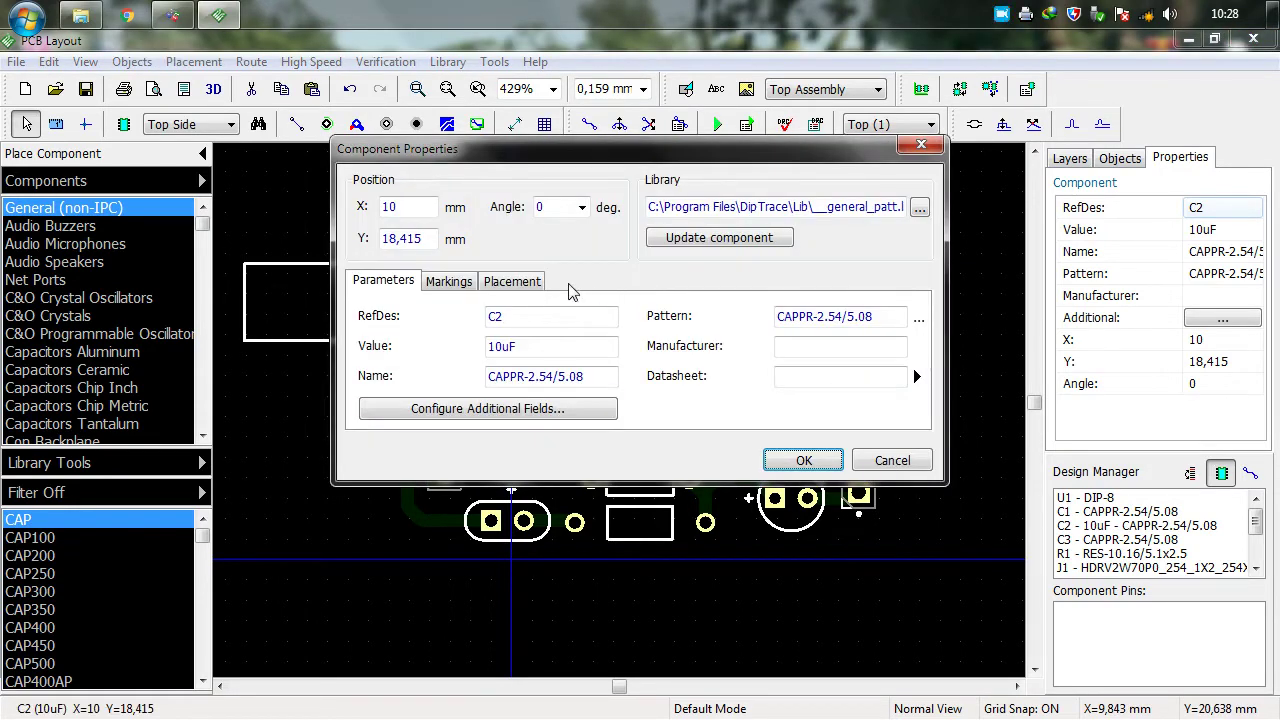
{"action": "left_click", "coordinate": [449, 283]}
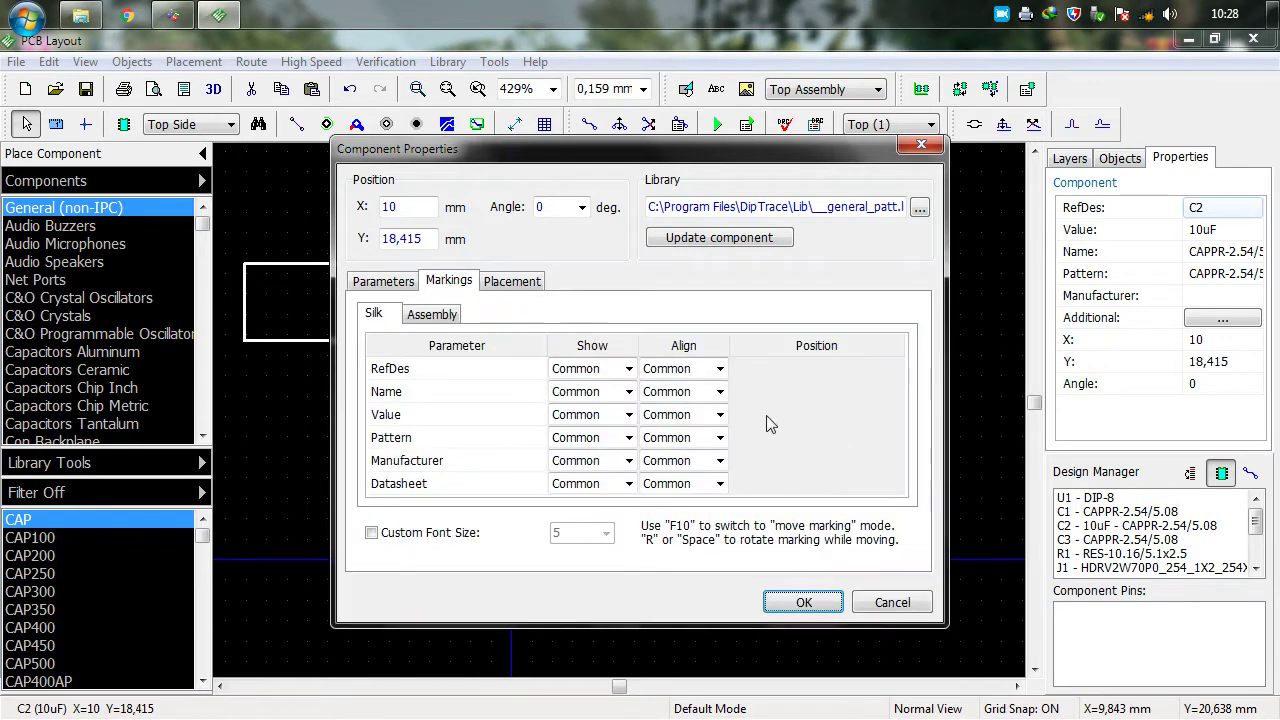
{"action": "left_click", "coordinate": [706, 418]}
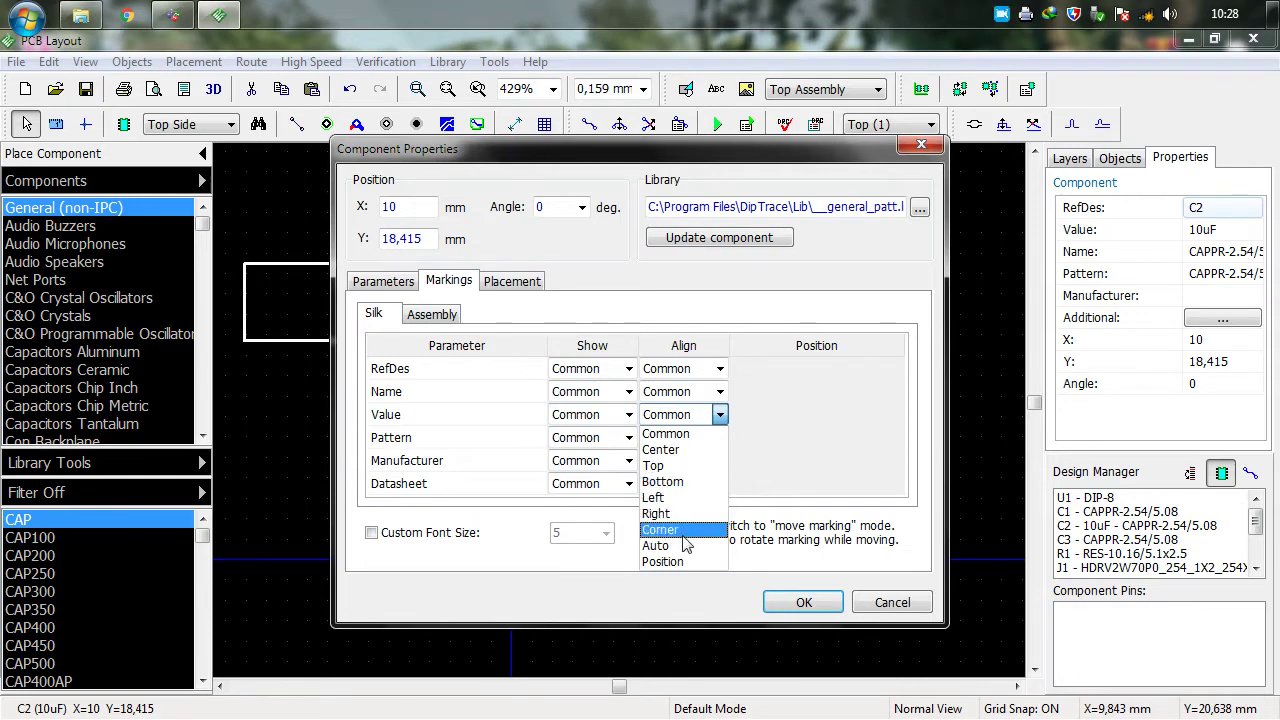
{"action": "left_click", "coordinate": [678, 466]}
{"action": "left_click", "coordinate": [804, 602]}
Open the component parameters of capacitor C1
{"action": "double_click", "coordinate": [628, 440]}
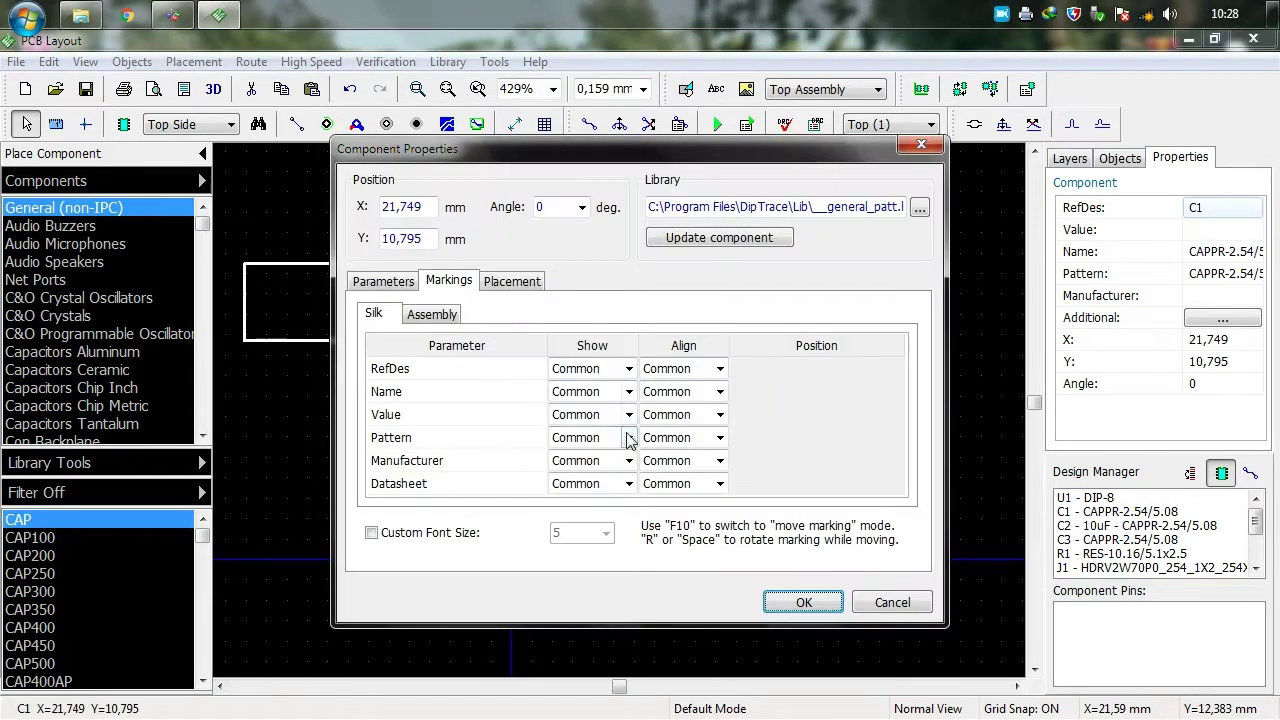
{"action": "left_click", "coordinate": [395, 284]}
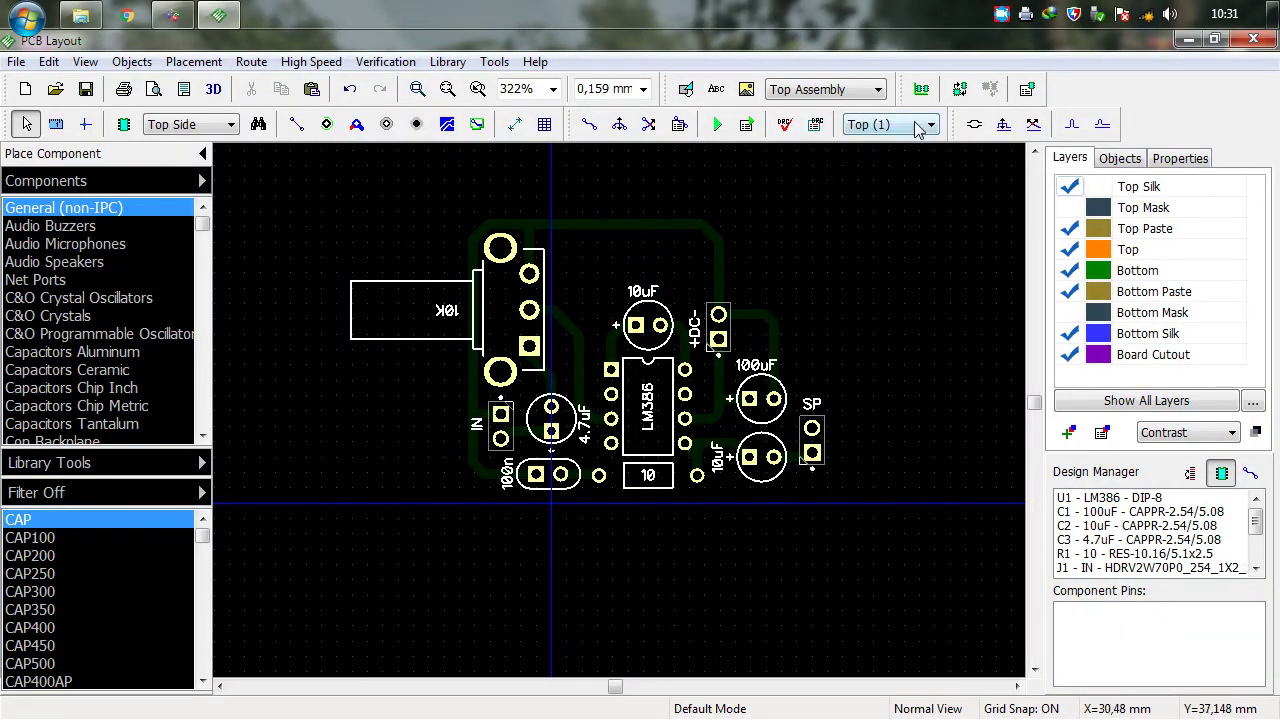
Make Bottom (2) the active layer and route 1 mm traces from the potentiometer's two large mounting pads to the adjacent perimeter trace and its branch
{"action": "left_click", "coordinate": [914, 125]}
{"action": "left_click", "coordinate": [876, 158]}
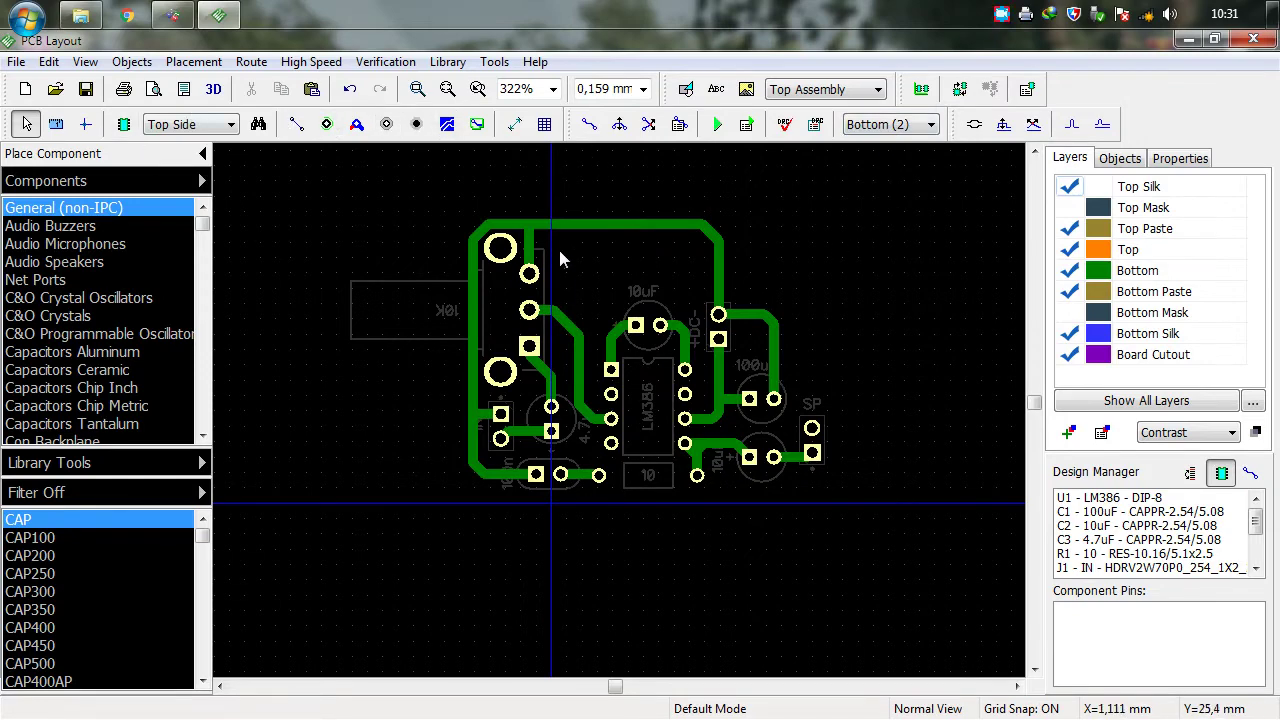
{"action": "left_click", "coordinate": [589, 124]}
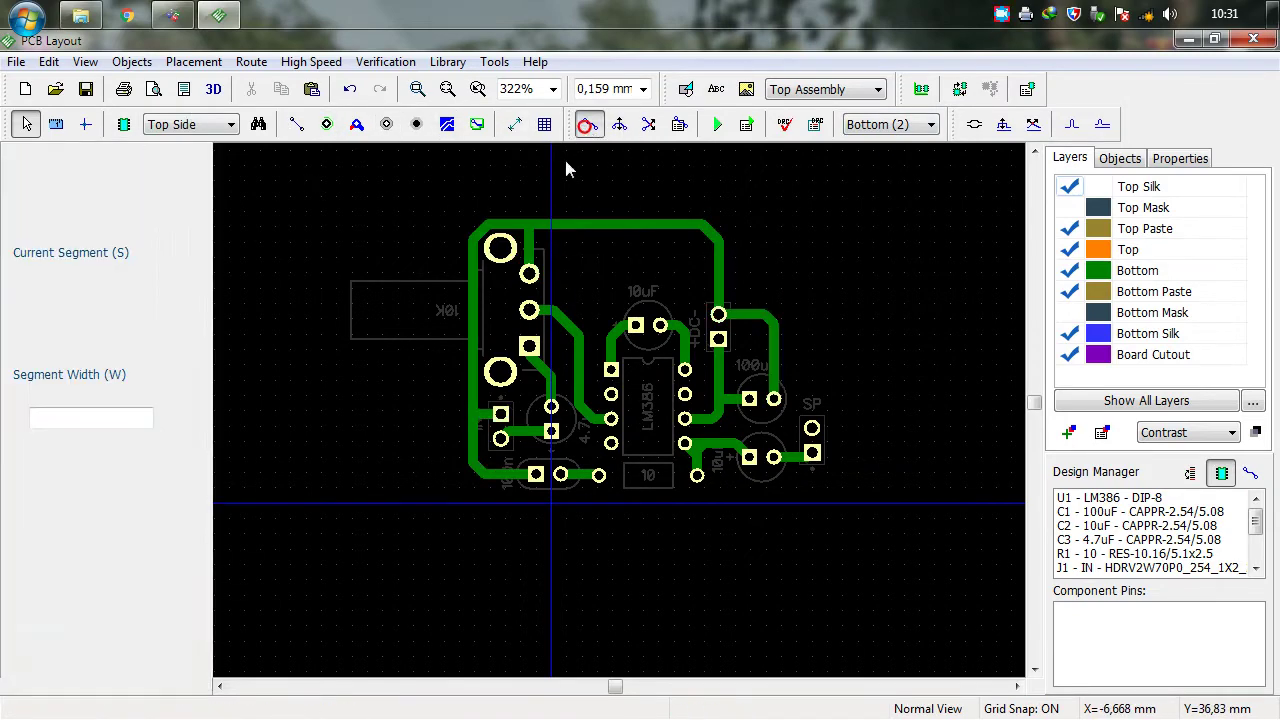
{"action": "left_click", "coordinate": [501, 247]}
{"action": "right_click", "coordinate": [530, 245]}
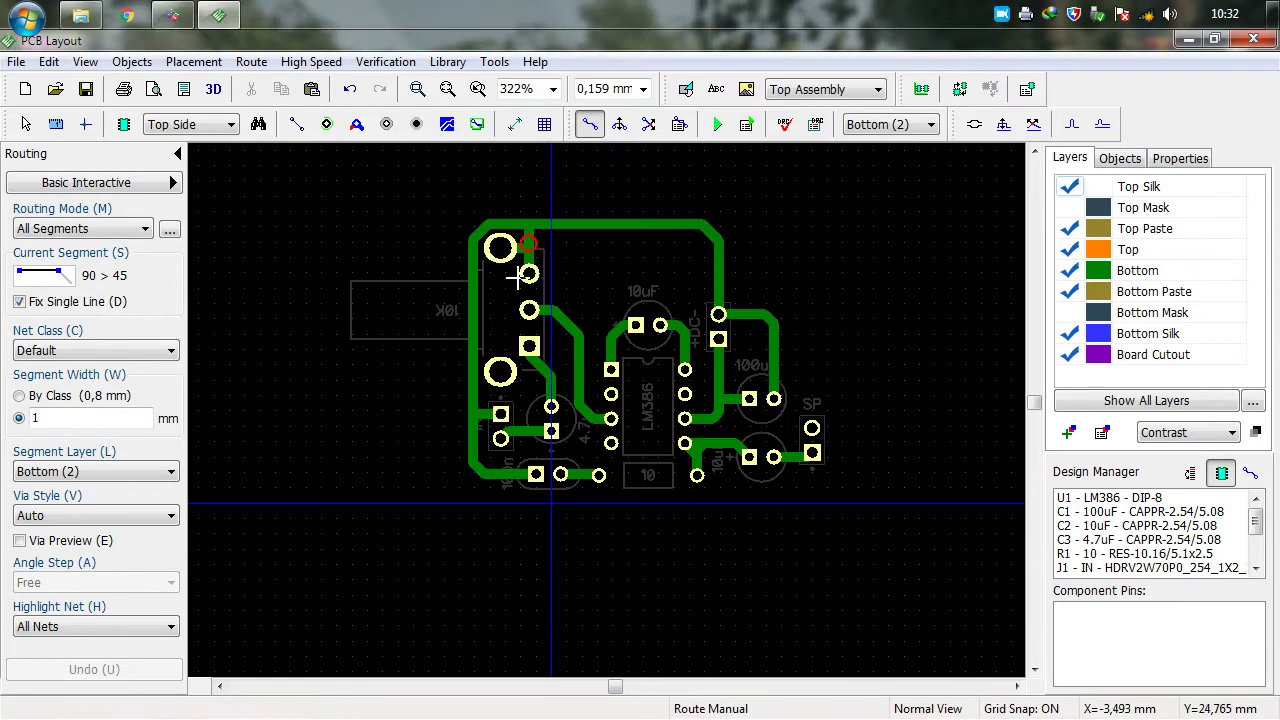
{"action": "left_click", "coordinate": [494, 368]}
{"action": "left_click", "coordinate": [26, 124]}
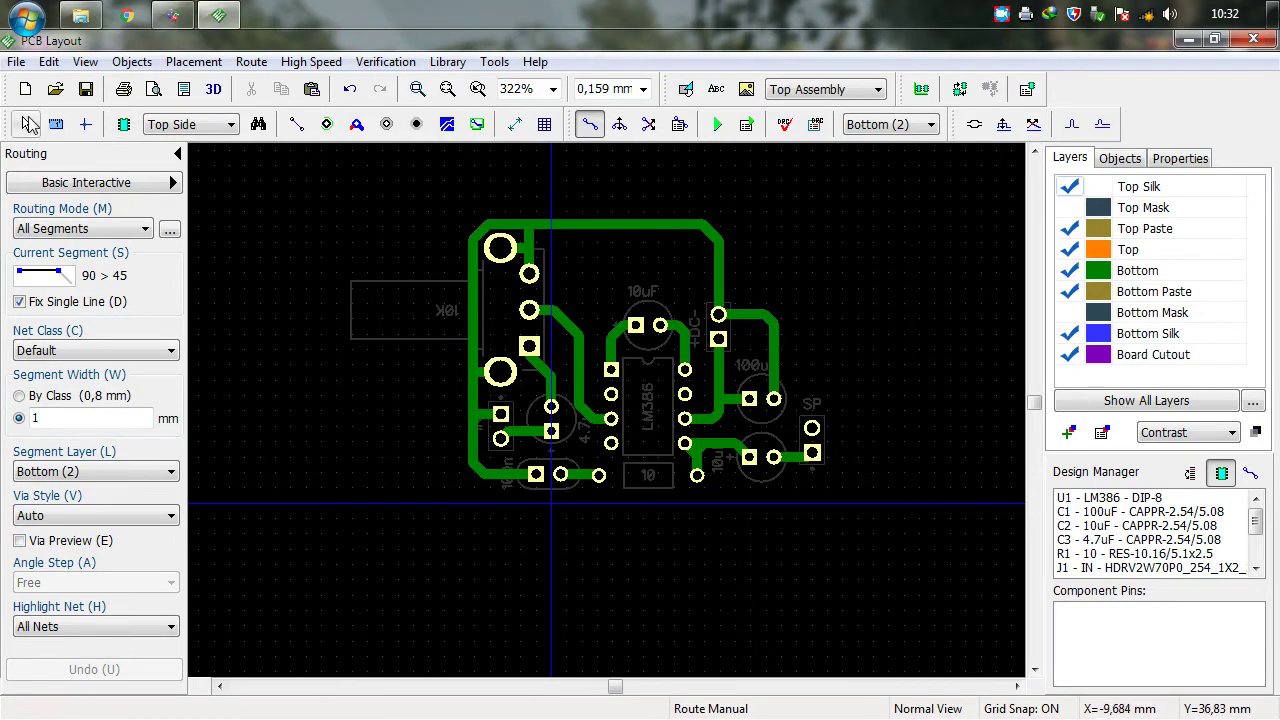
Rename the net of the perimeter trace as GND and deselect it
{"action": "left_click", "coordinate": [592, 226]}
{"action": "double_click", "coordinate": [592, 227]}
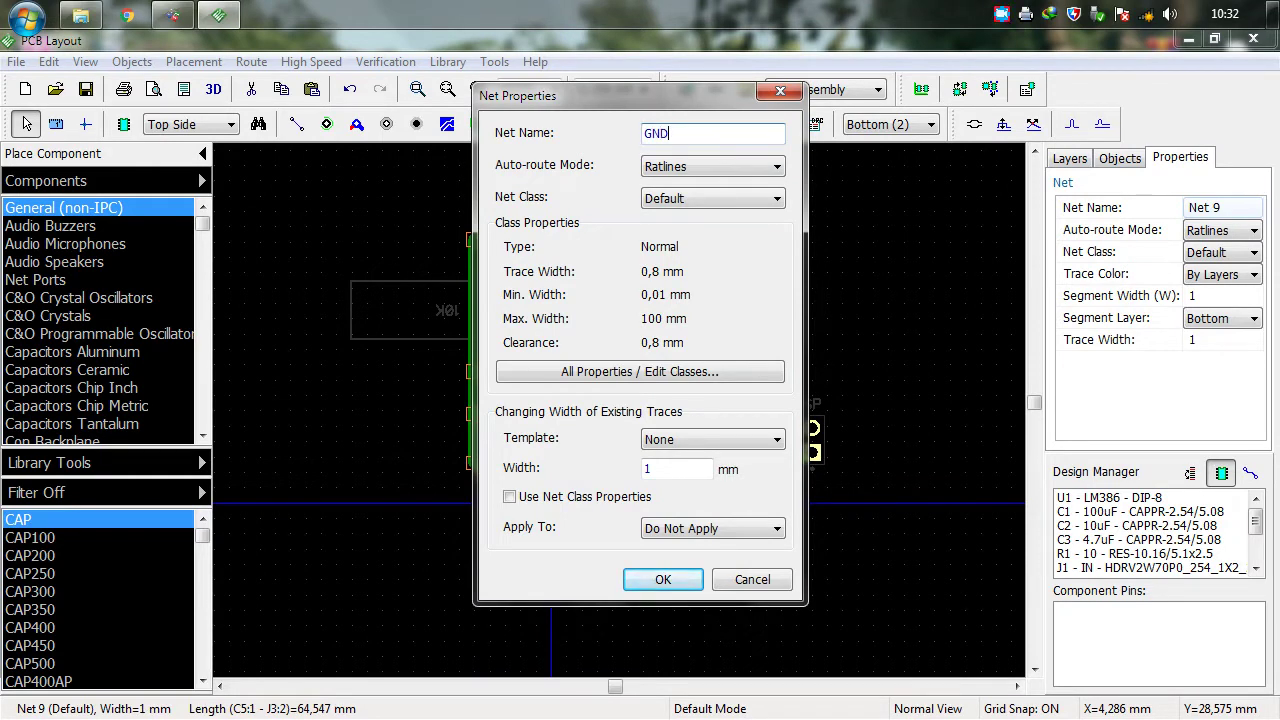
{"action": "left_click", "coordinate": [670, 578]}
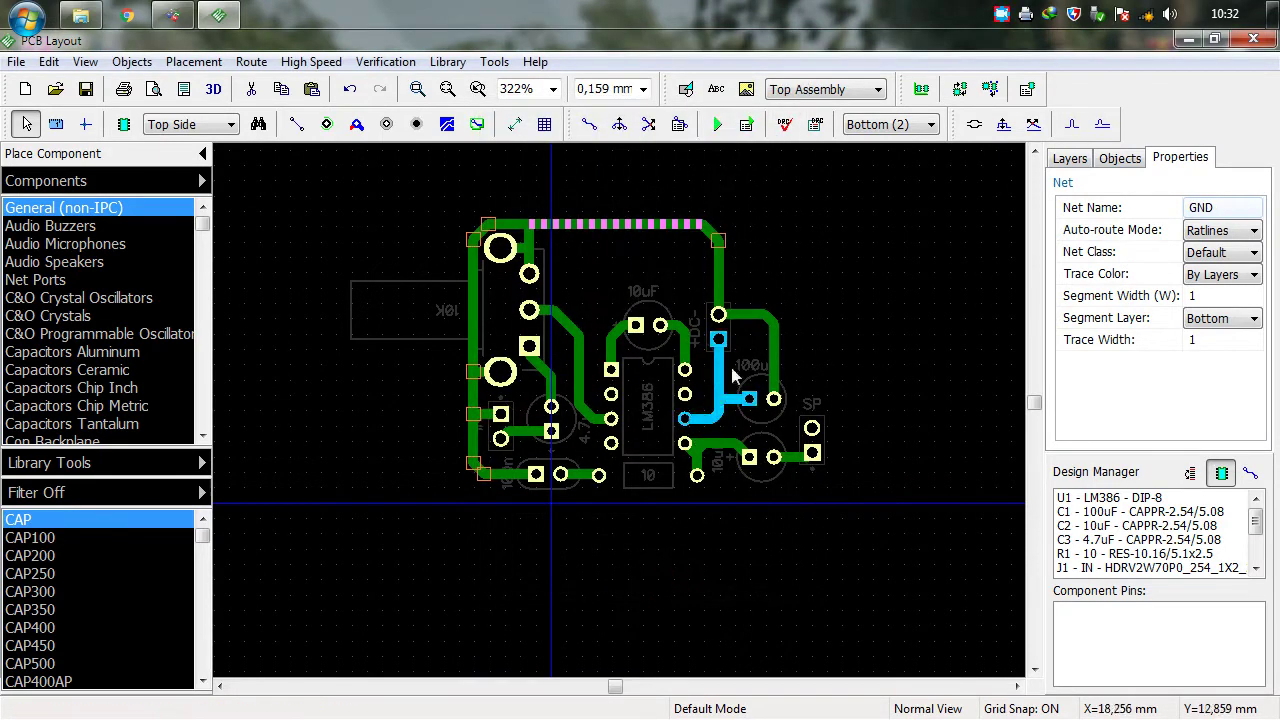
{"action": "left_click", "coordinate": [795, 290]}
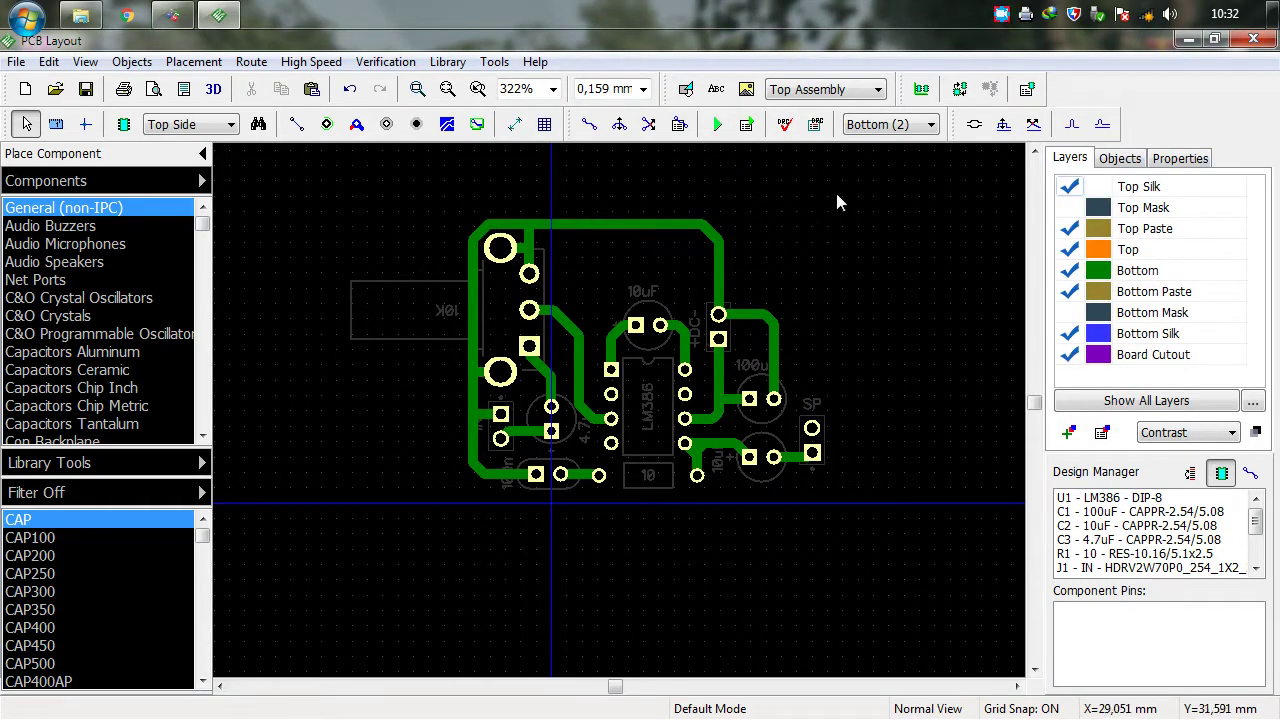
{"action": "left_click", "coordinate": [478, 128]}
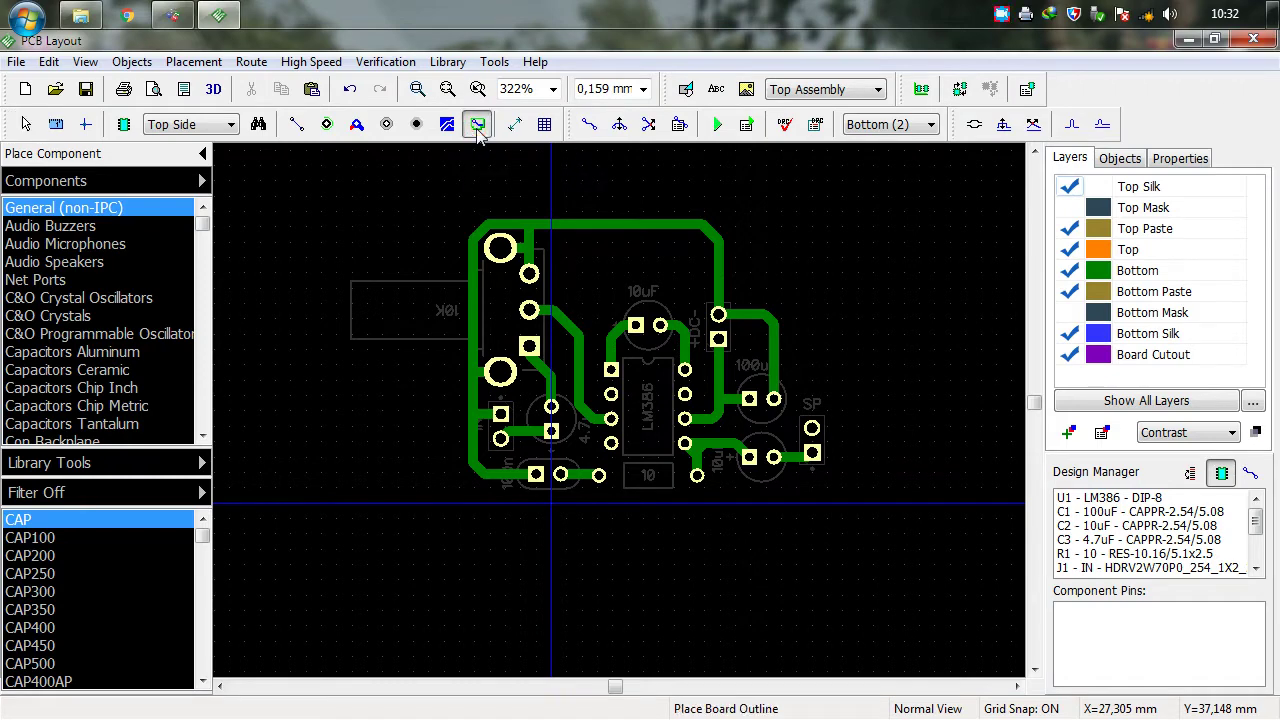
{"action": "left_click", "coordinate": [464, 210]}
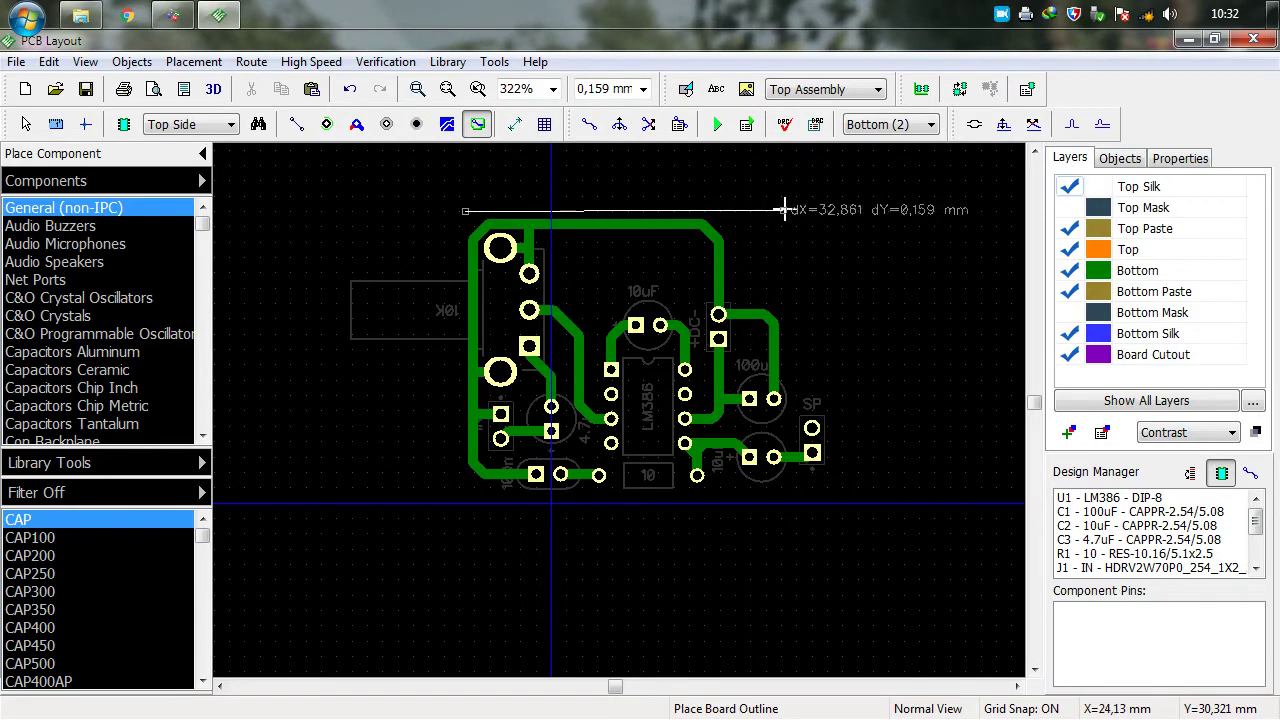
{"action": "key", "text": "Escape"}
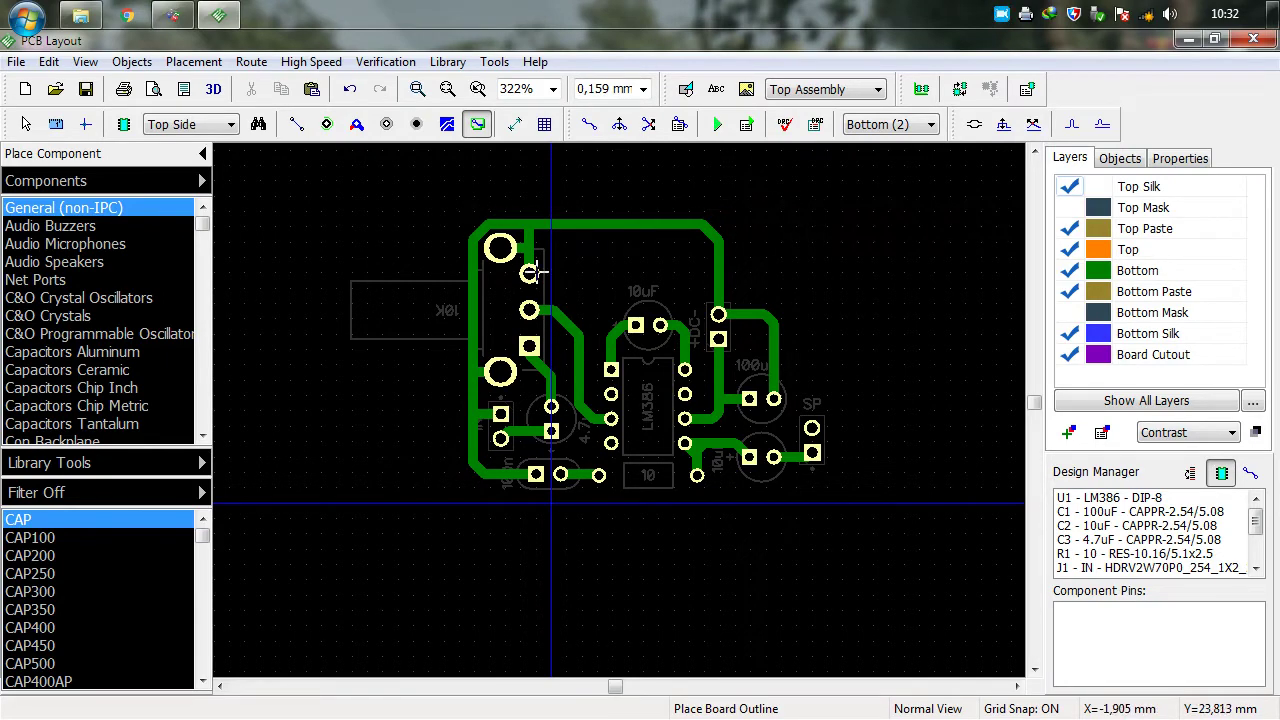
Preview the board in 3D with the attached models, rotate it to inspect the components, and close the preview
{"action": "scroll", "coordinate": [660, 330], "scroll_direction": "up", "scroll_amount": 1}
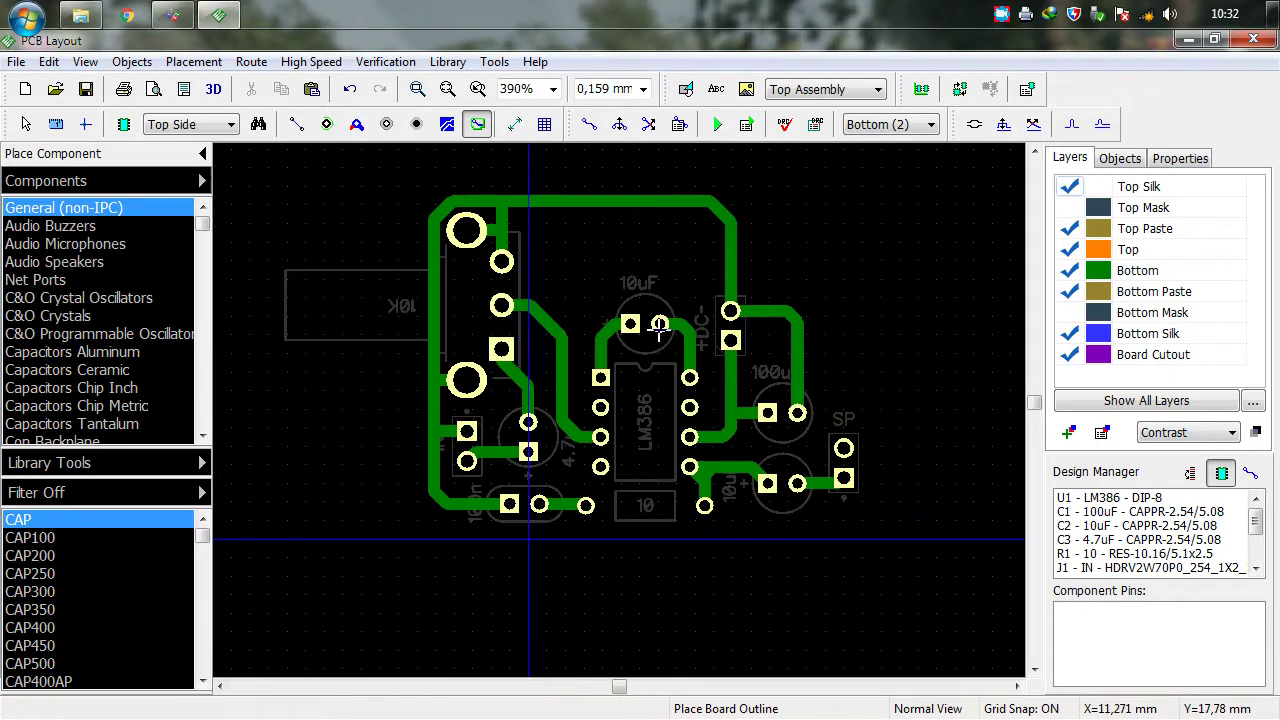
{"action": "left_click", "coordinate": [213, 89]}
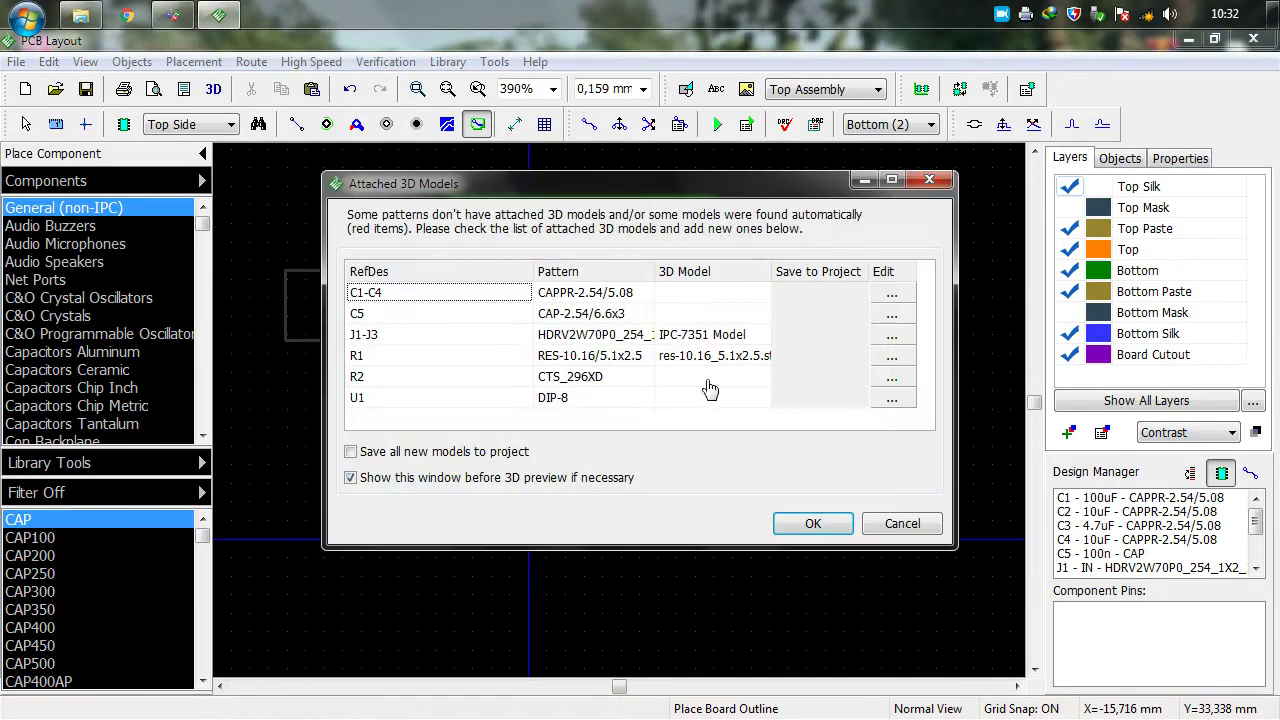
{"action": "left_click", "coordinate": [795, 527]}
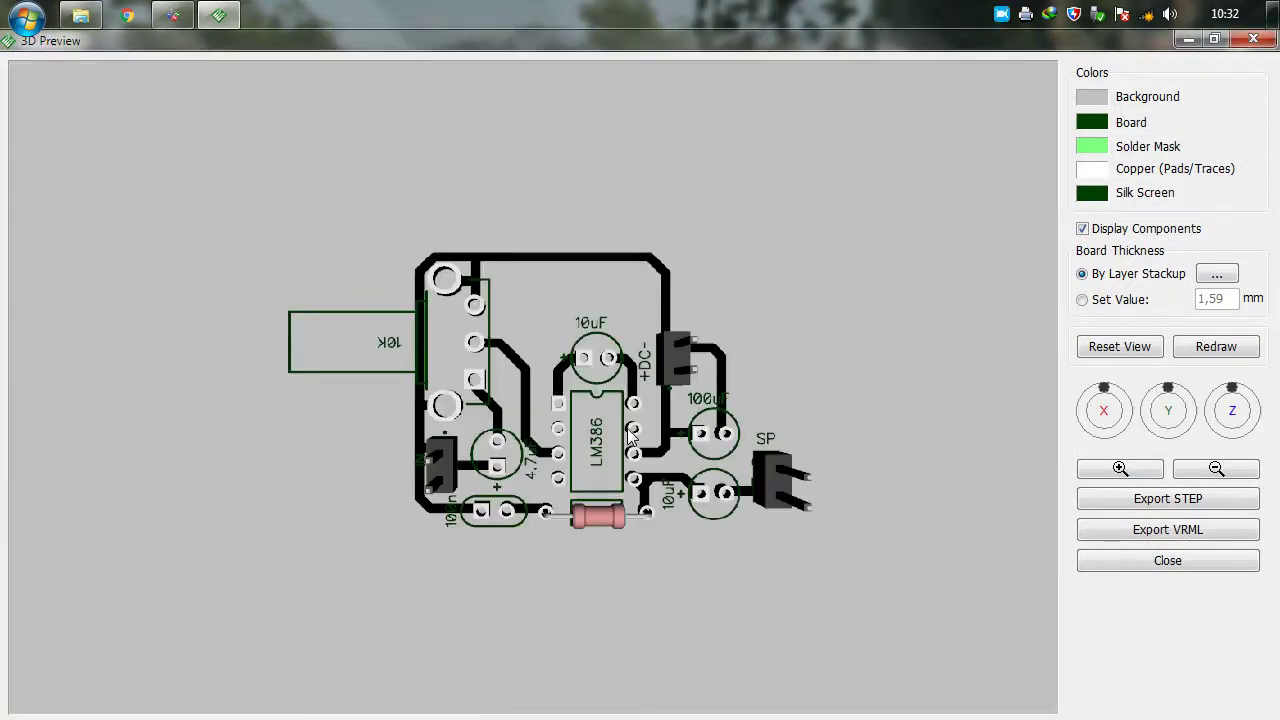
{"action": "left_click_drag", "start_coordinate": [624, 432], "coordinate": [580, 390]}
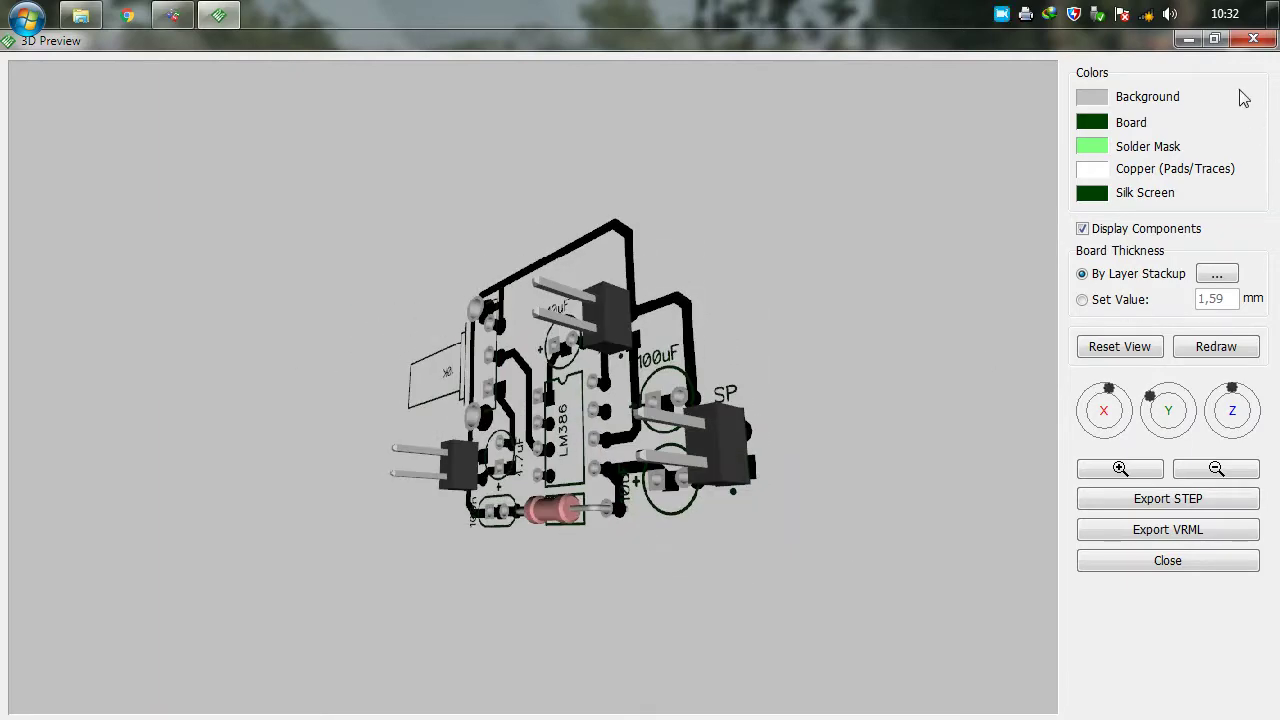
{"action": "left_click", "coordinate": [1250, 40]}
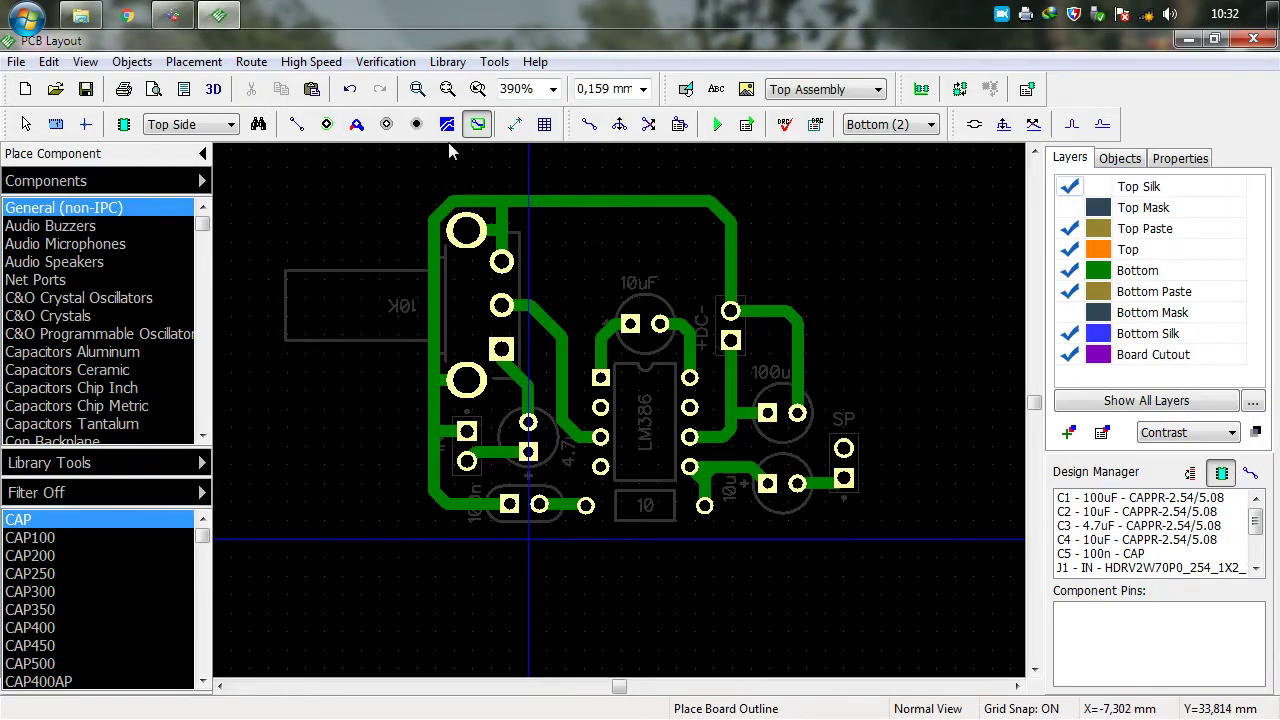
Draw a rectangular board outline around the traces and pads, starting at the upper-left corner and leaving the potentiometer shaft outside
{"action": "left_click", "coordinate": [476, 126]}
{"action": "left_click", "coordinate": [421, 188]}
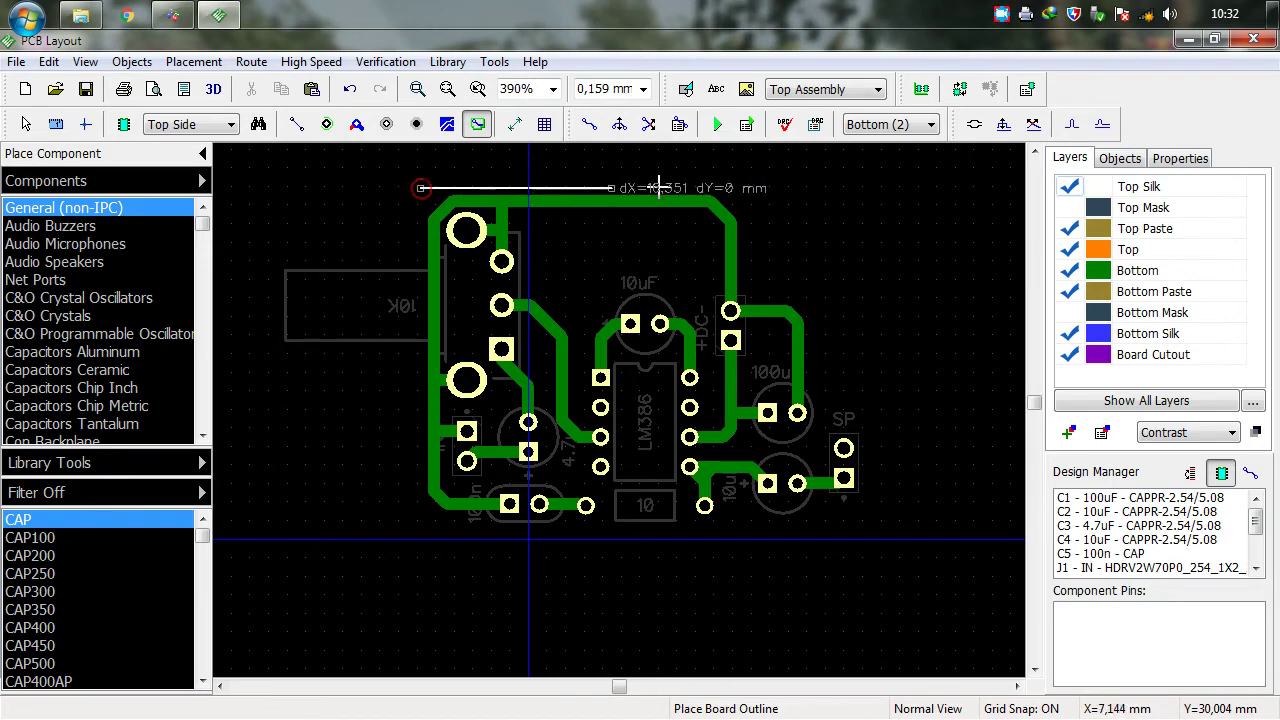
{"action": "left_click", "coordinate": [870, 188]}
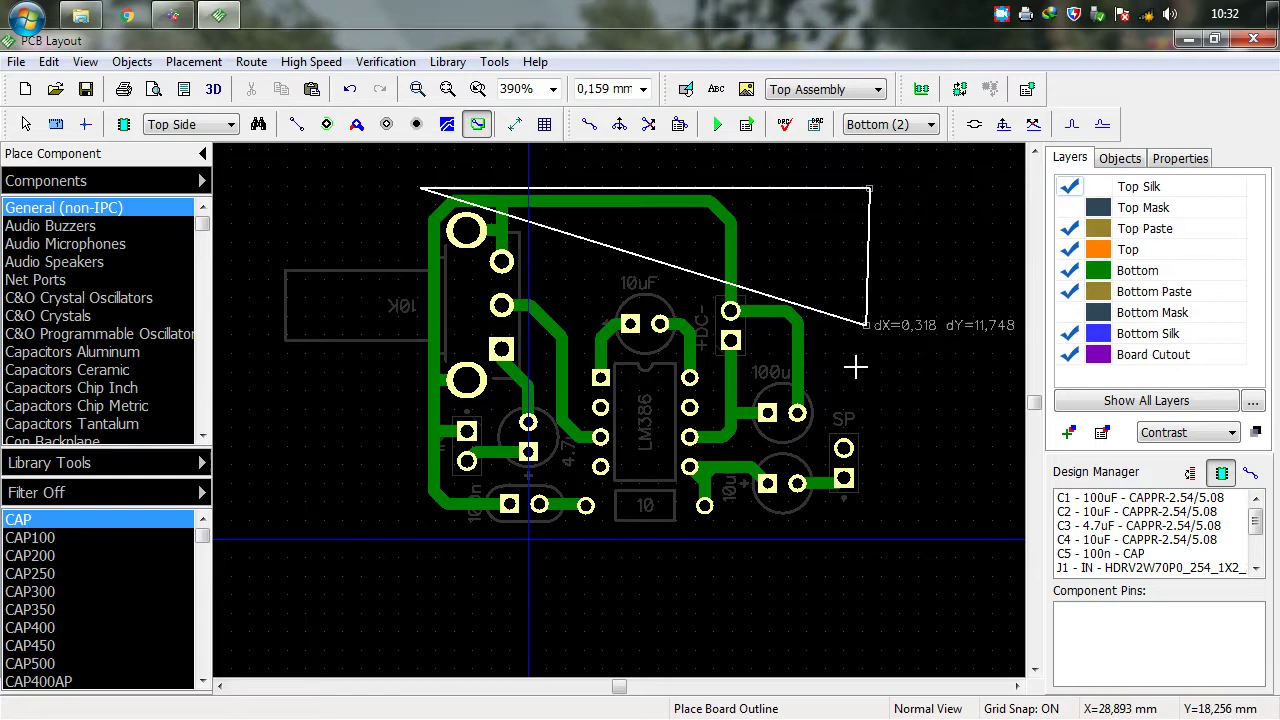
{"action": "left_click", "coordinate": [869, 527]}
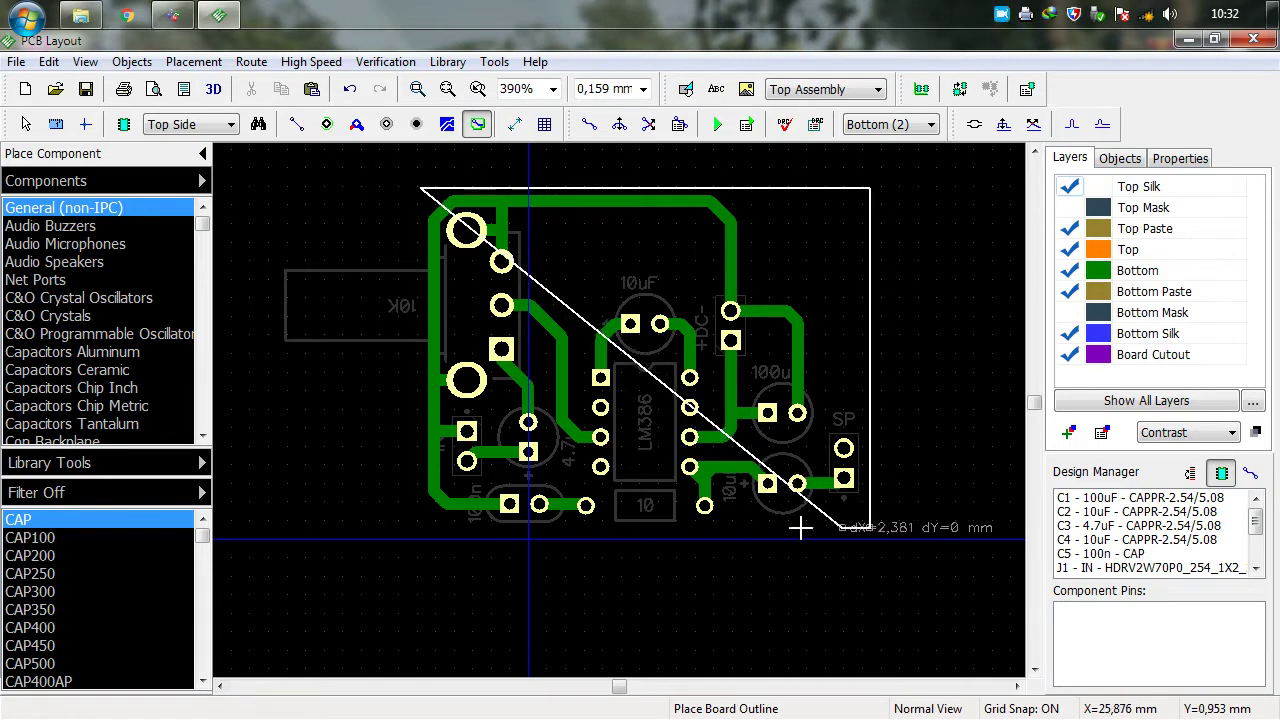